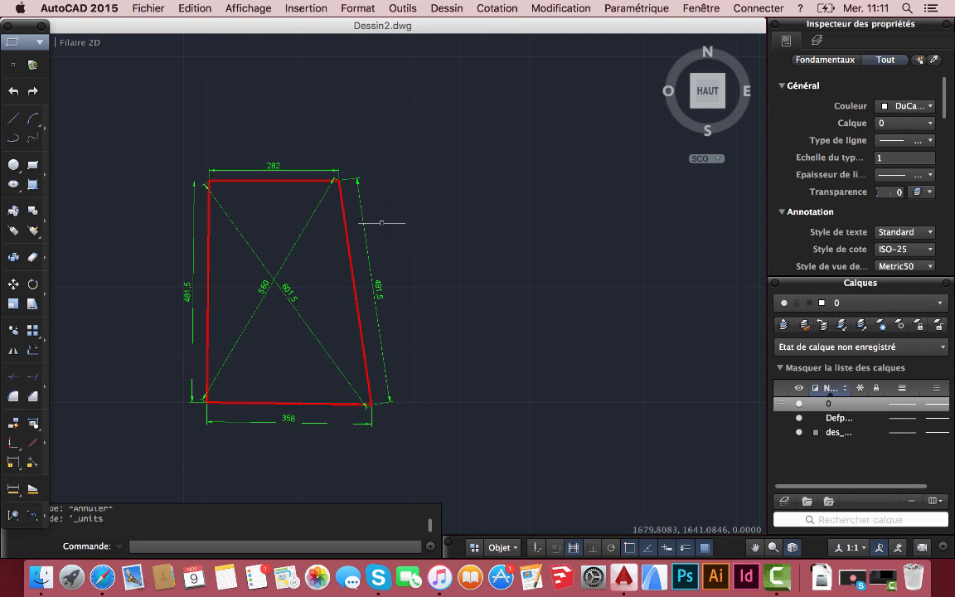
Step: Examine the side lengths and both diagonals dimensioned on the red reference quadrilateral
scroll(309, 166, "up", 2)
scroll(290, 181, "down", 2)
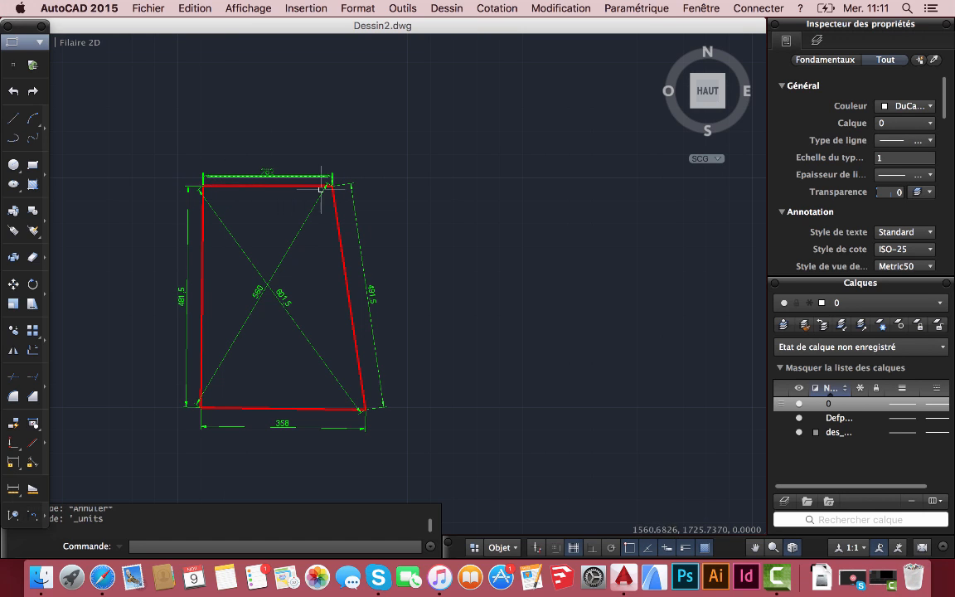
scroll(313, 198, "up", 5)
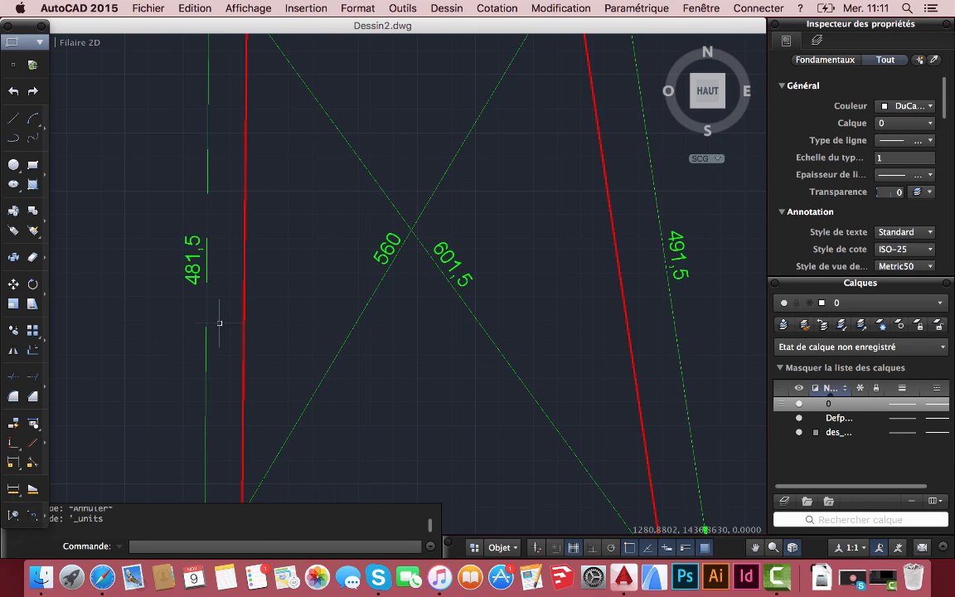
scroll(220, 320, "down", 7)
scroll(274, 371, "up", 2)
scroll(274, 371, "up", 3)
scroll(266, 203, "down", 4)
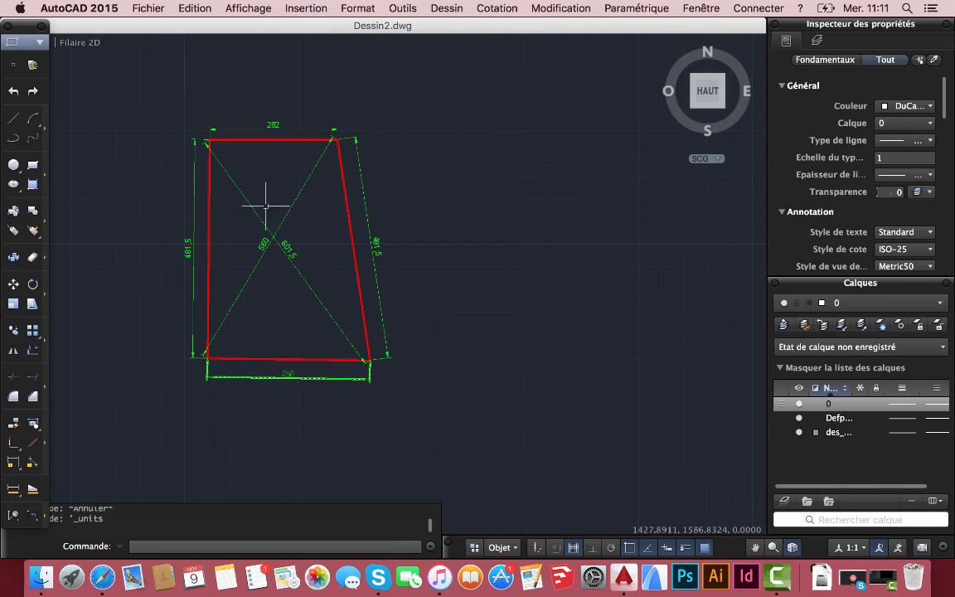
scroll(278, 136, "up", 5)
scroll(282, 157, "down", 5)
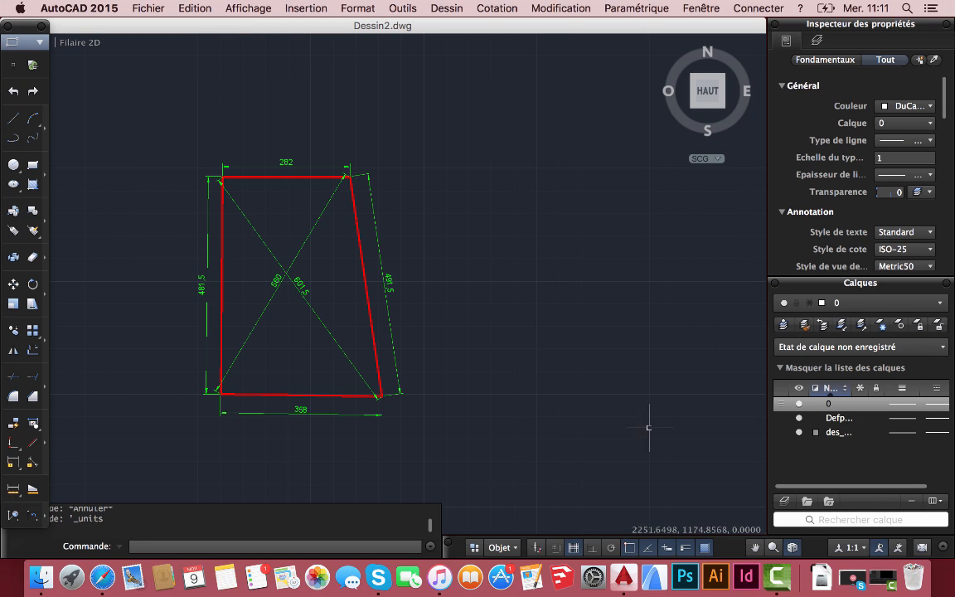
Step: Make des_constr the current layer for new objects
left_click(837, 432)
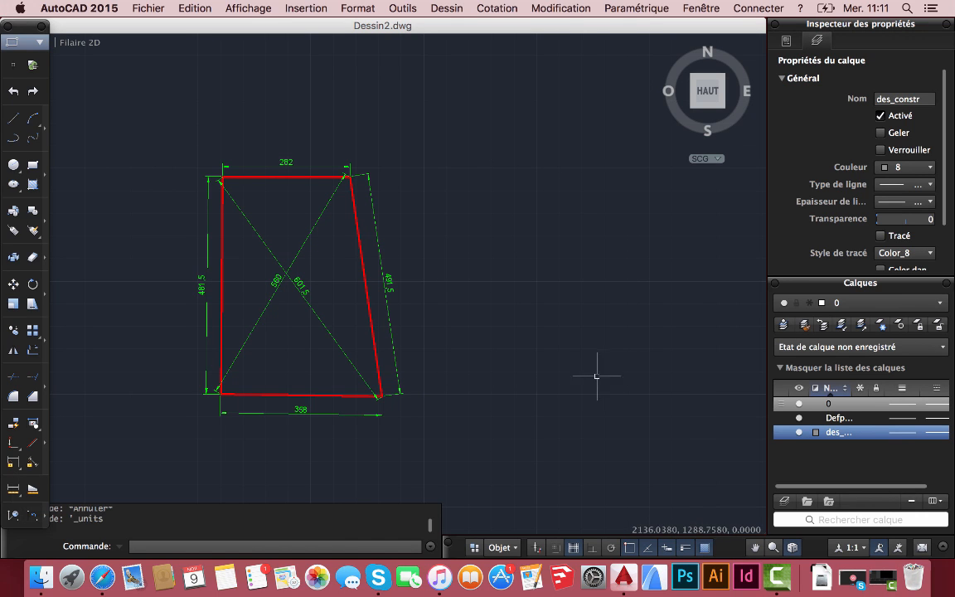
left_click(784, 43)
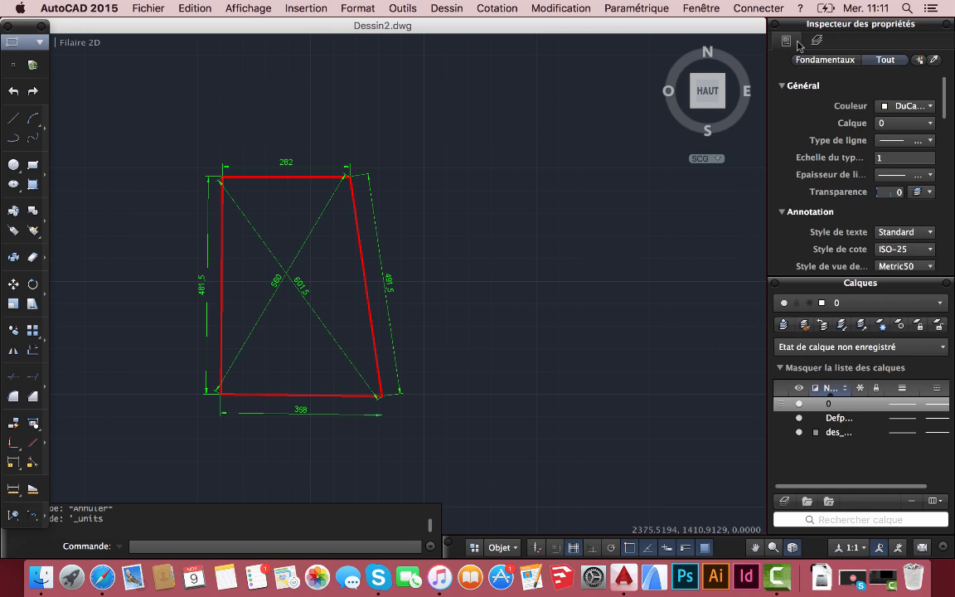
left_click(929, 123)
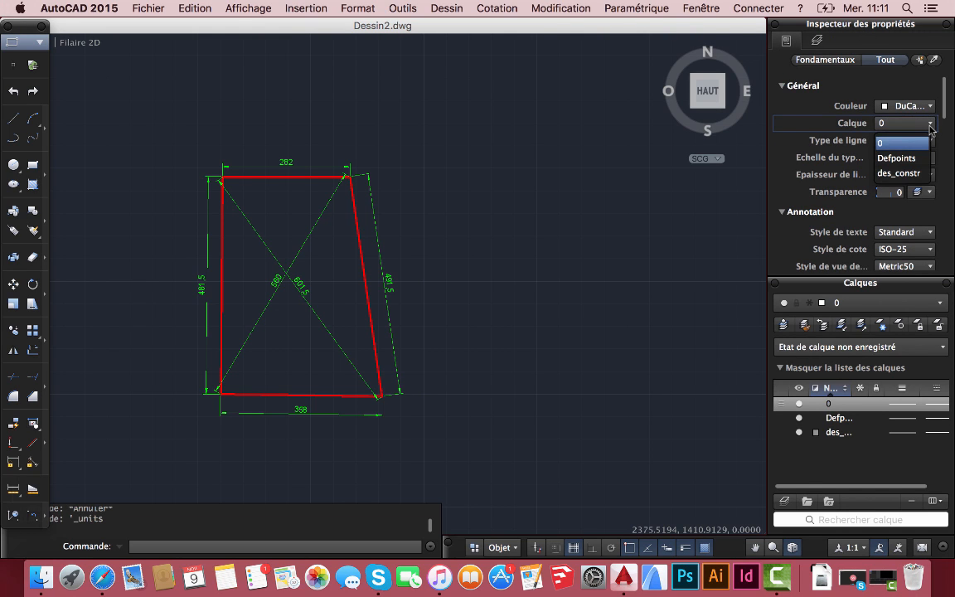
left_click(900, 174)
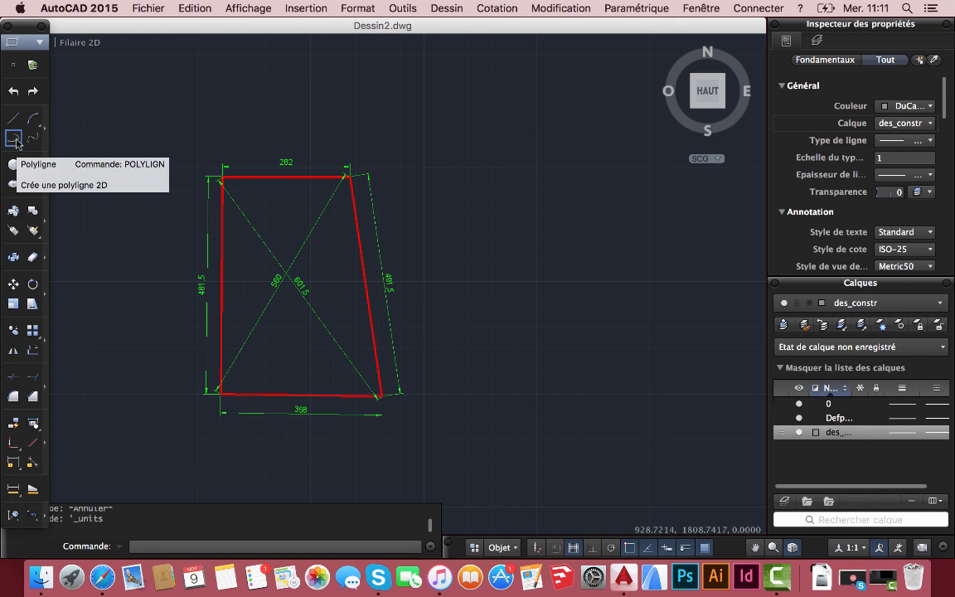
Step: Draw a horizontal line 282 long in the empty area to the right of the reference quadrilateral, level with its top edge
left_click(13, 118)
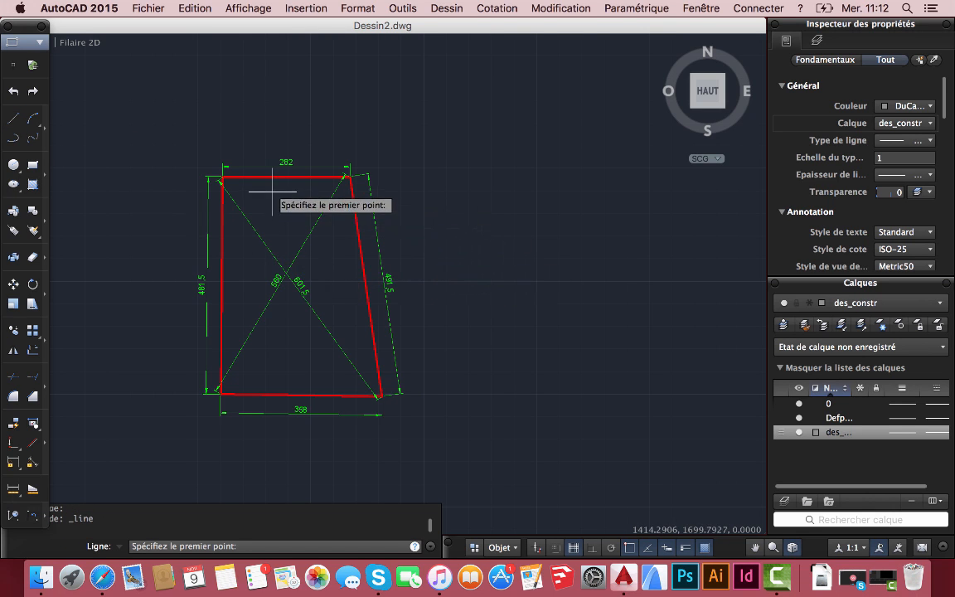
left_click(493, 172)
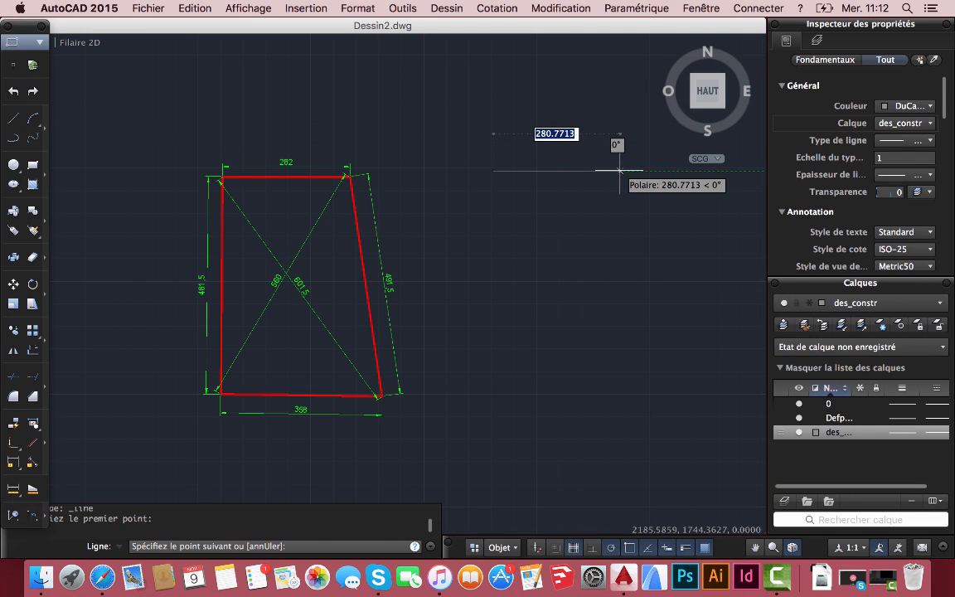
type("28")
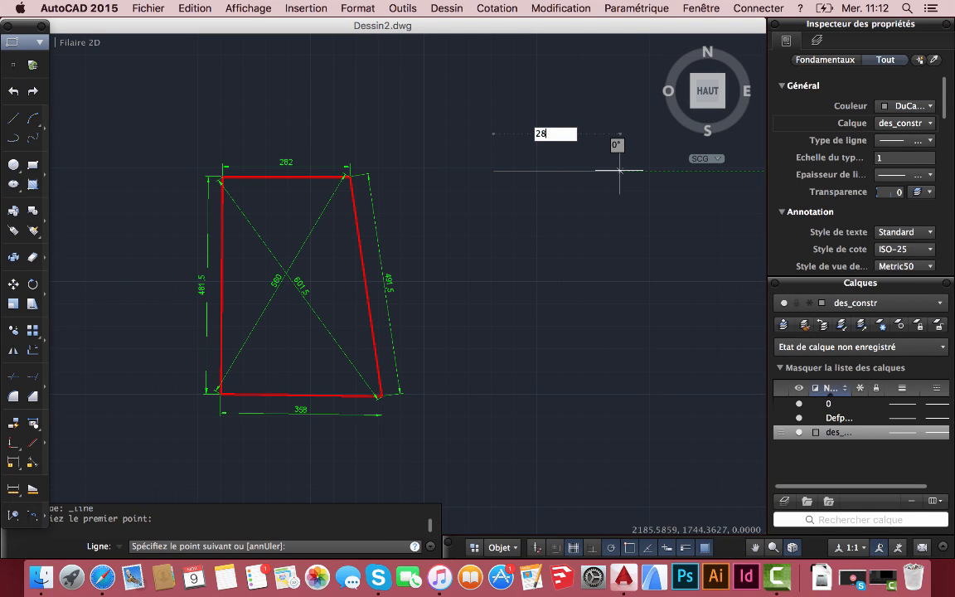
type("2")
key("Return")
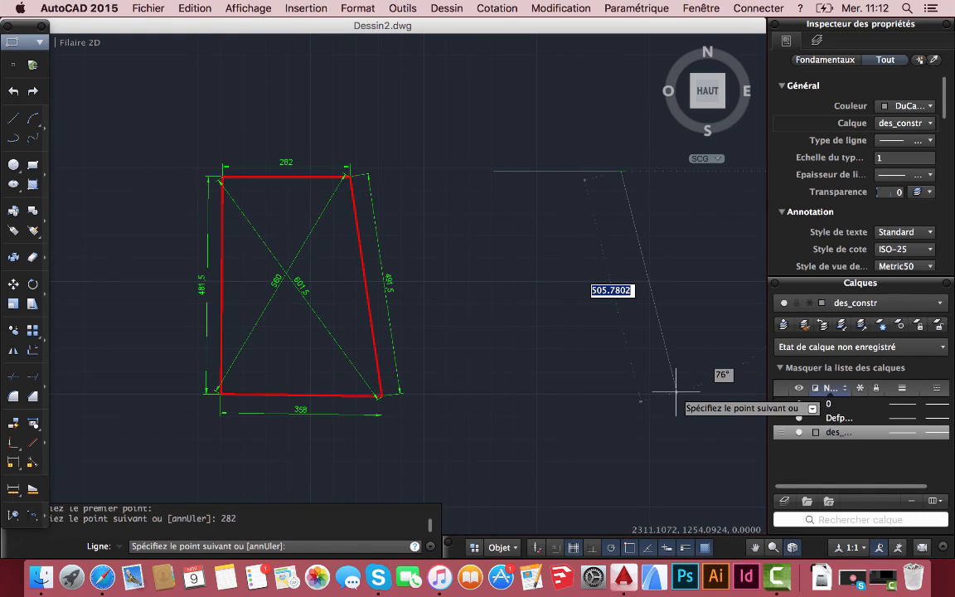
key("Escape")
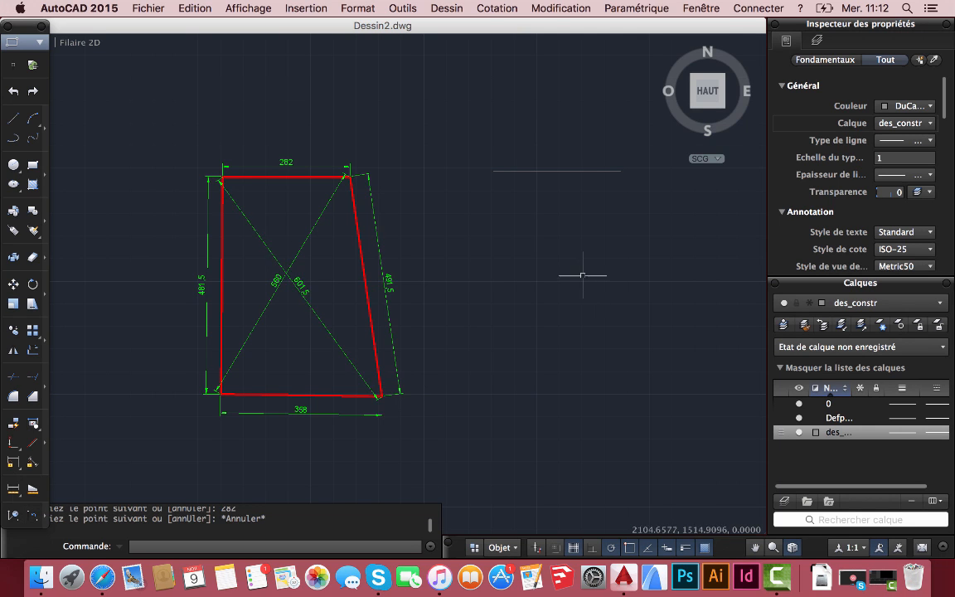
Step: Draw a construction circle of radius 601.5 centred on the left endpoint of the new horizontal line
left_click(13, 164)
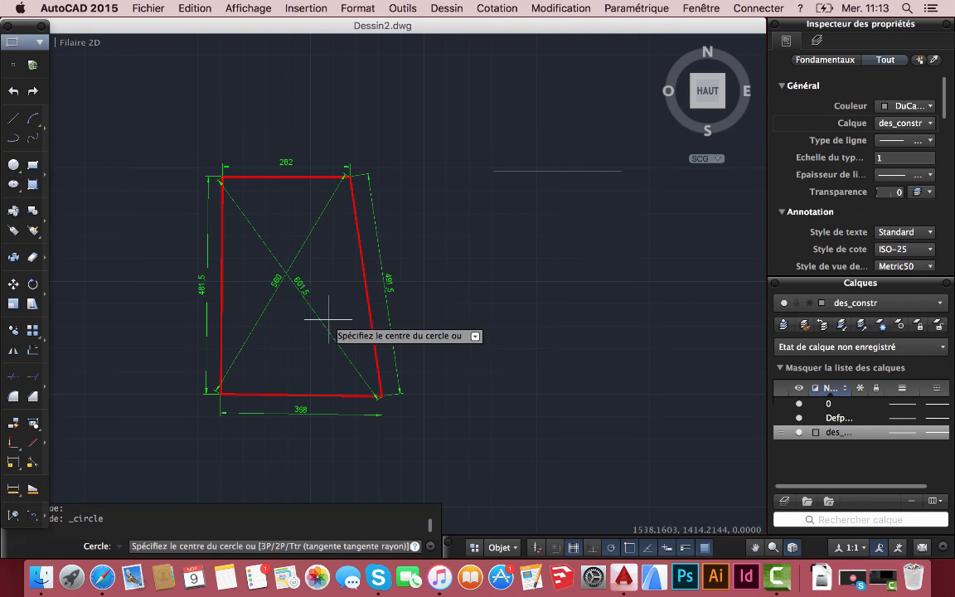
left_click(493, 172)
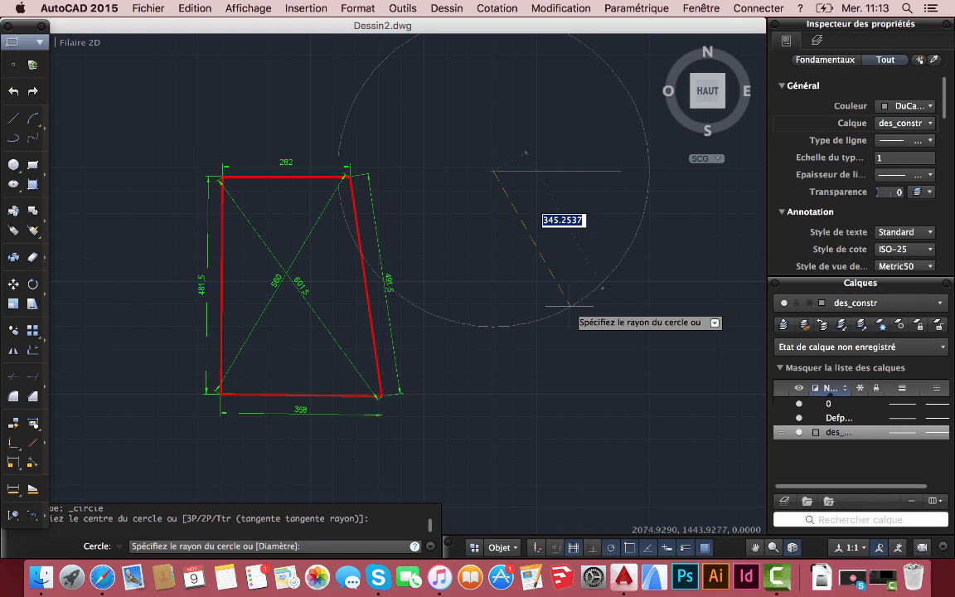
type("6")
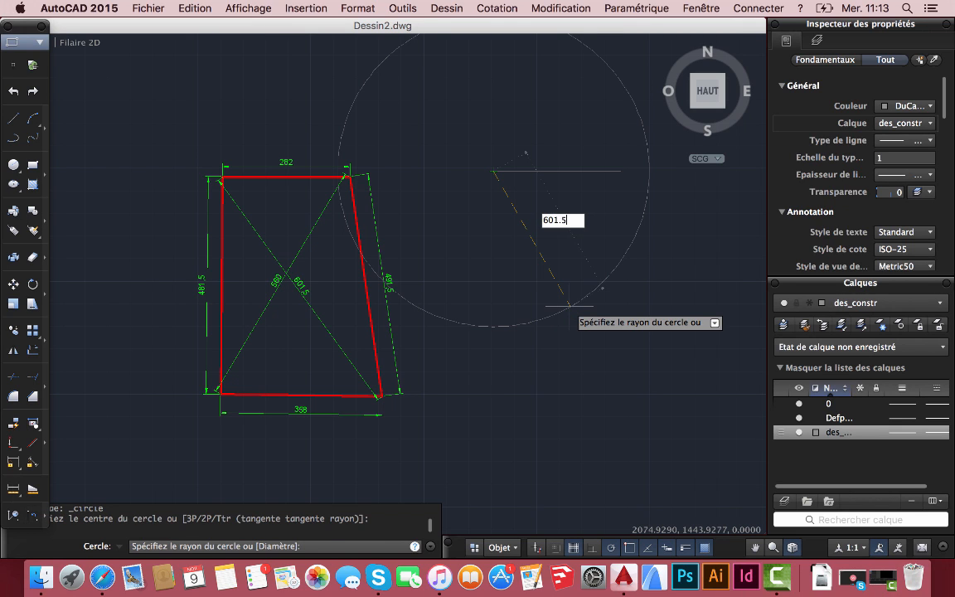
type("01.5")
key("Return")
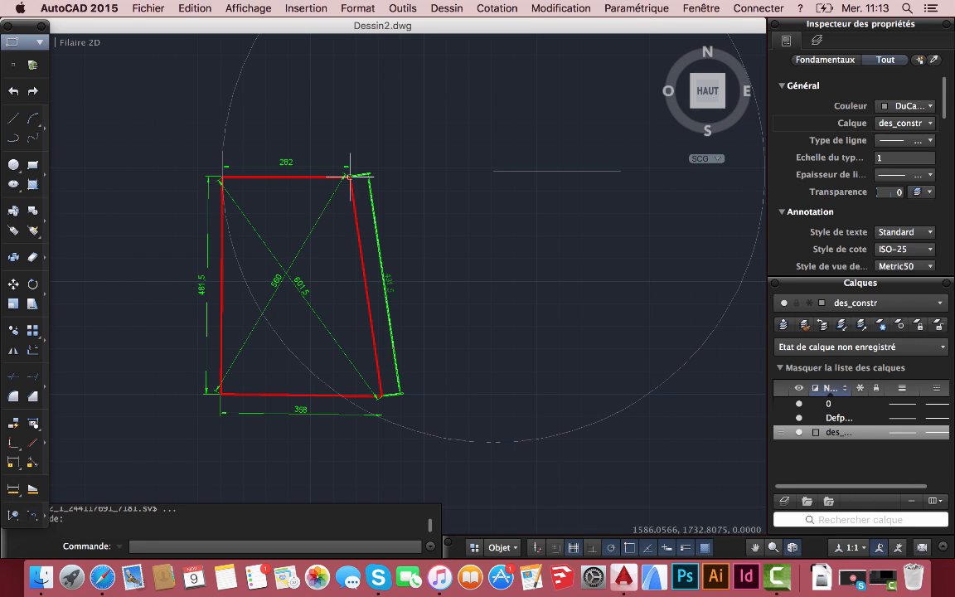
Step: Draw a construction circle of radius 491.5 centred on the right endpoint of the new horizontal line
left_click(13, 164)
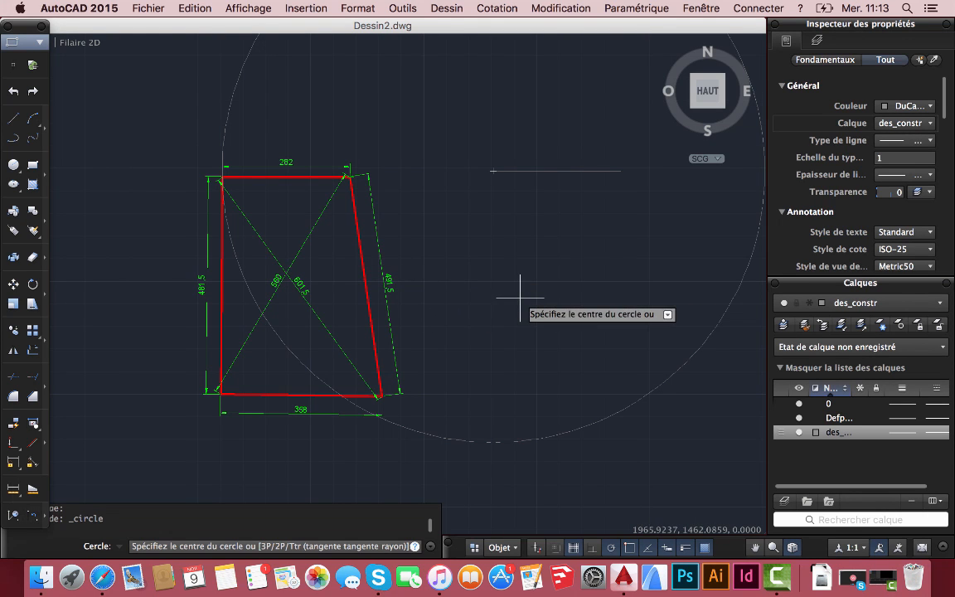
left_click(620, 171)
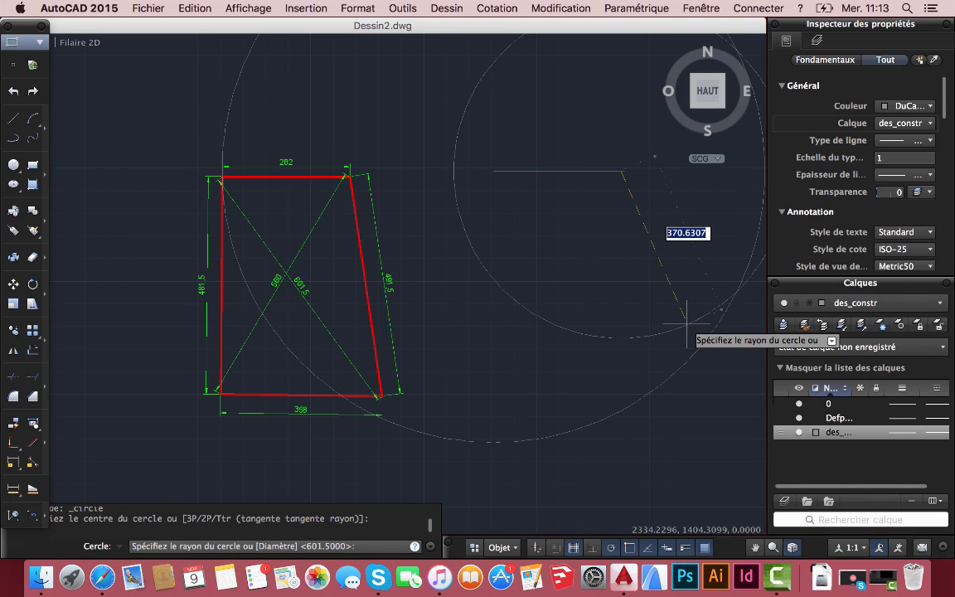
type("491.5")
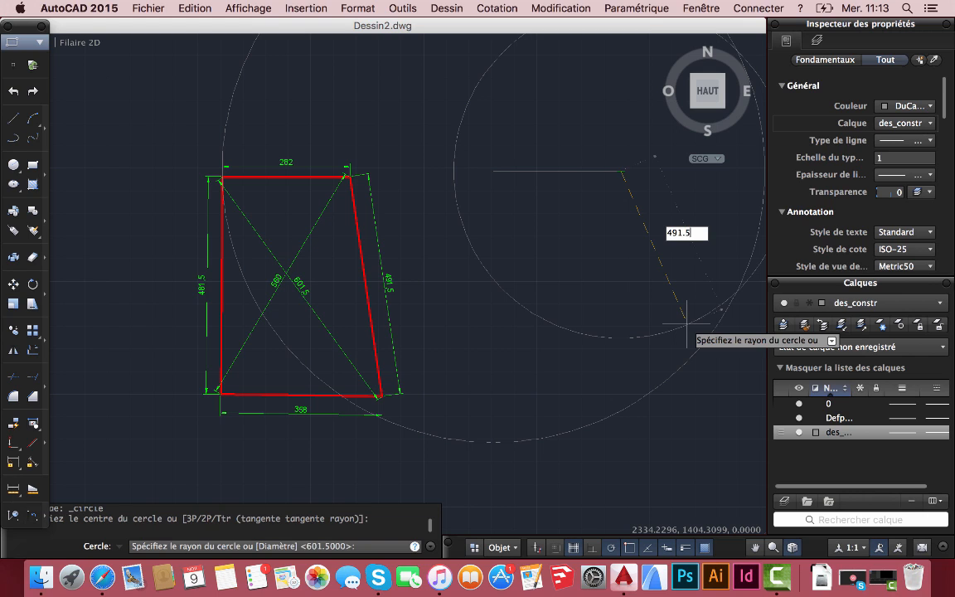
key("Return")
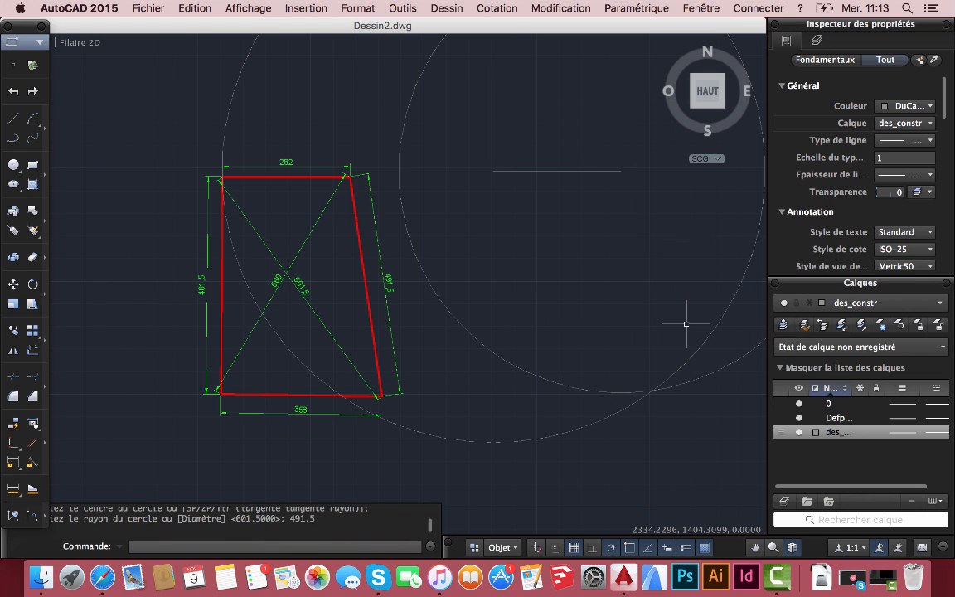
Step: Draw the right side as a line from the top line's right endpoint to the lower intersection of the two circles
left_click(13, 118)
left_click(620, 171)
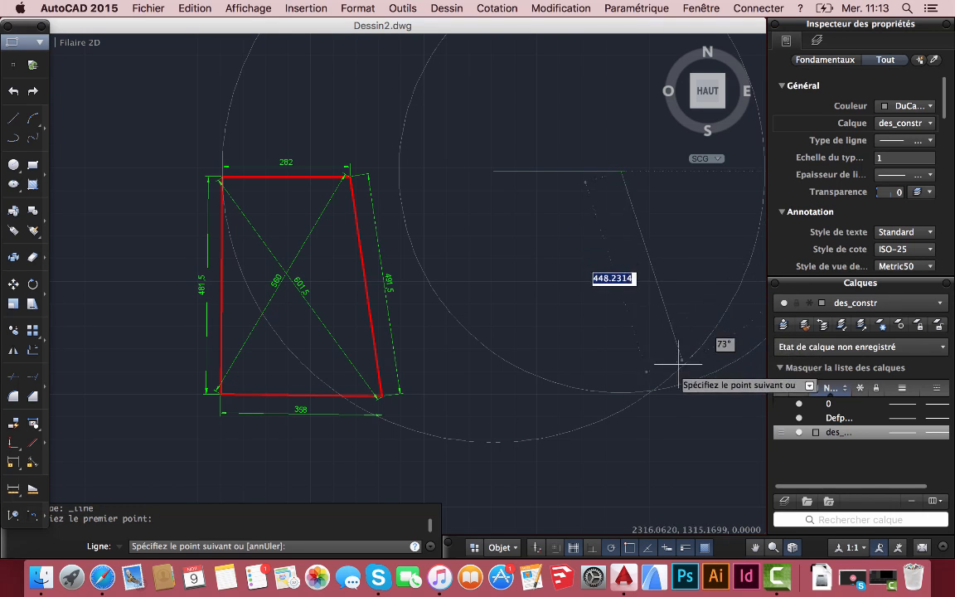
left_click(652, 388)
key("Escape")
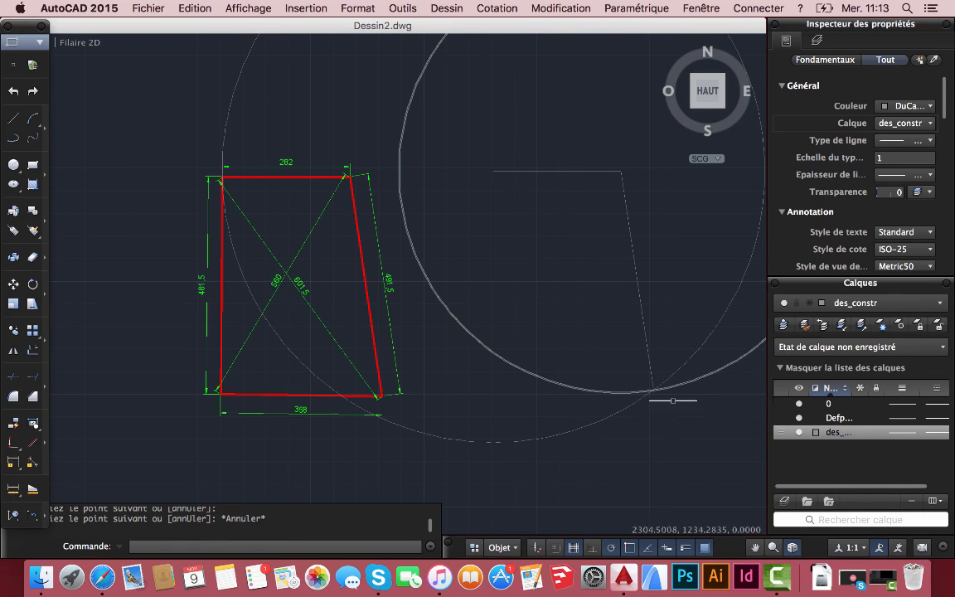
Step: Delete the two construction circles used to locate the lower-right corner
left_click(677, 386)
key("Delete")
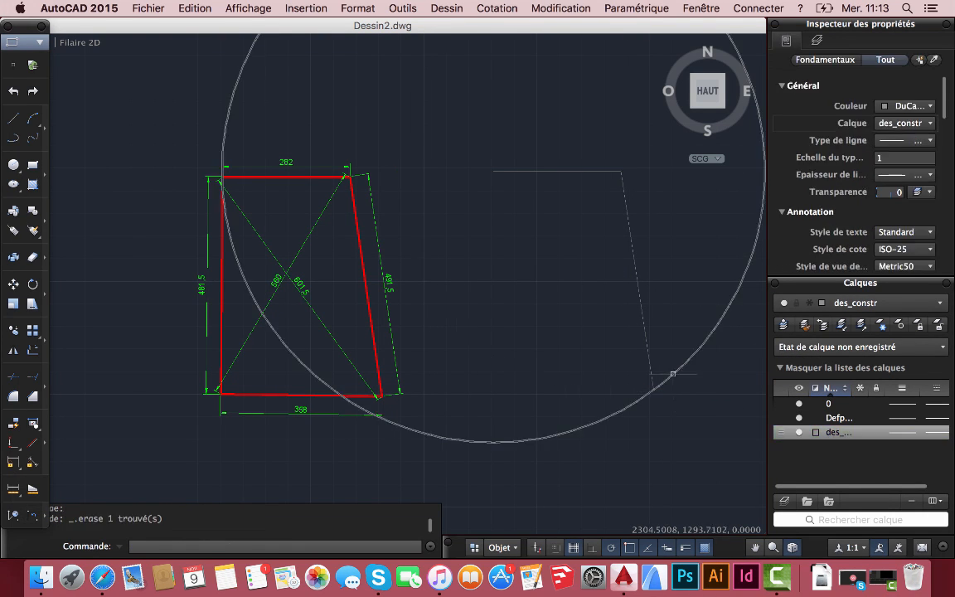
left_click(677, 372)
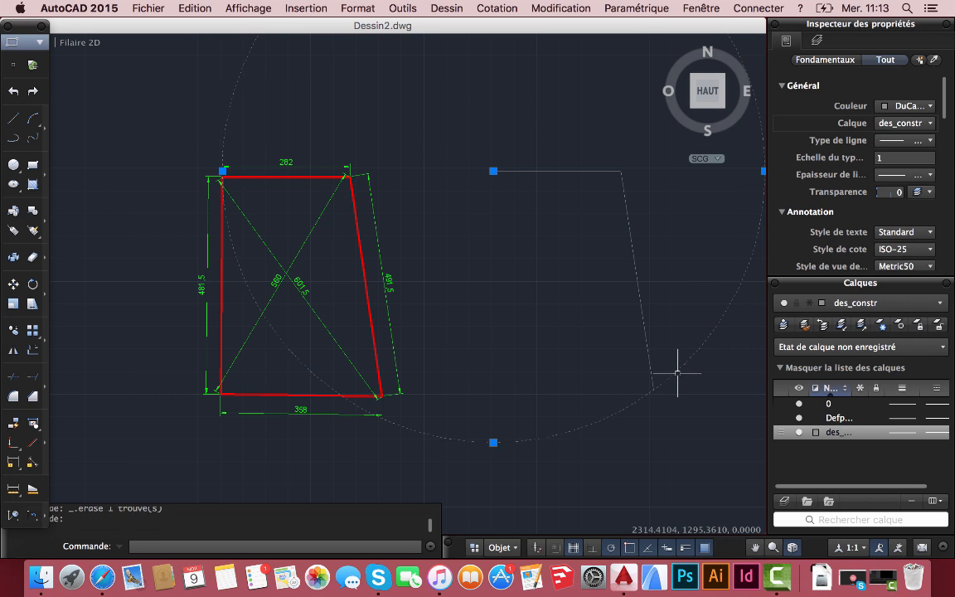
key("Delete")
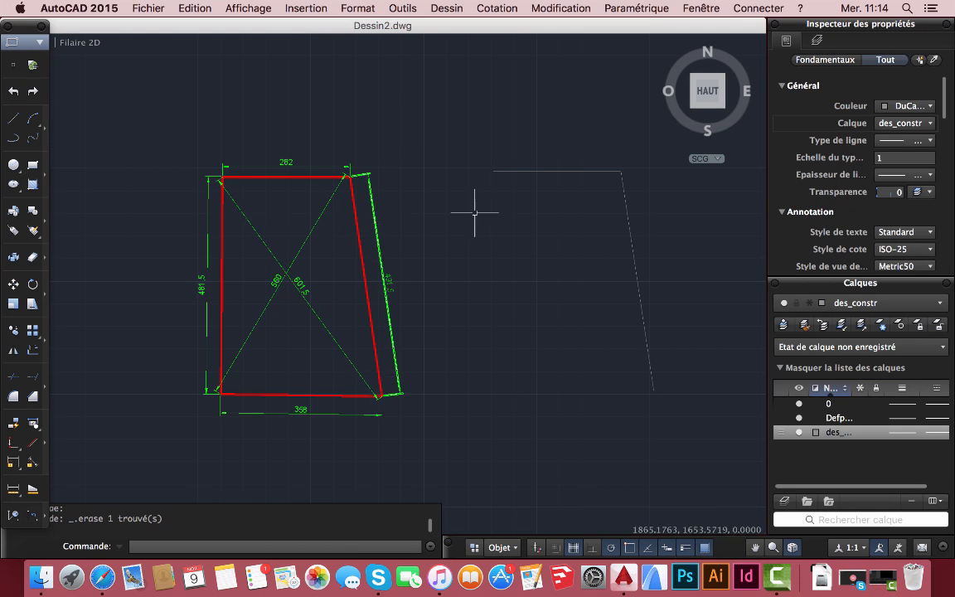
Step: Draw a construction circle of radius 560 centred on the top line's right endpoint
left_click(13, 164)
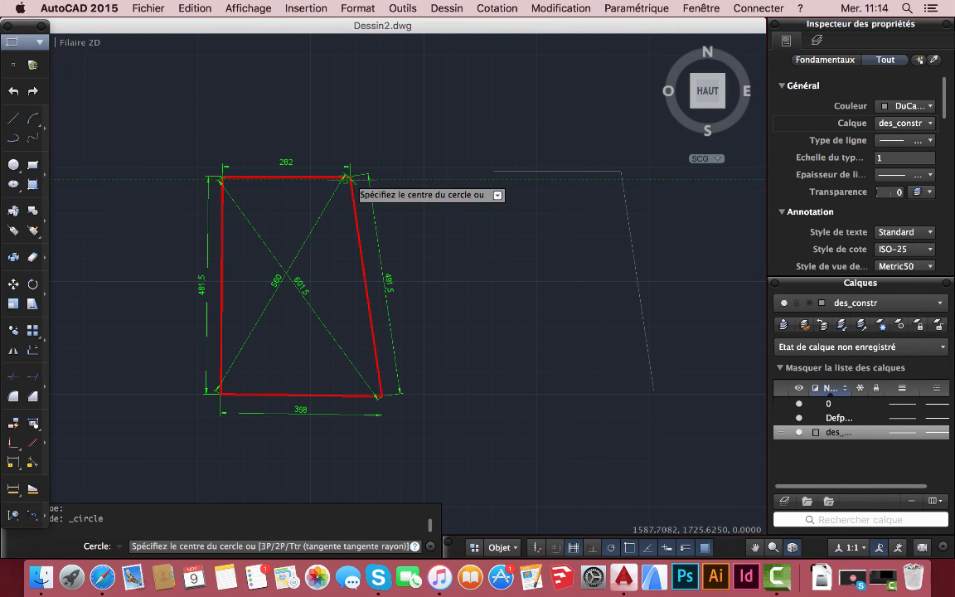
left_click(620, 172)
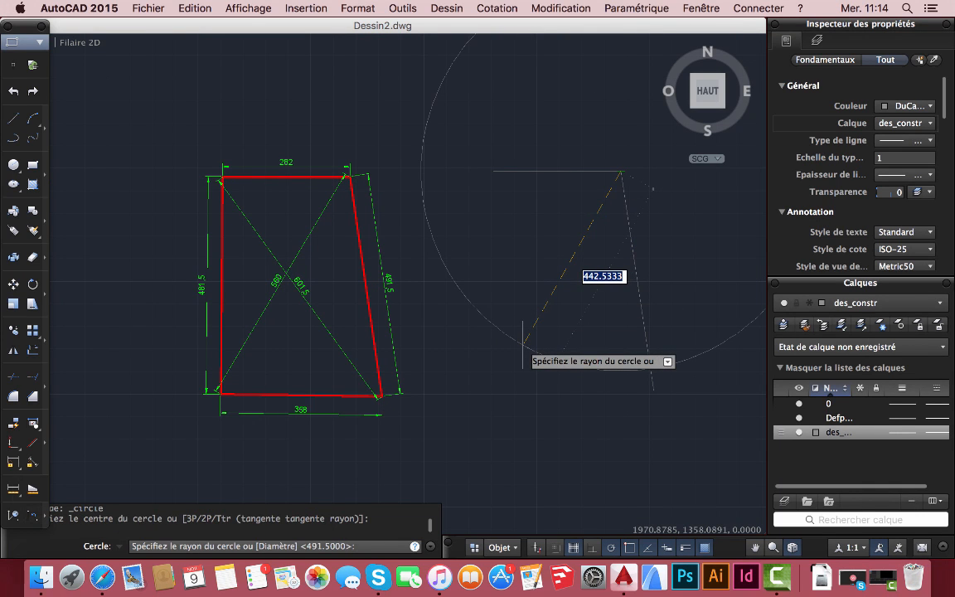
type("560")
key("Return")
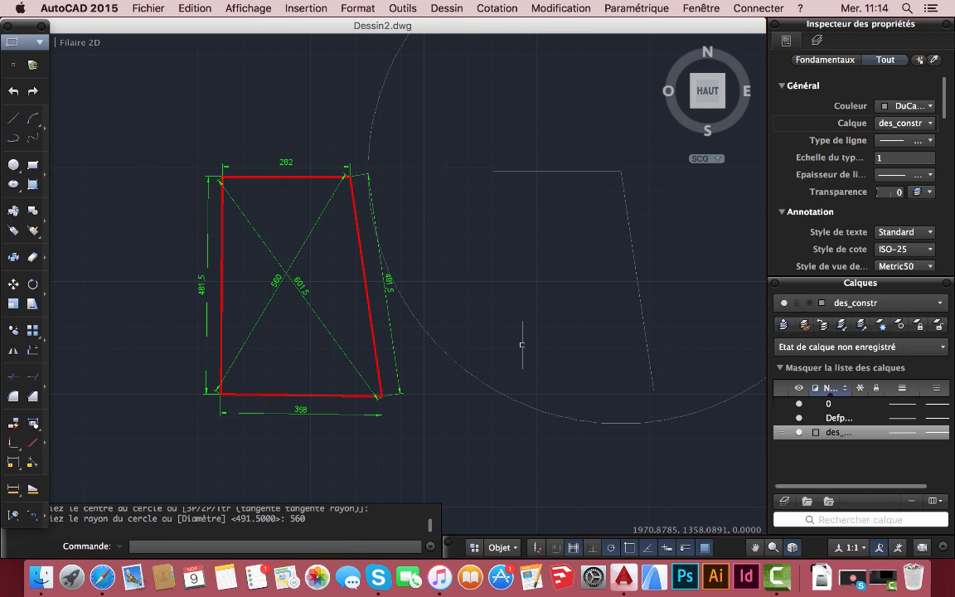
Step: Draw a construction circle of radius 481.5 centred on the top line's left endpoint
left_click(13, 164)
left_click(494, 171)
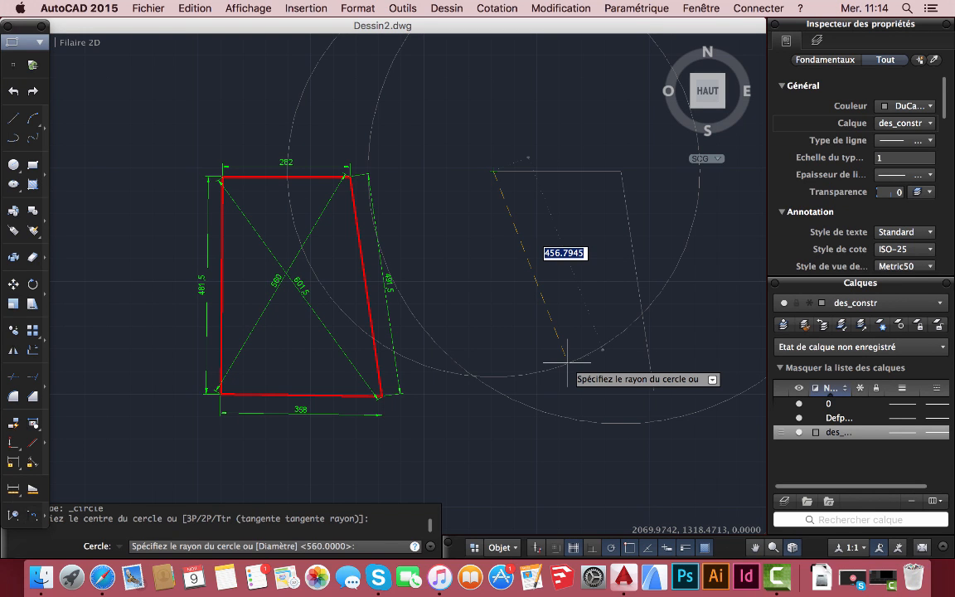
type("481.5")
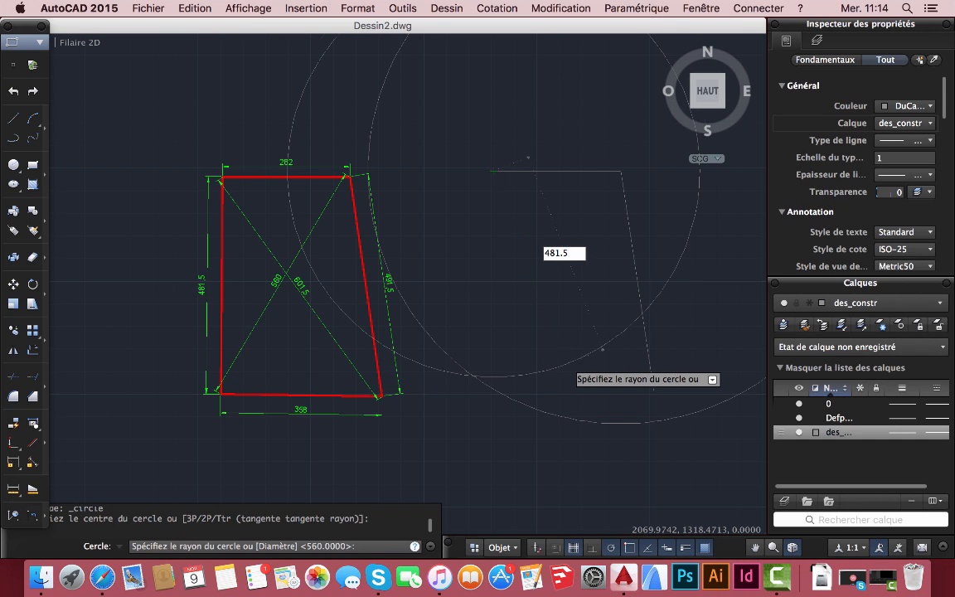
key("Return")
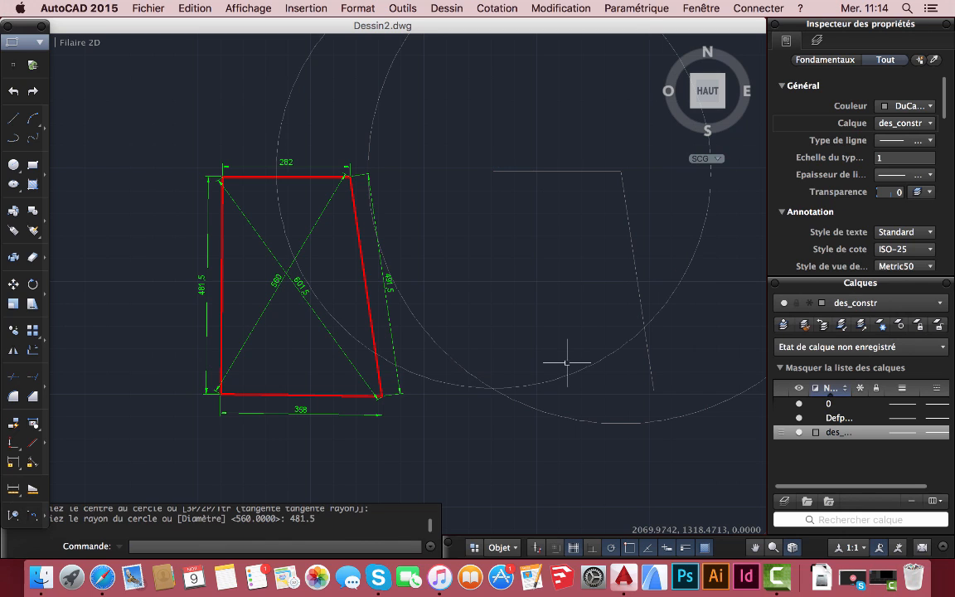
Step: Draw the left side as a line from the top line's left endpoint to the lower intersection of the 560 and 481.5 radius circles
left_click(13, 119)
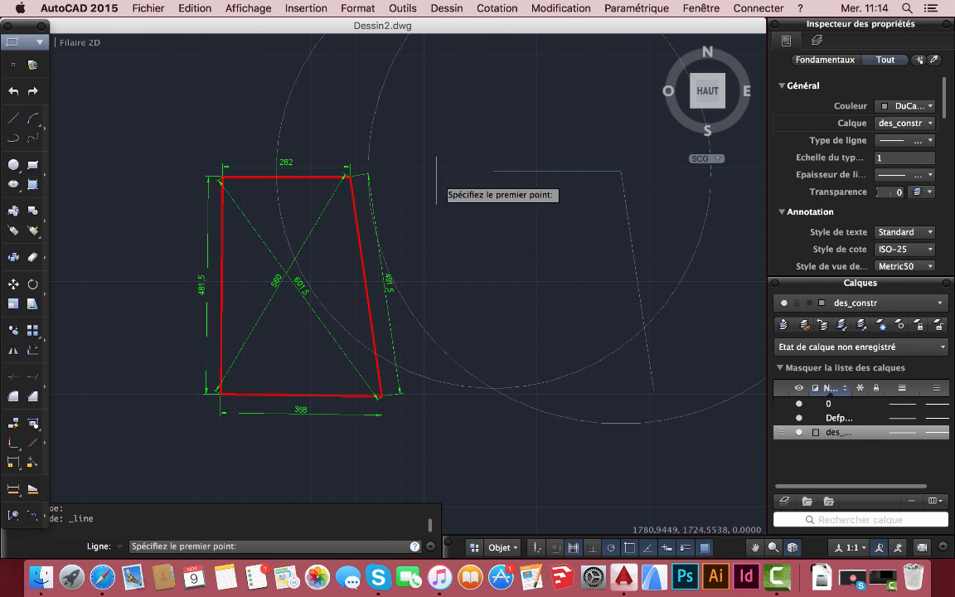
left_click(493, 170)
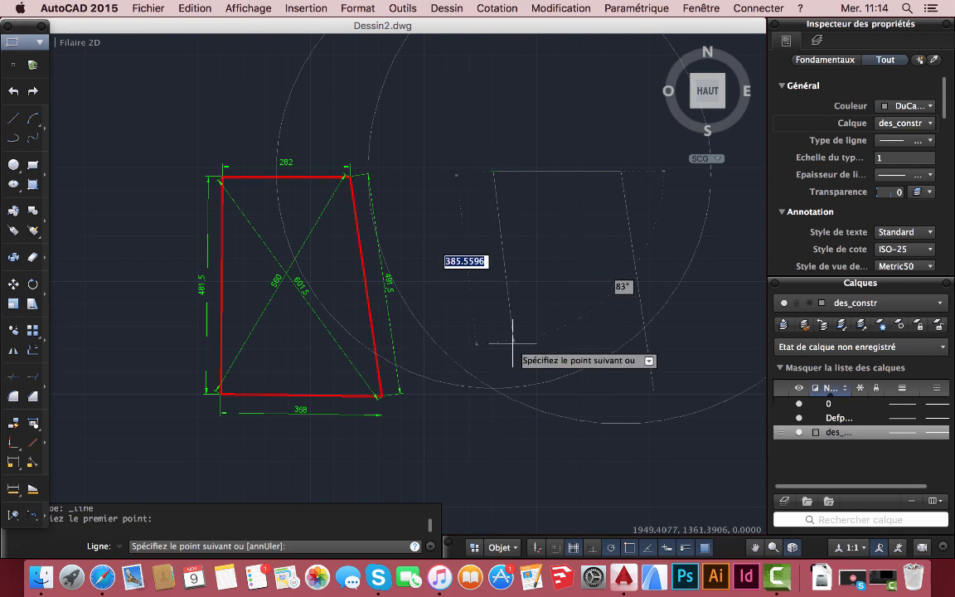
left_click(493, 388)
key("Escape")
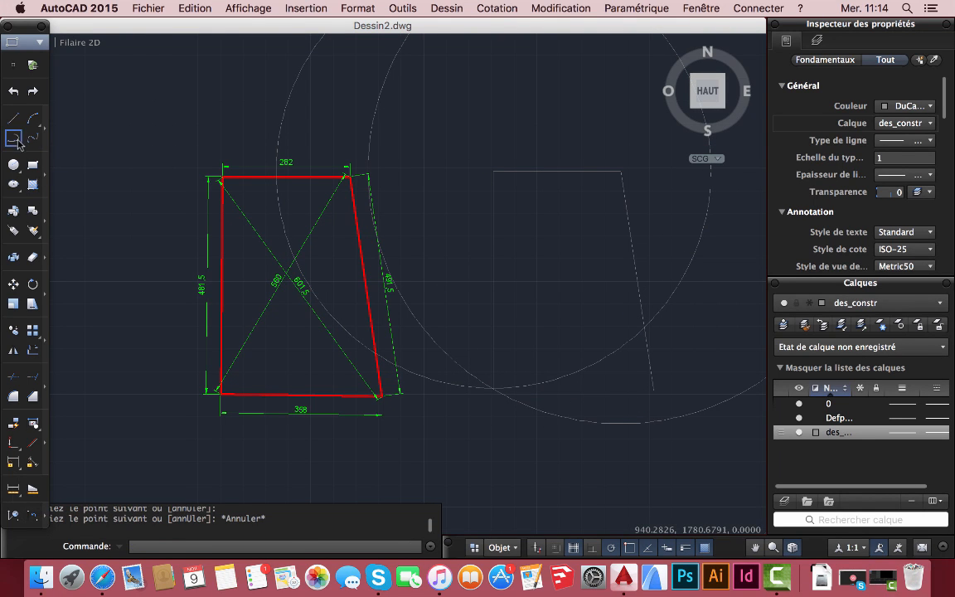
Step: Draw the bottom side as a line from the left side's lower end to the right side's lower end
left_click(13, 119)
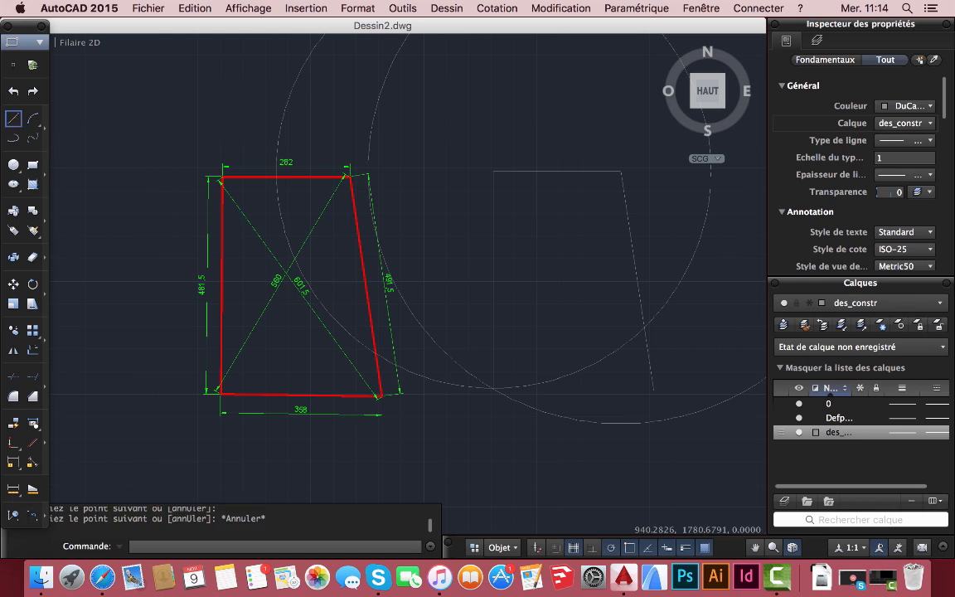
left_click(493, 388)
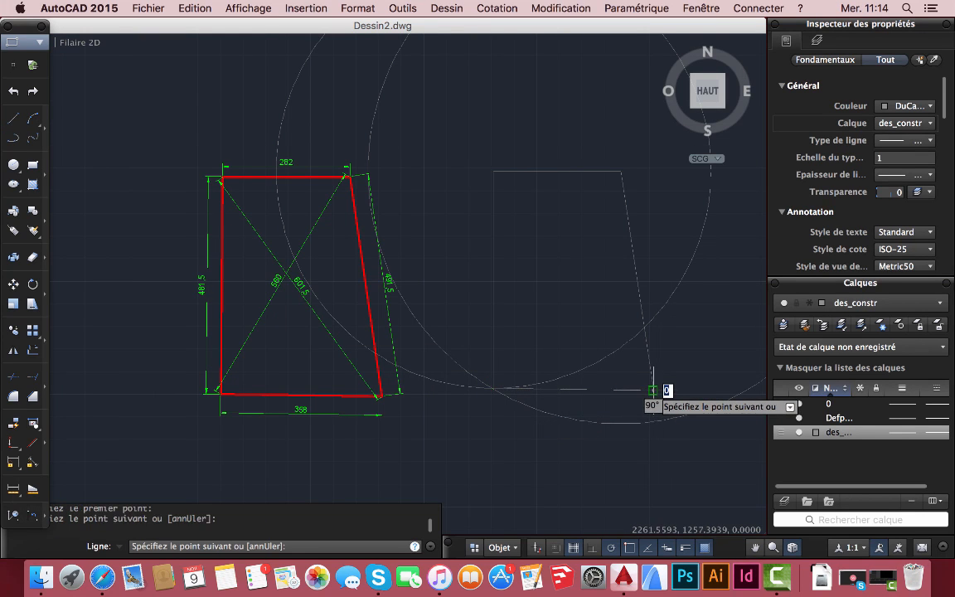
key("Escape")
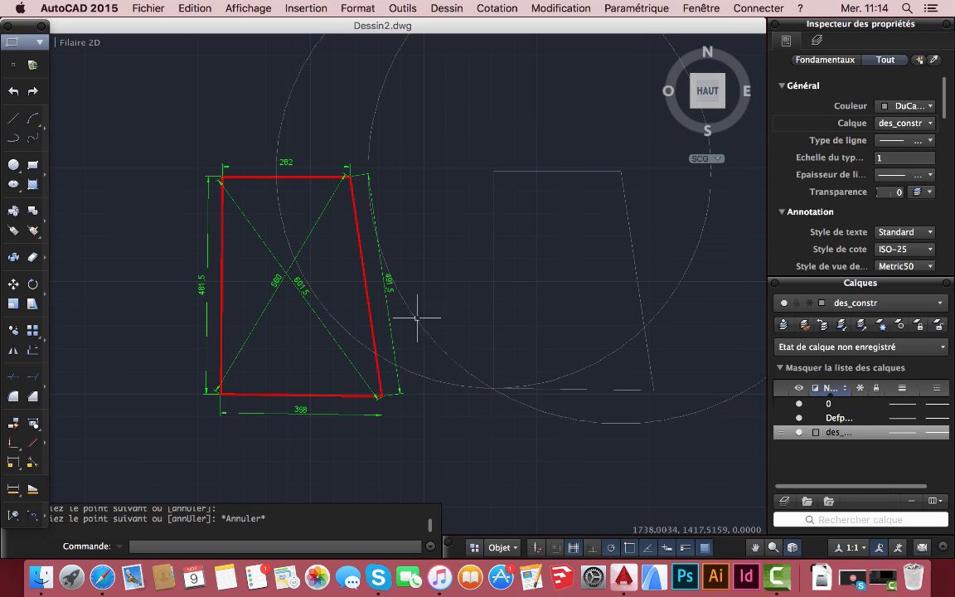
Step: Delete the two construction circles of radius 560 and 481.5 used to locate the lower-left corner
left_click(464, 371)
key("Delete")
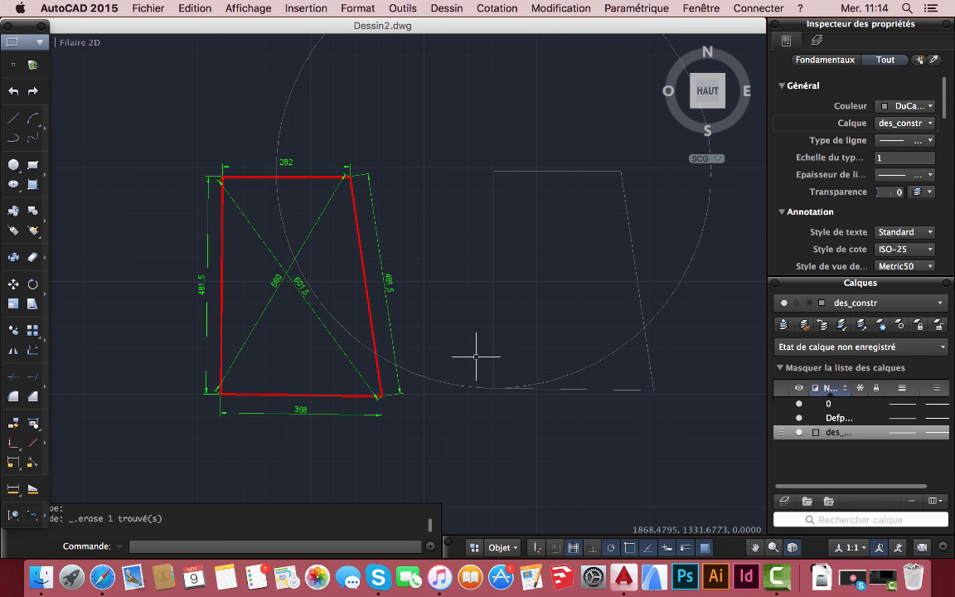
left_click(468, 384)
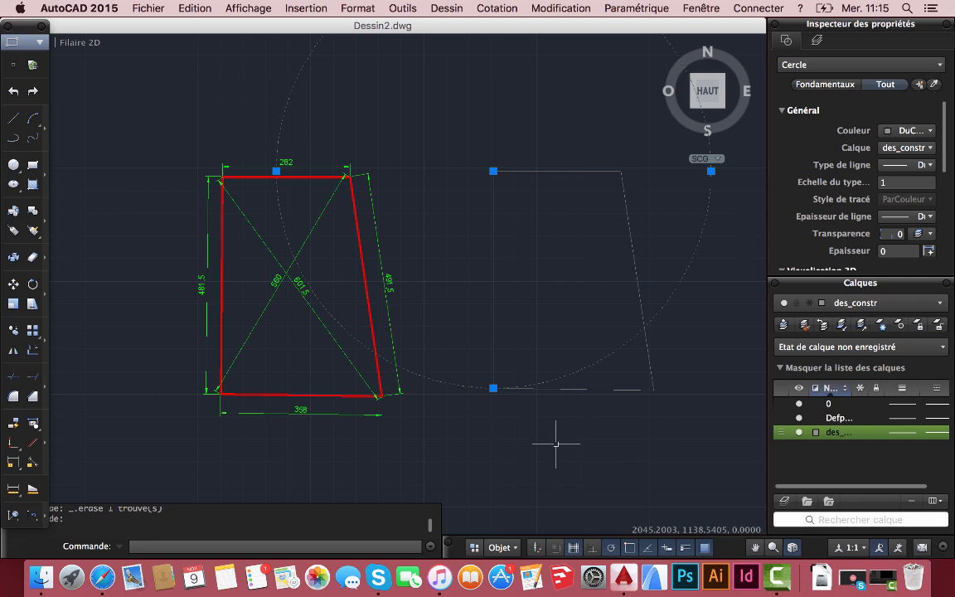
key("Delete")
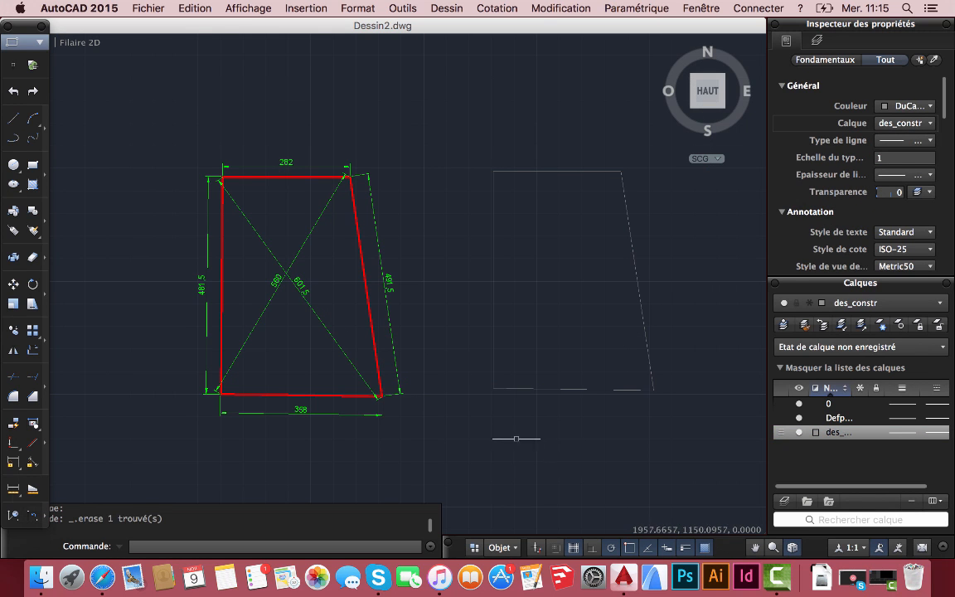
Step: Measure the reconstructed bottom side between its two lower corners
scroll(524, 440, "down", 2)
scroll(599, 431, "up", 2)
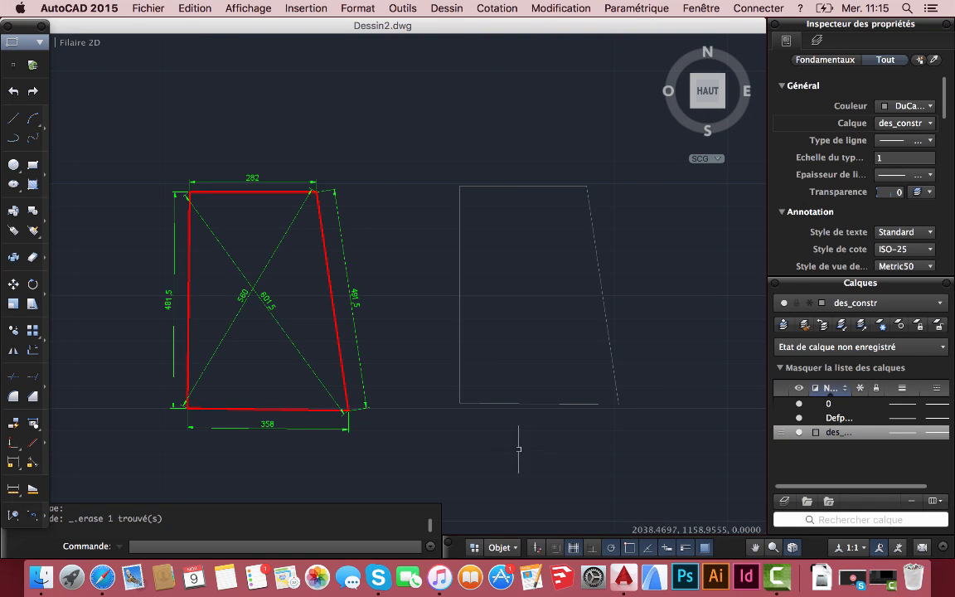
left_click(14, 489)
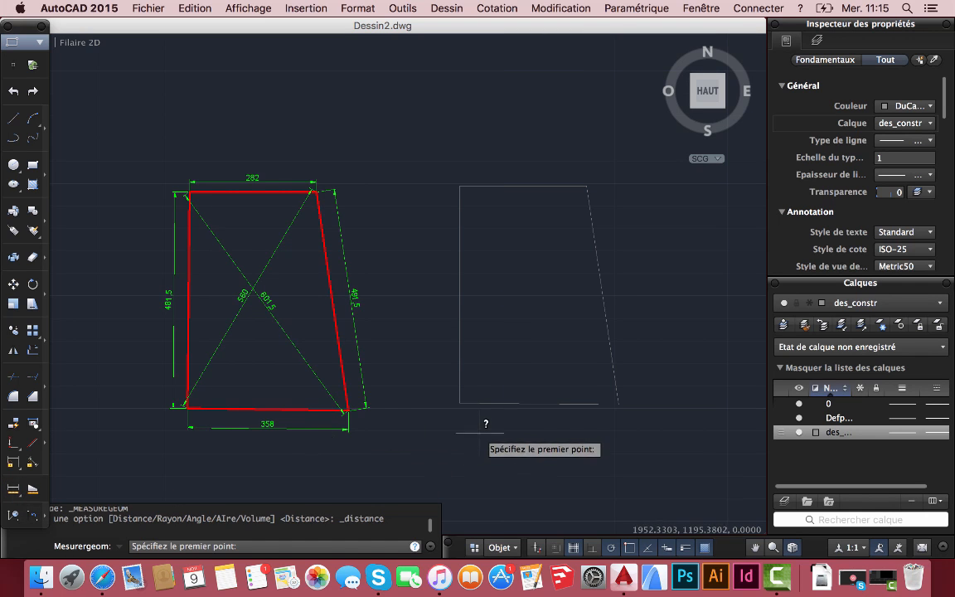
scroll(364, 327, "up", 2)
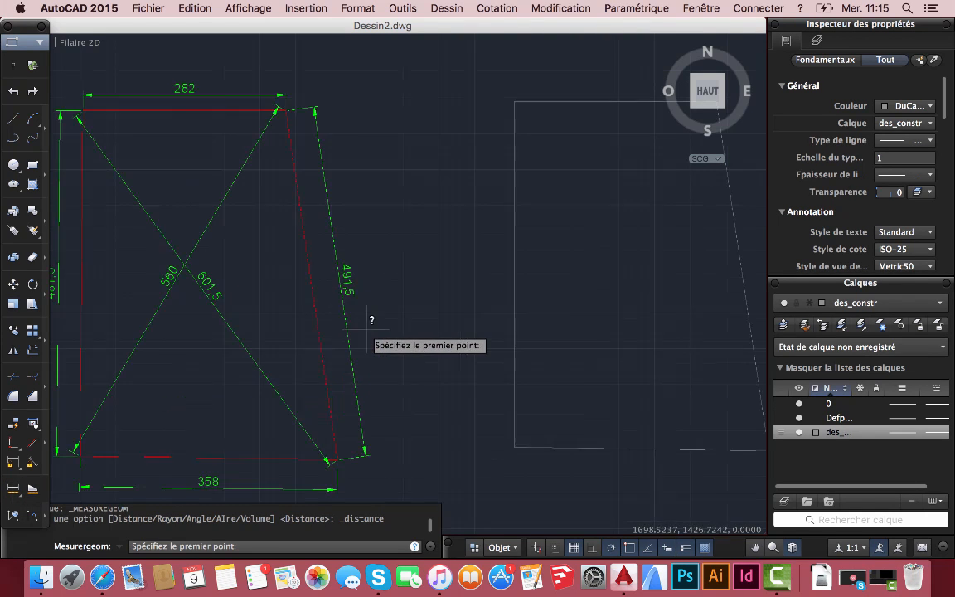
scroll(364, 323, "down", 2)
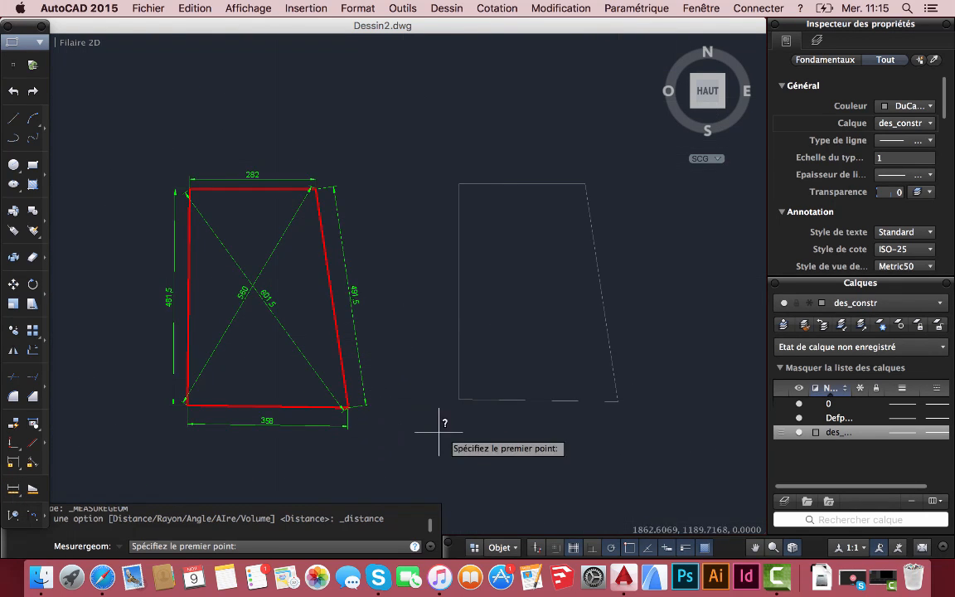
scroll(273, 431, "up", 2)
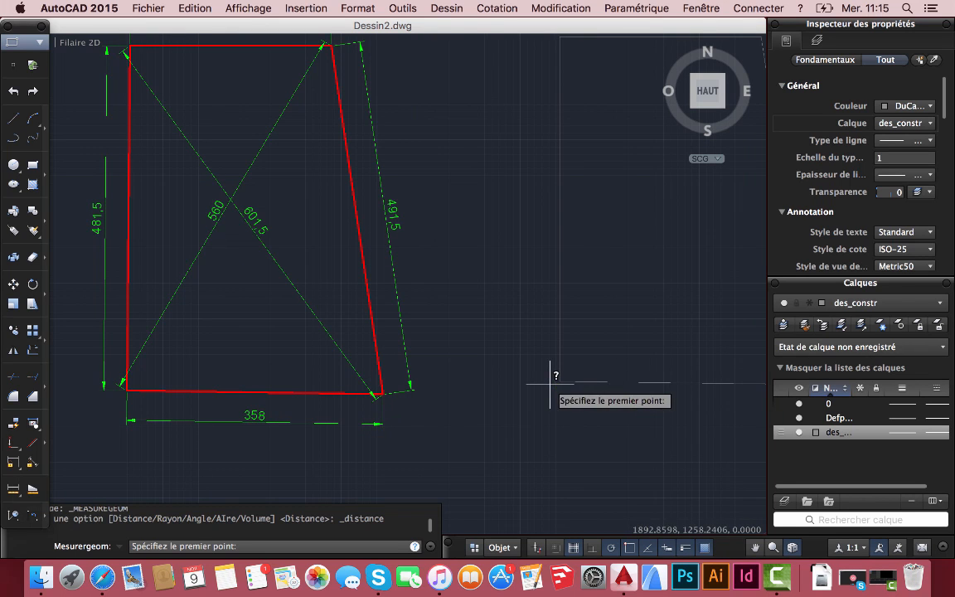
scroll(559, 377, "up", 4)
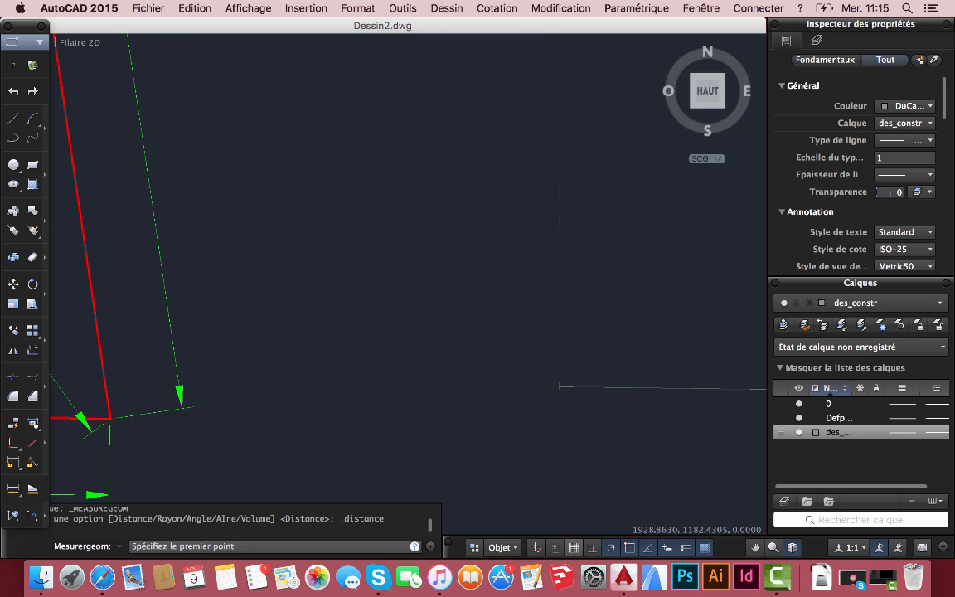
scroll(569, 382, "up", 3)
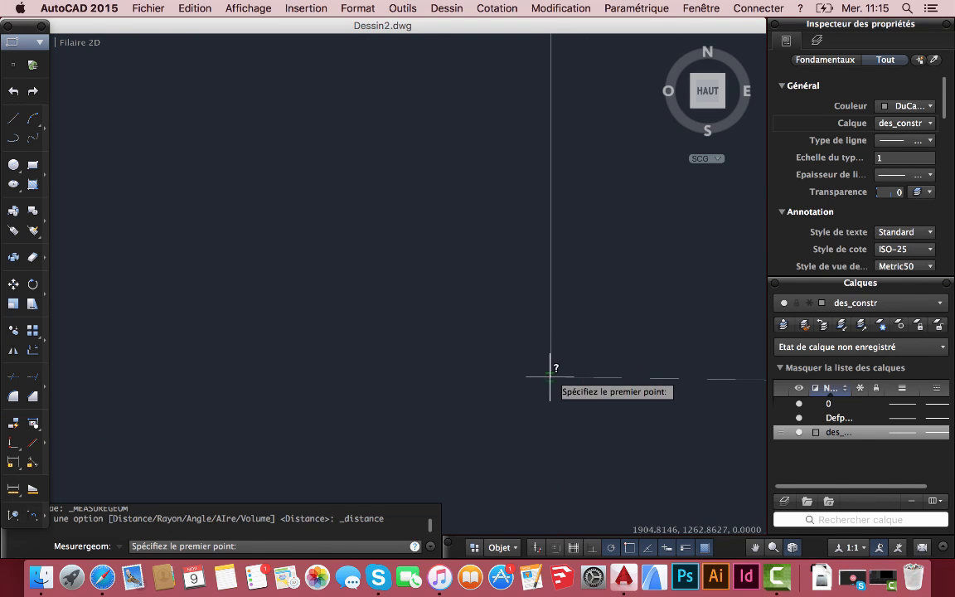
left_click(550, 369)
scroll(437, 363, "down", 3)
scroll(438, 363, "down", 2)
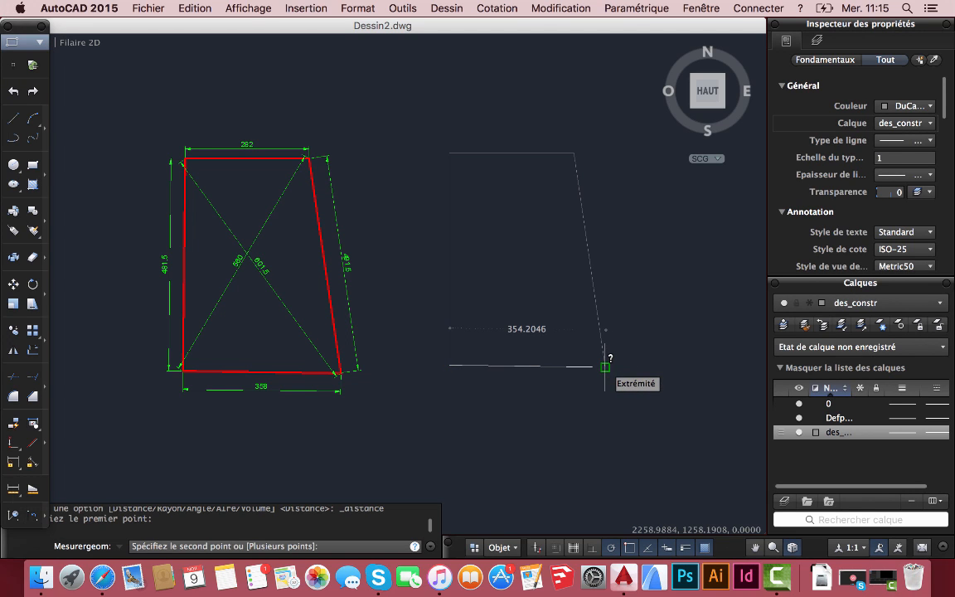
key("Escape")
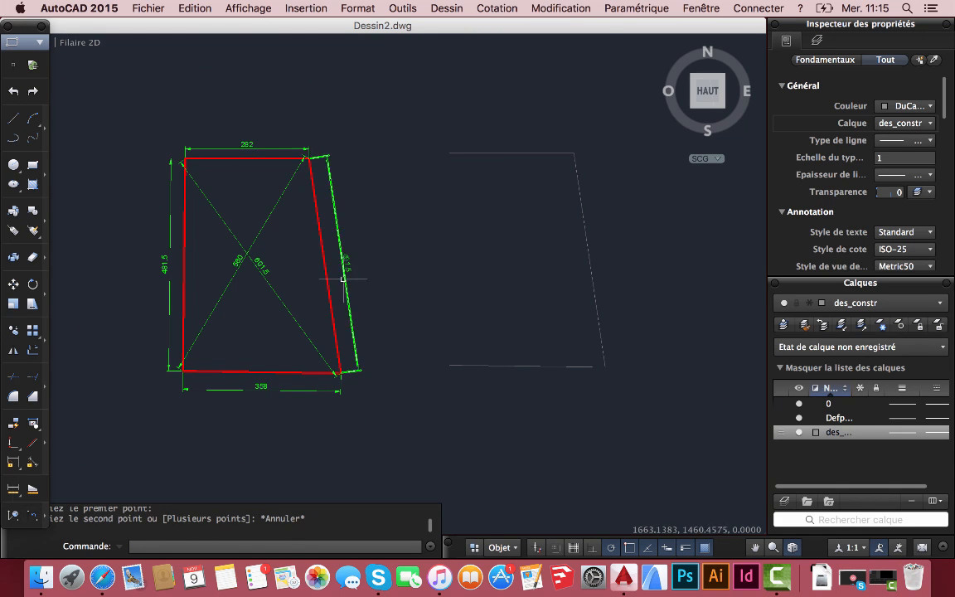
Step: Measure the reconstructed slanted right side from its upper corner to its lower corner
scroll(350, 236, "up", 5)
scroll(350, 236, "down", 4)
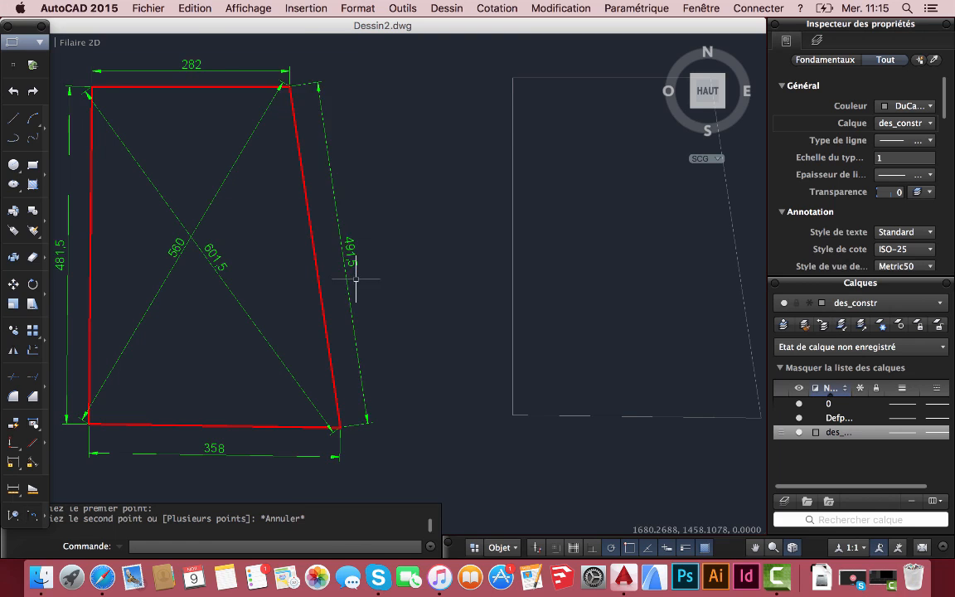
scroll(352, 242, "up", 2)
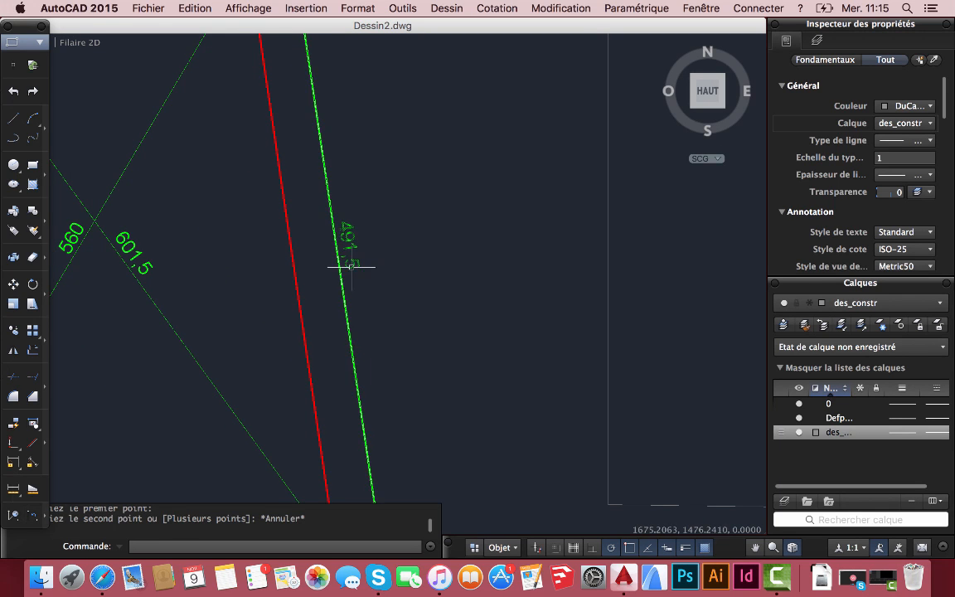
scroll(355, 265, "down", 5)
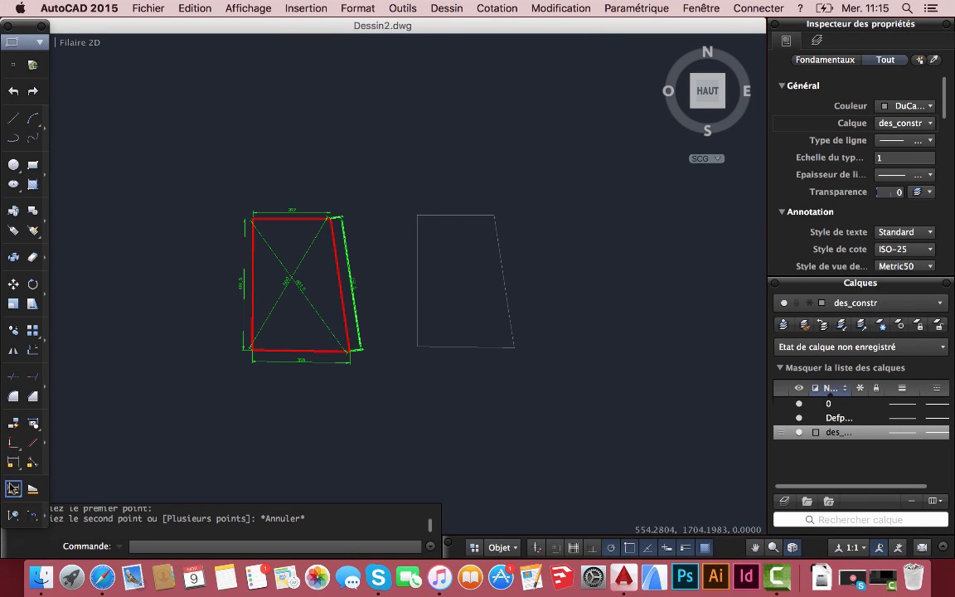
left_click(13, 444)
left_click(495, 215)
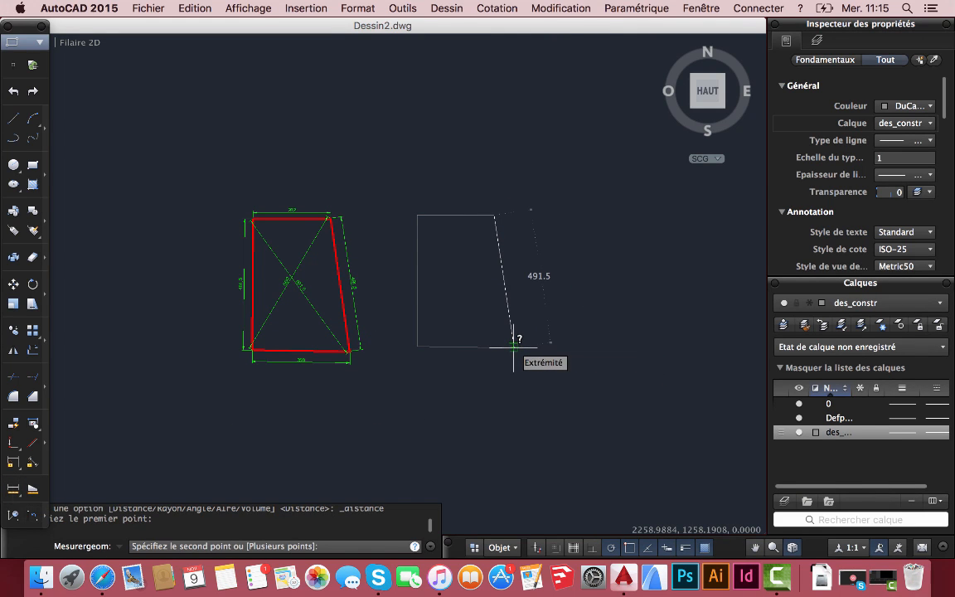
key("Escape")
Step: Measure the reconstructed left side from its upper corner to its lower corner
scroll(276, 214, "up", 4)
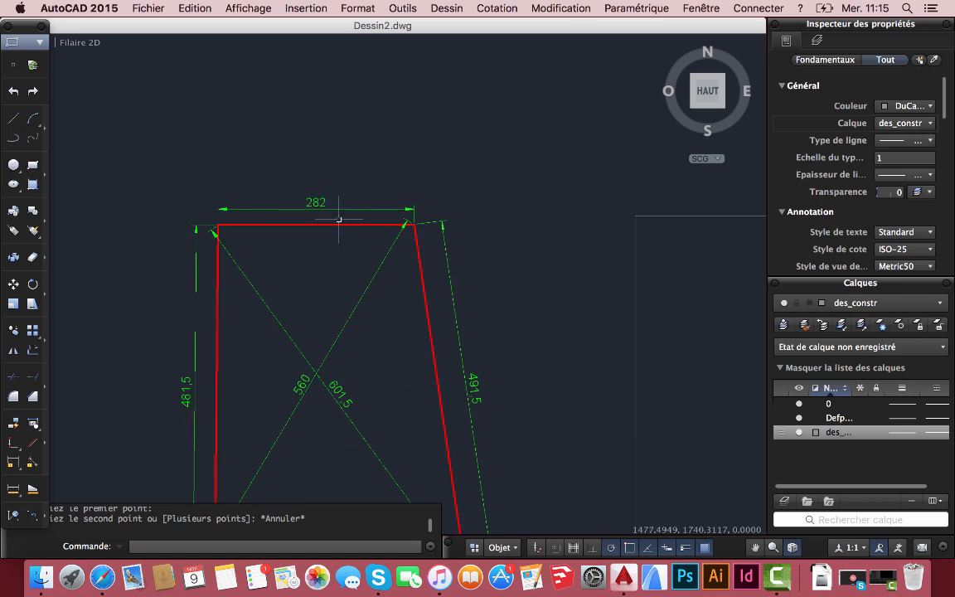
scroll(434, 223, "down", 4)
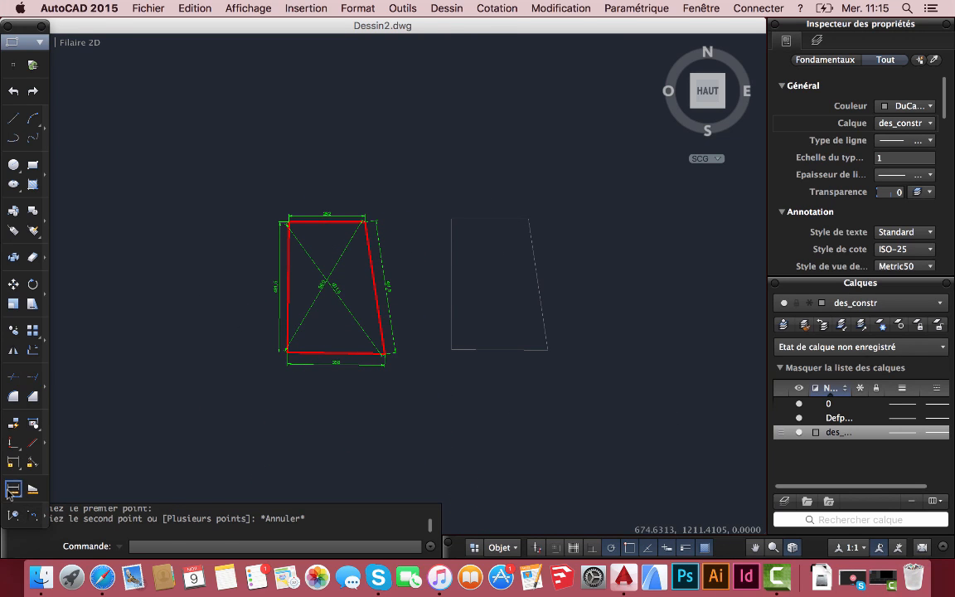
left_click(12, 488)
left_click(452, 223)
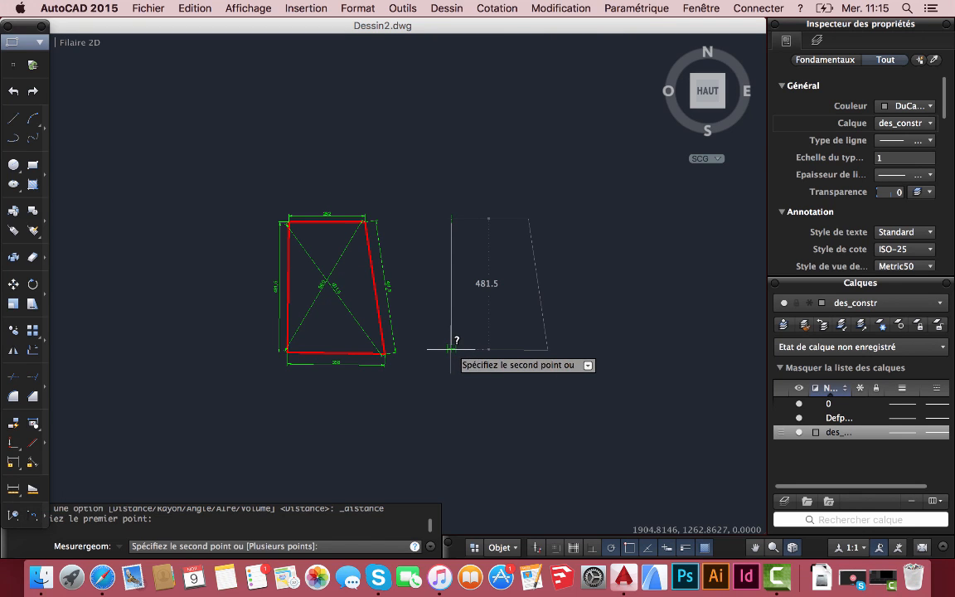
key("Escape")
scroll(381, 278, "up", 2)
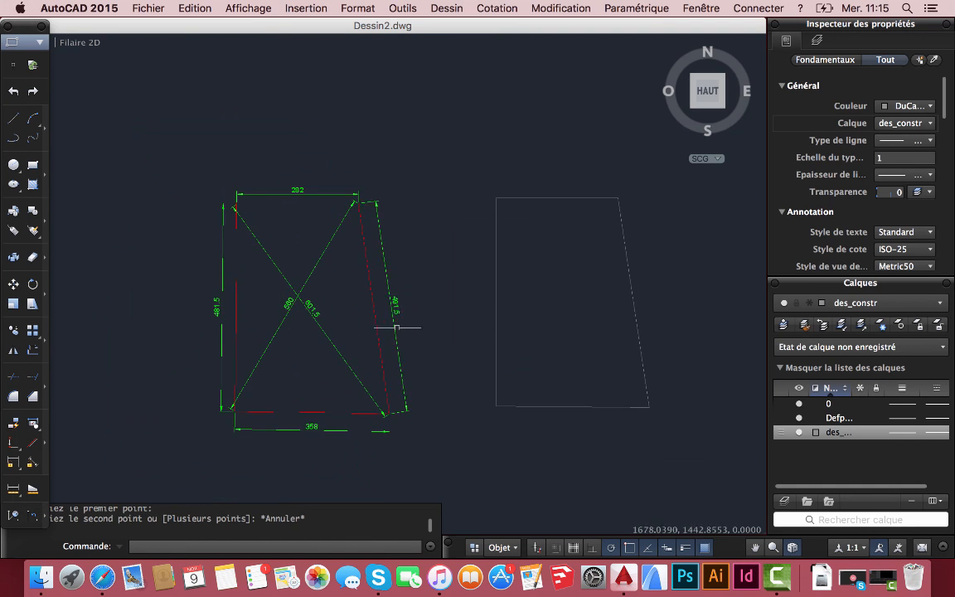
scroll(412, 364, "down", 2)
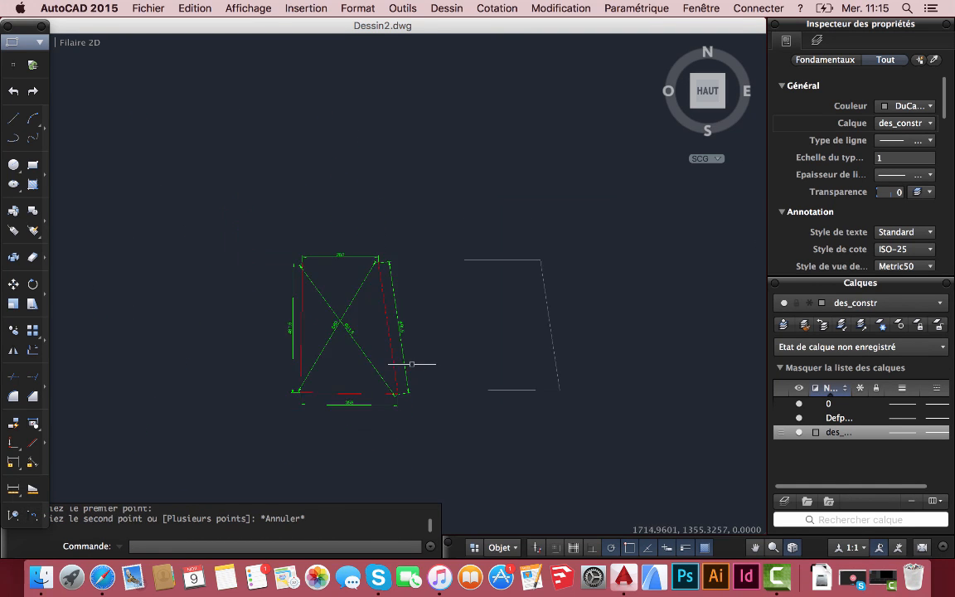
middle_click_drag(544, 341, 464, 305)
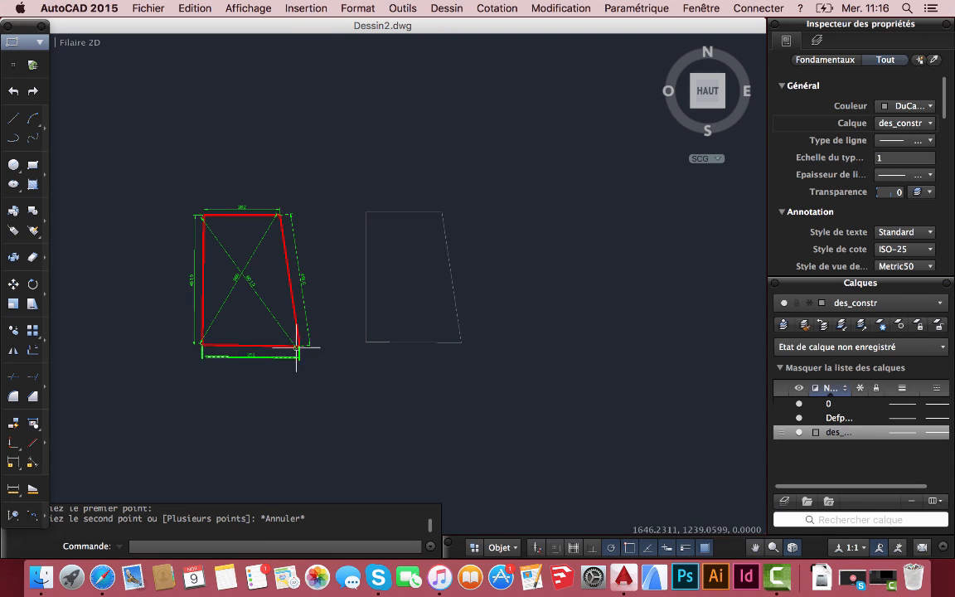
scroll(298, 280, "up", 8)
scroll(298, 281, "down", 8)
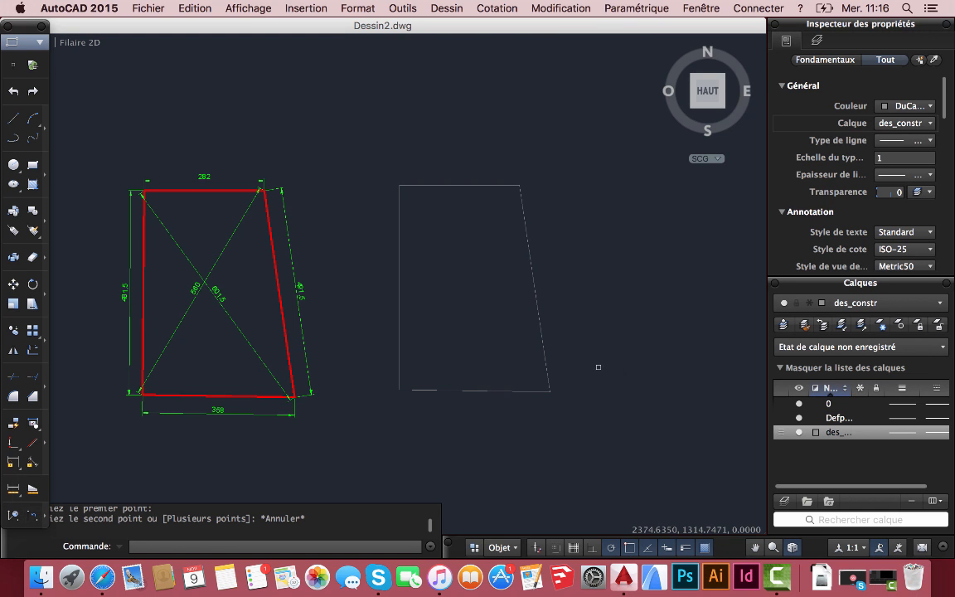
middle_click_drag(597, 366, 549, 326)
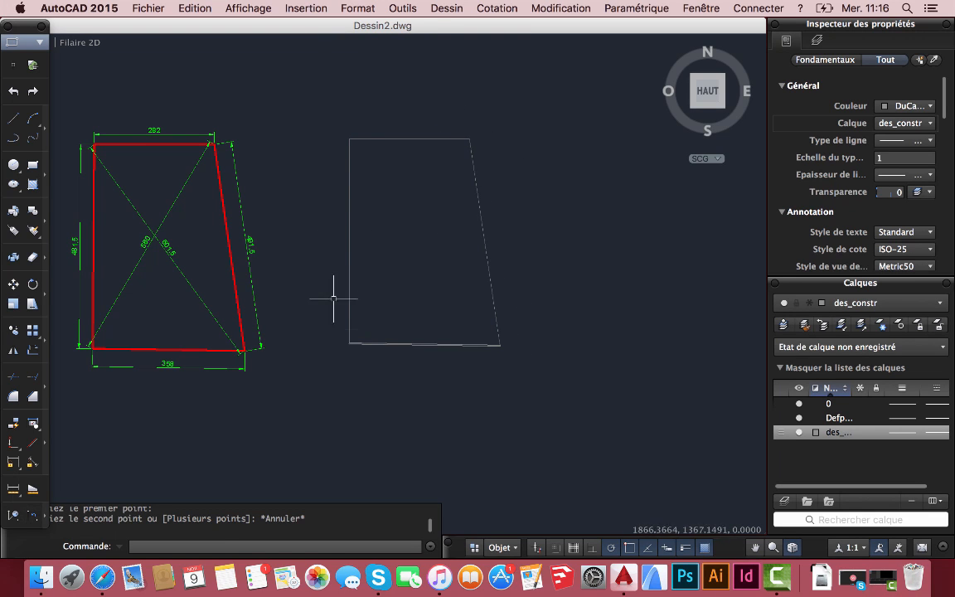
Step: Offset the reconstructed quadrilateral's top line by 30 to the outside, above the shape
left_click(33, 351)
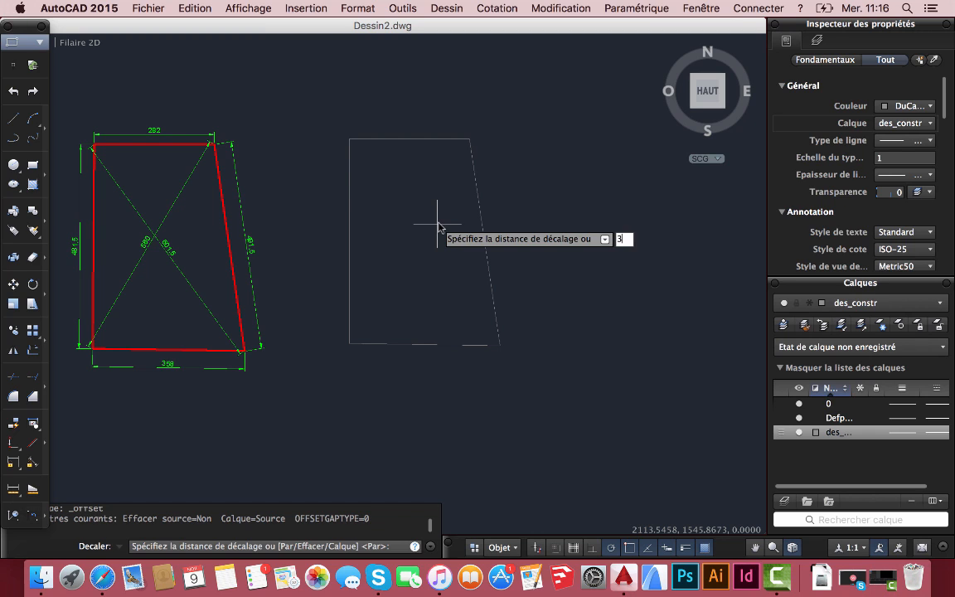
key("Return")
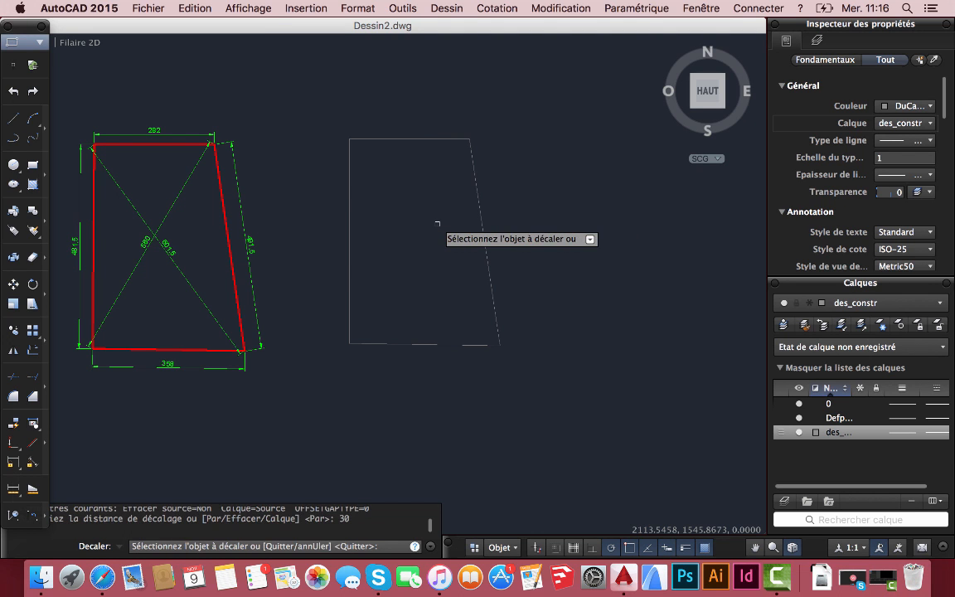
left_click(437, 139)
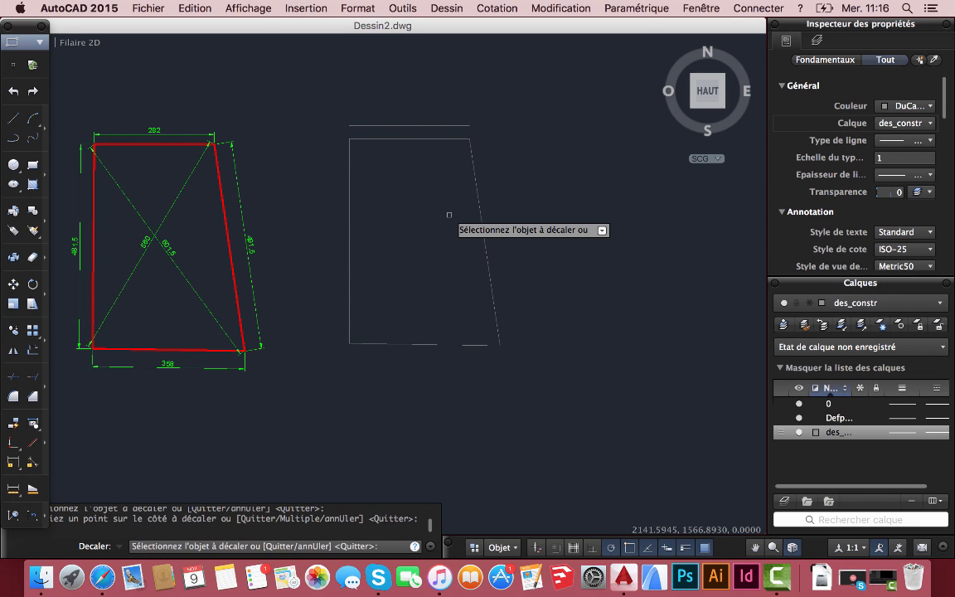
key("Return")
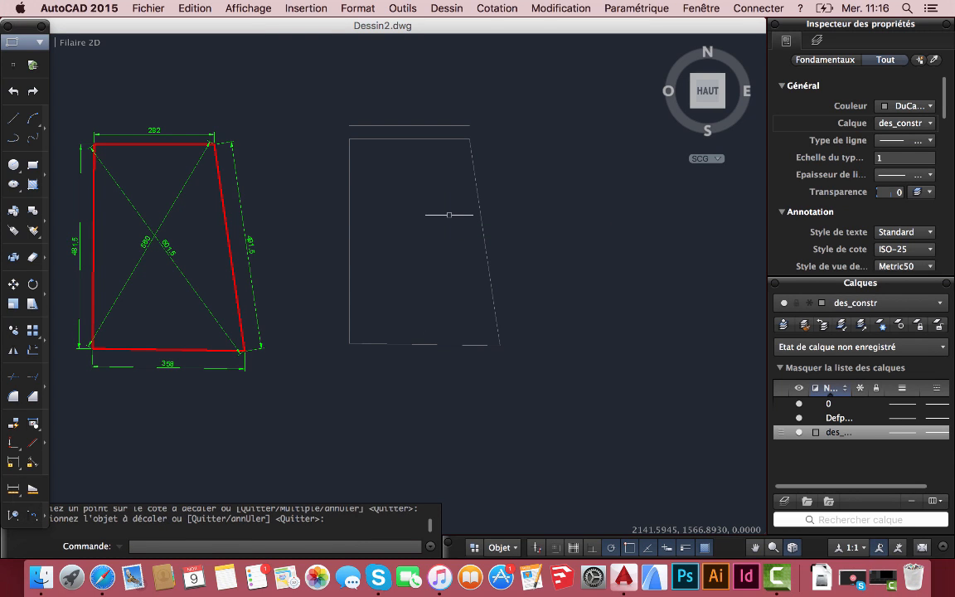
Step: Offset the reconstructed quadrilateral's slanted right side by 30 to the outside of the shape
key("Return")
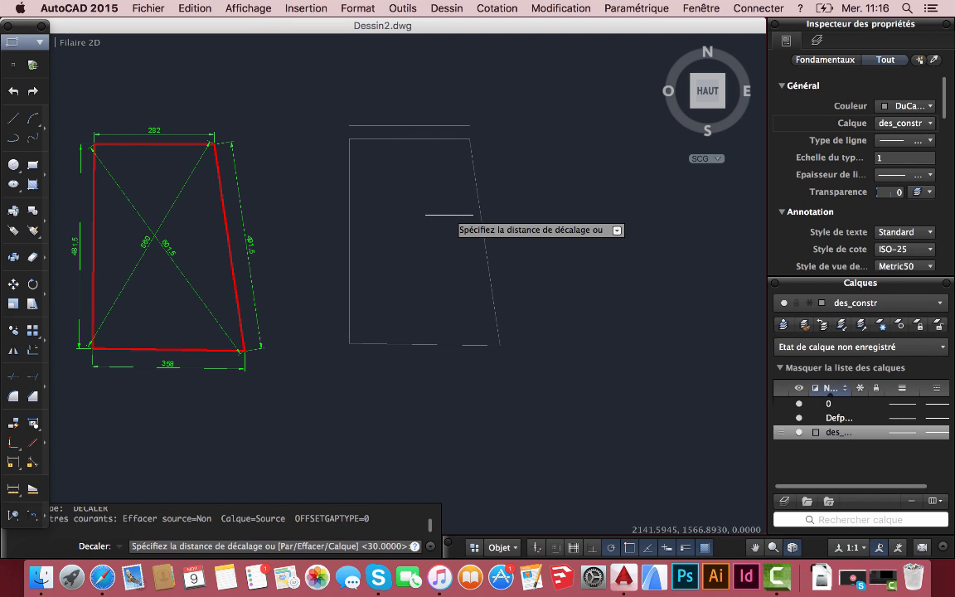
type("30")
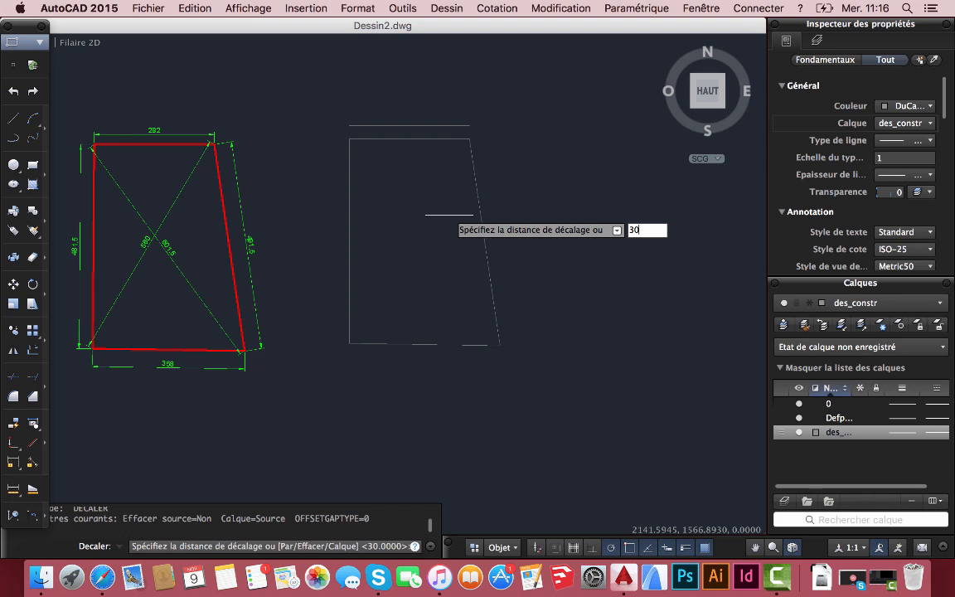
key("Return")
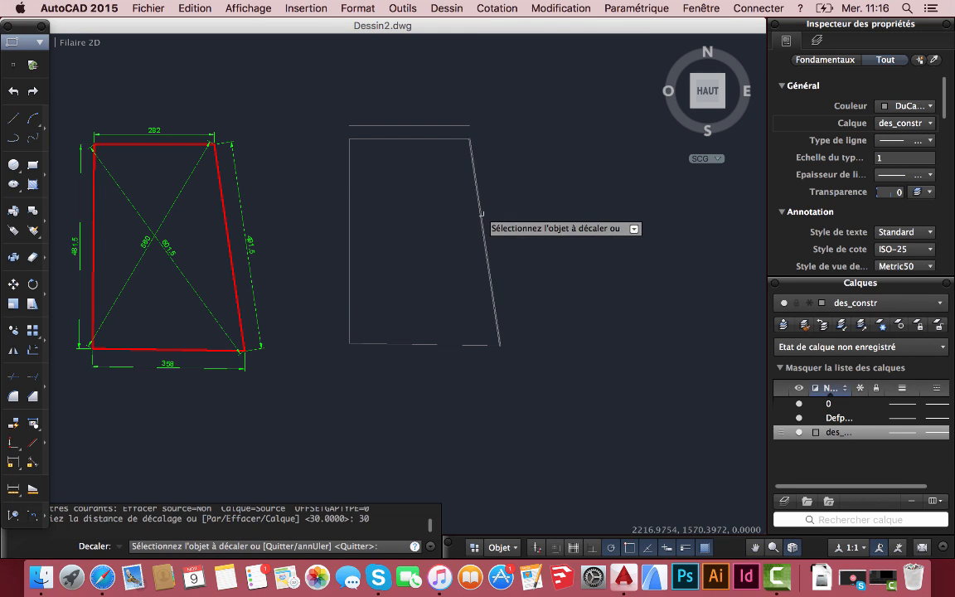
left_click(479, 214)
left_click(523, 207)
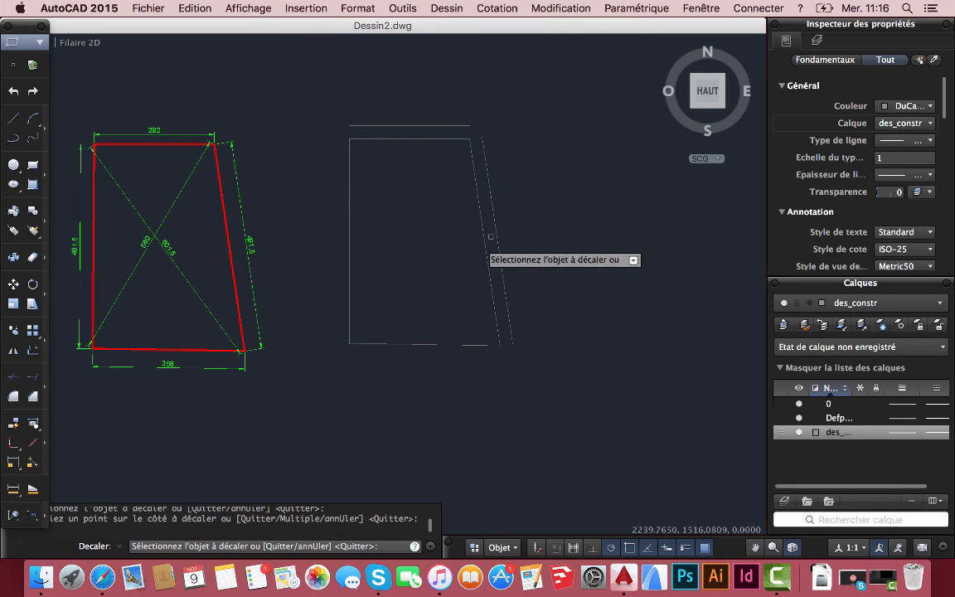
Step: Offset the reconstructed quadrilateral's bottom and left sides by 30 to the outside of the shape
left_click(440, 343)
left_click(432, 354)
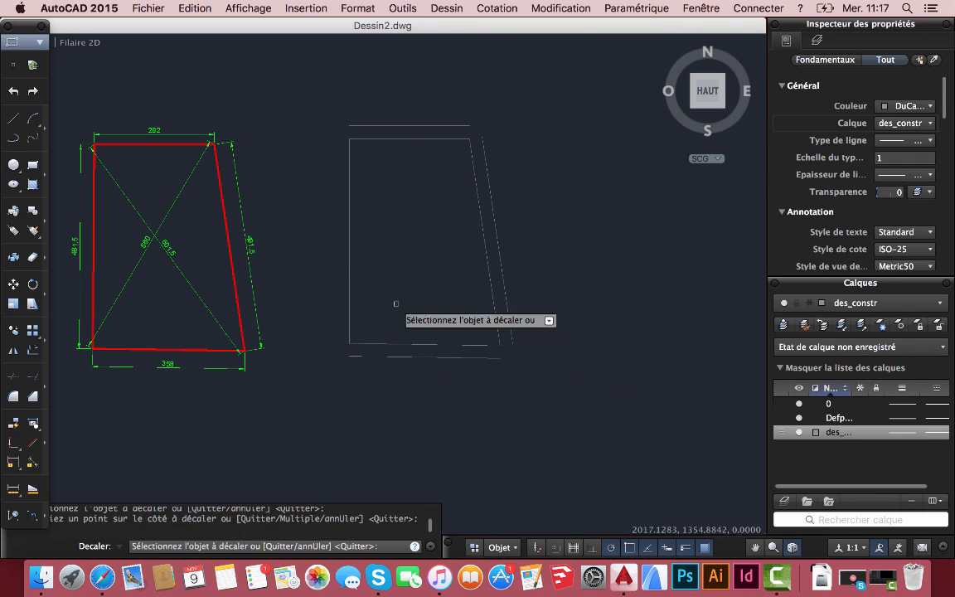
left_click(349, 259)
left_click(334, 257)
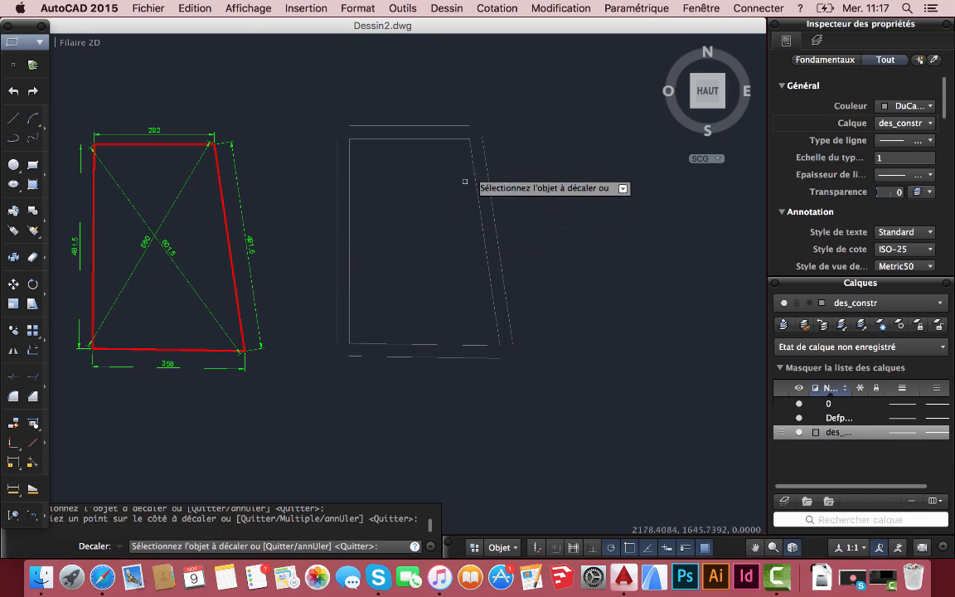
scroll(421, 179, "up", 3)
scroll(485, 190, "down", 5)
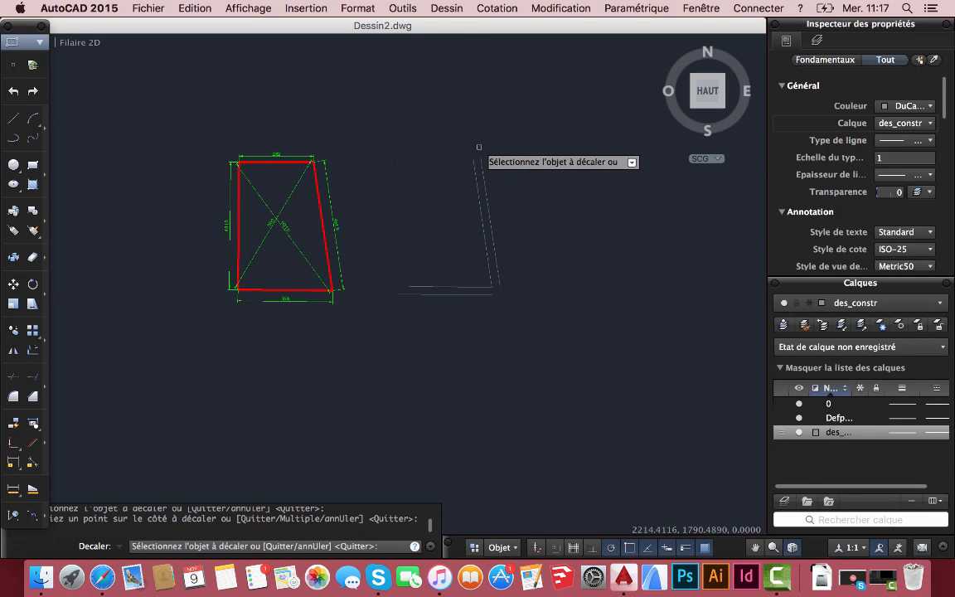
scroll(481, 170, "up", 5)
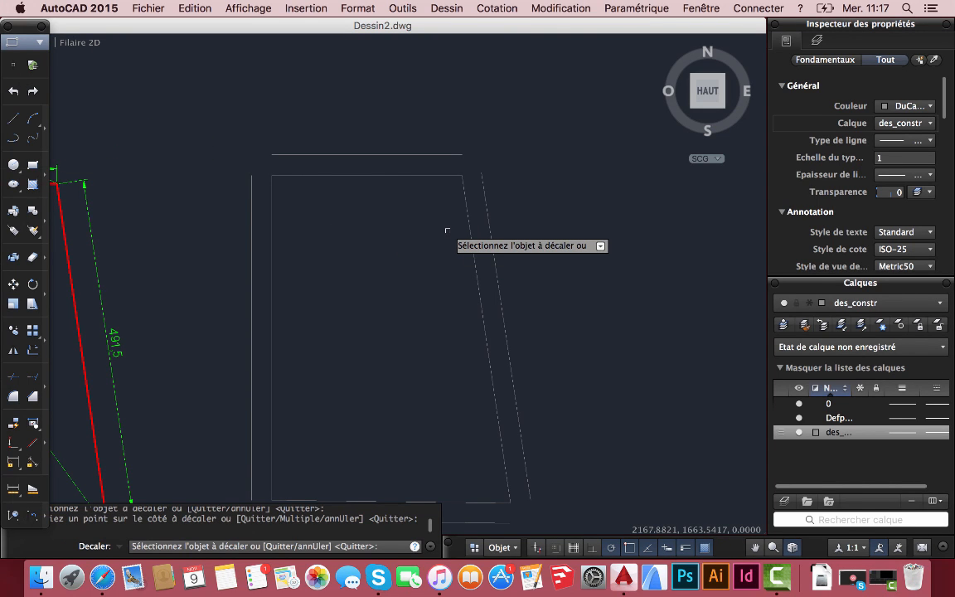
key("Escape")
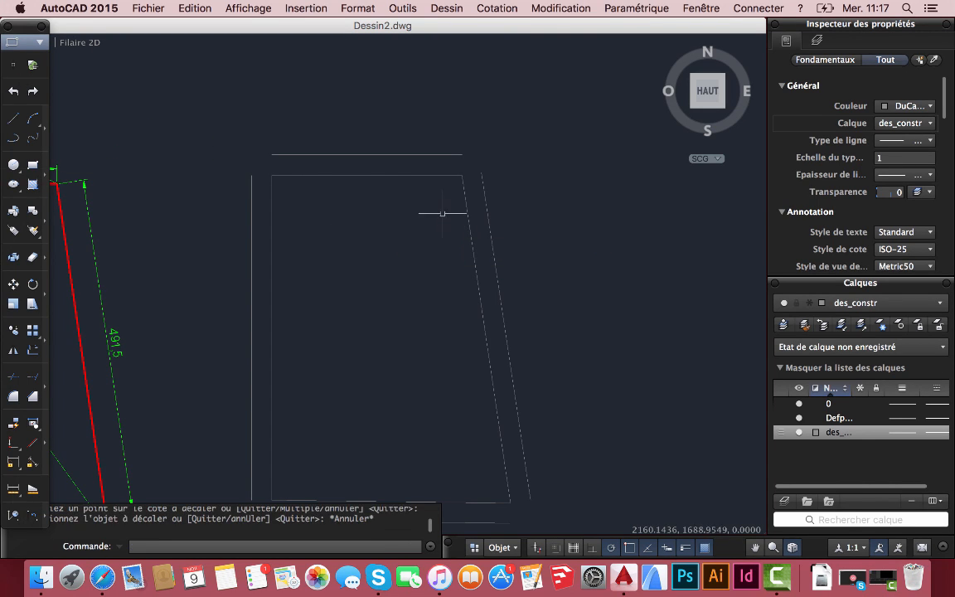
Step: Stretch both ends of the top offset line horizontally past the left and right offset lines, to about 421 long
left_click(443, 154)
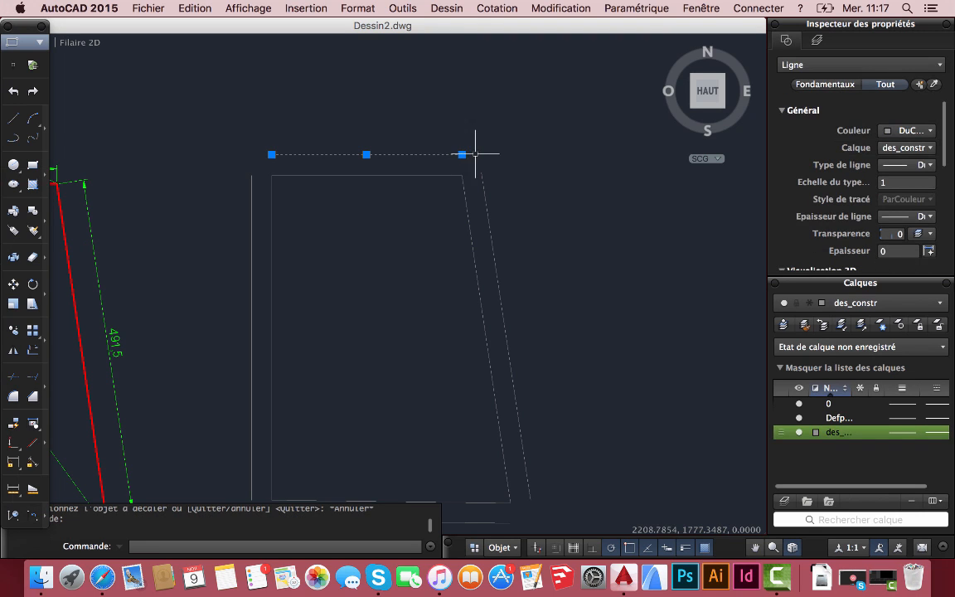
mouse_move(461, 155)
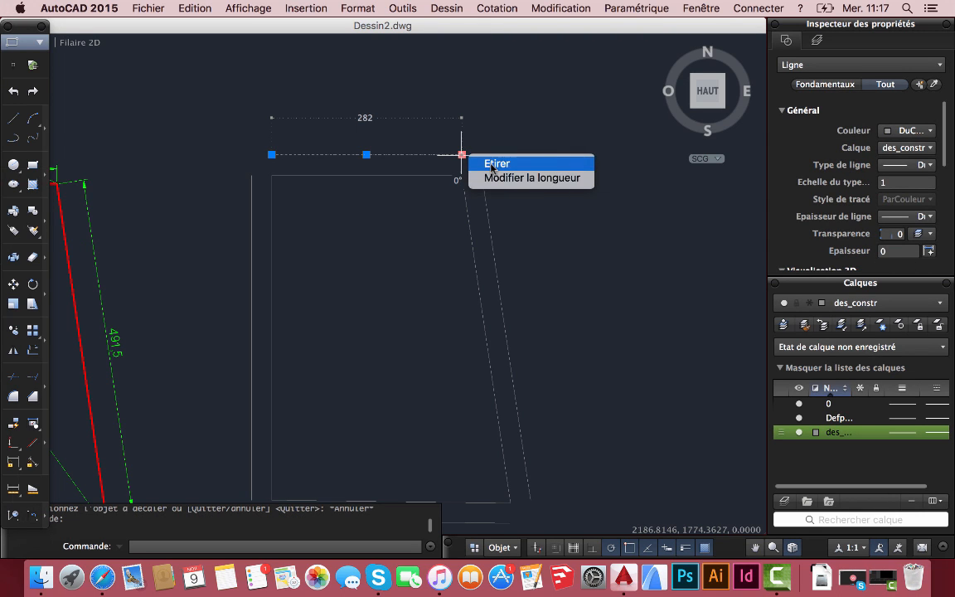
left_click(492, 164)
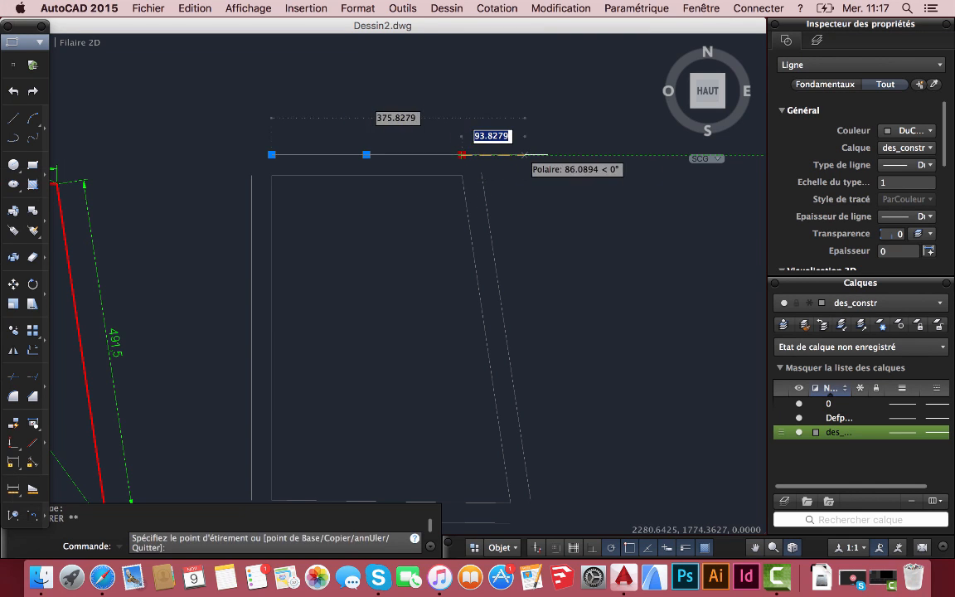
left_click(523, 154)
mouse_move(525, 155)
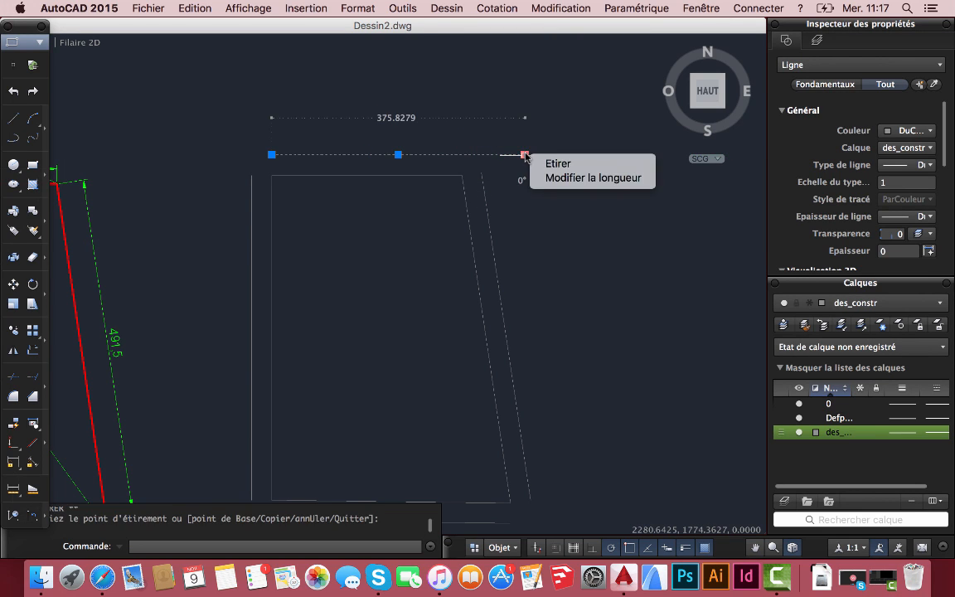
left_click(276, 154)
left_click(272, 154)
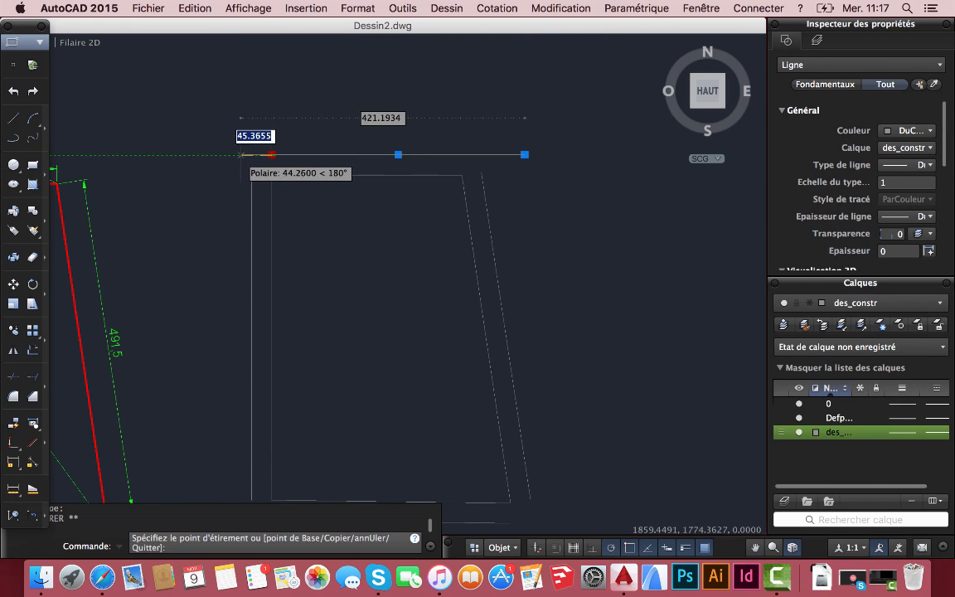
left_click(241, 154)
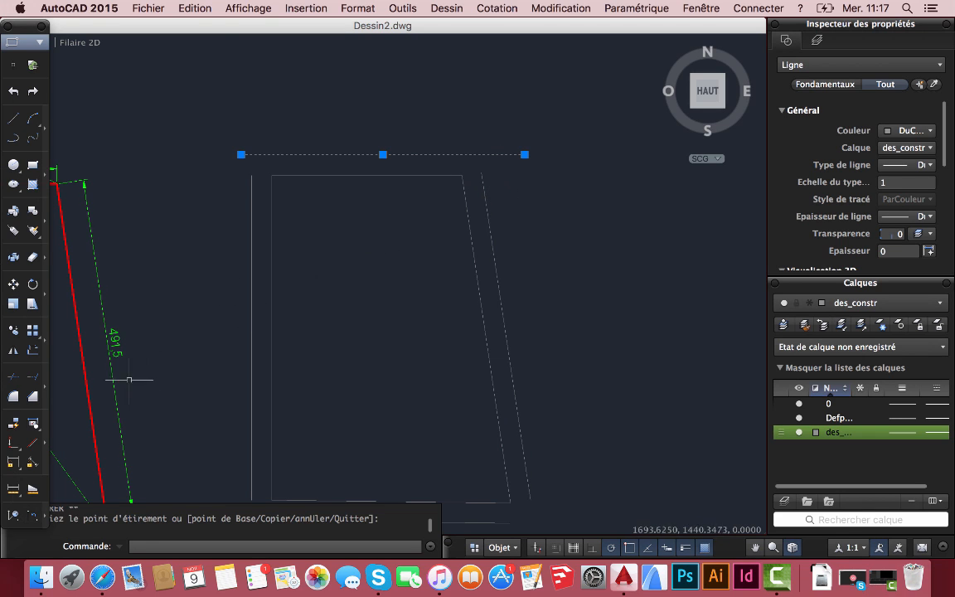
Step: Stretch both ends of the bottom offset line along its direction, past the left and right offset lines
scroll(373, 381, "down", 3)
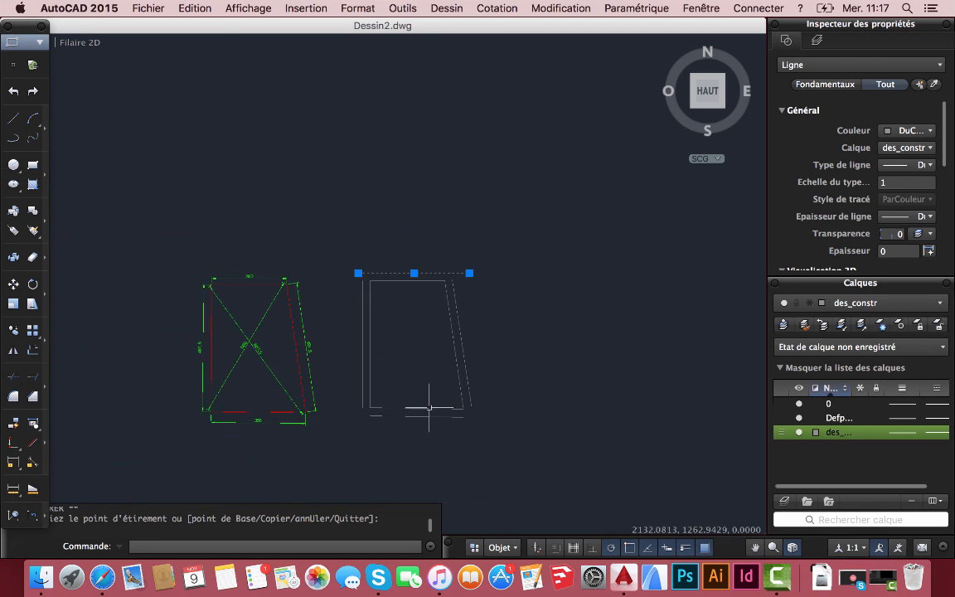
scroll(450, 407, "up", 5)
left_click(468, 401)
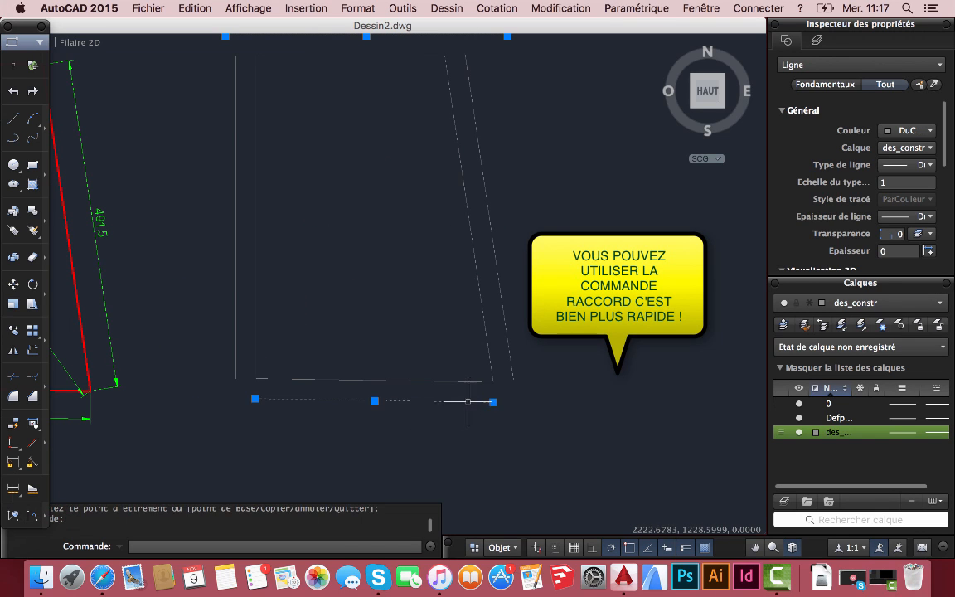
left_click(493, 401)
left_click(535, 402)
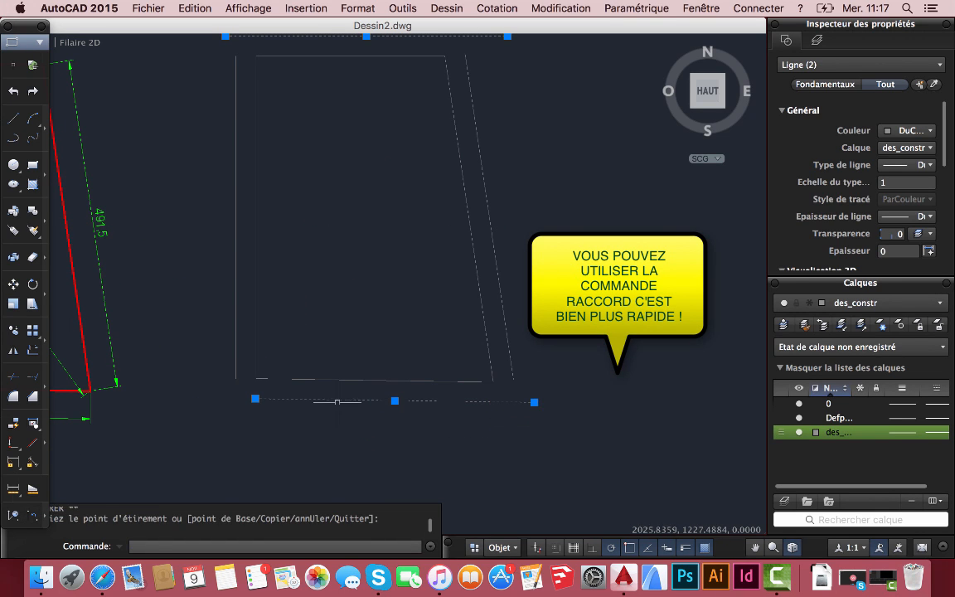
left_click(223, 398)
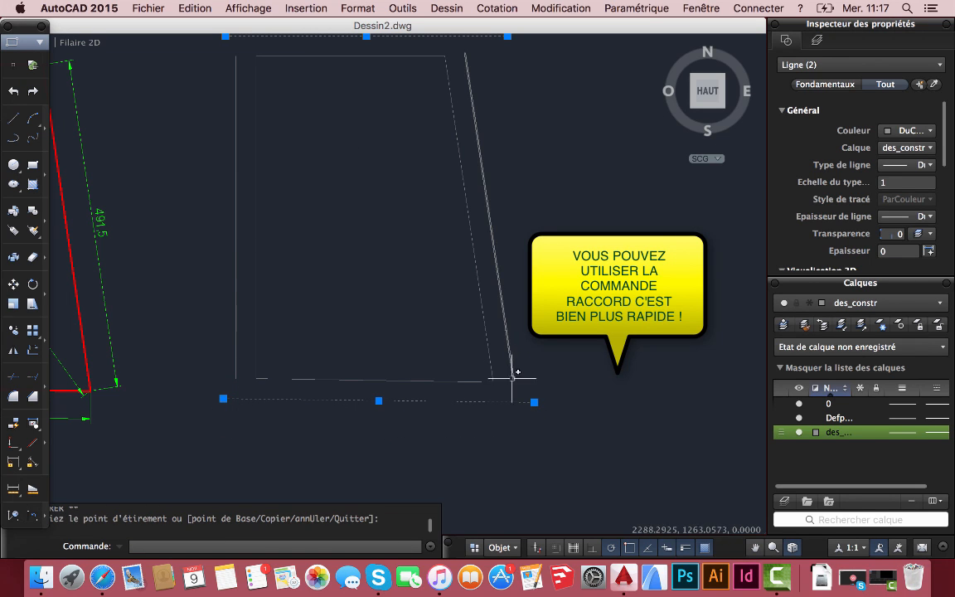
key("Escape")
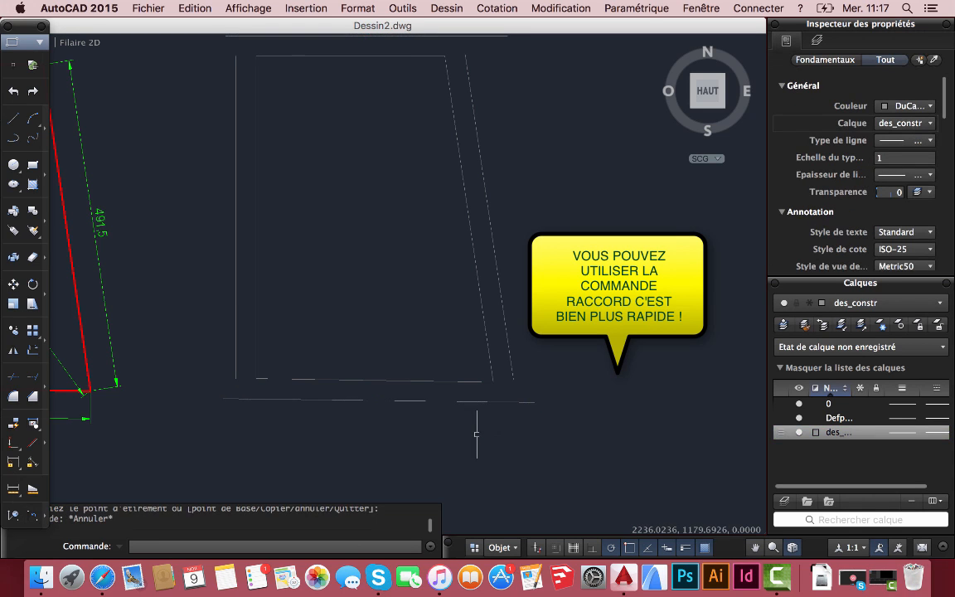
Step: Extend the upper ends of the left and right offset lines to the top offset line, using all construction lines as boundaries
left_click(37, 378)
scroll(332, 373, "down", 4)
left_click(436, 400)
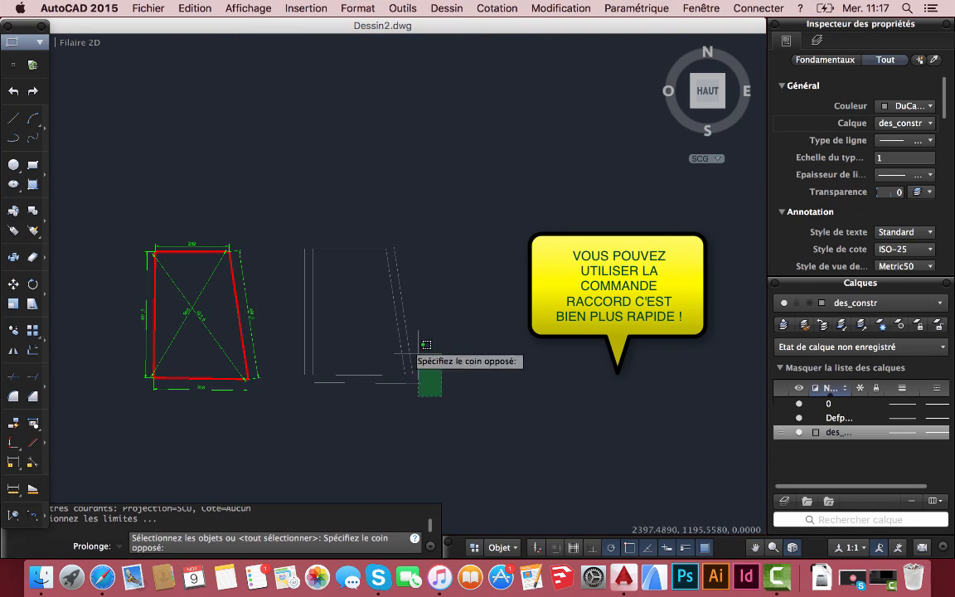
left_click(274, 207)
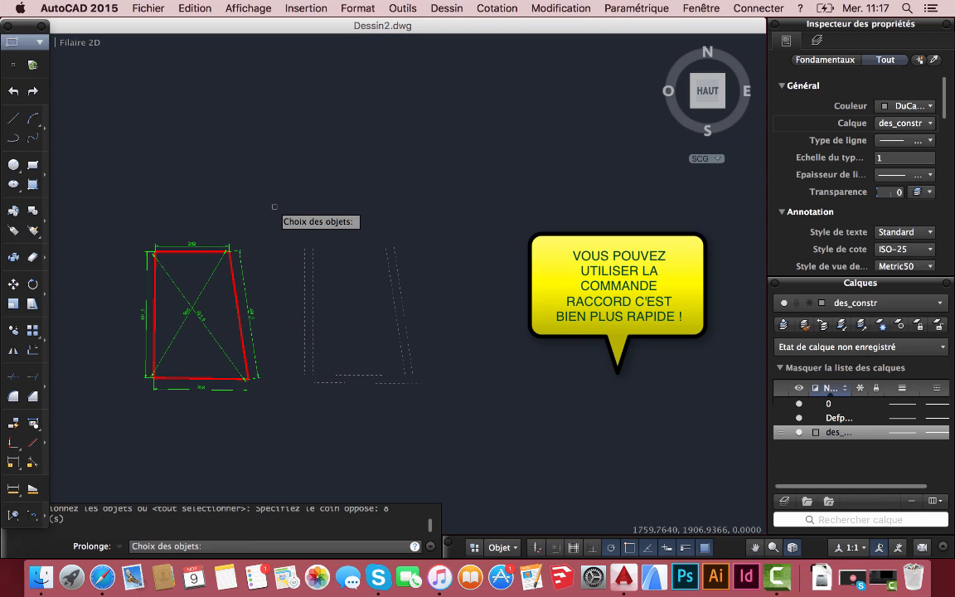
key("Return")
scroll(396, 248, "up", 3)
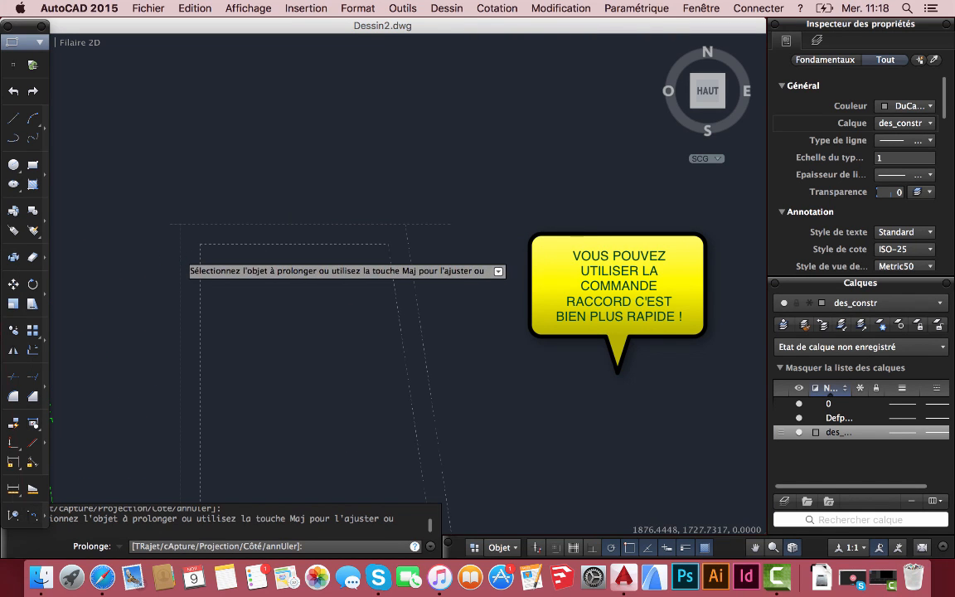
Step: Extend the lower ends of the left and right offset lines to the bottom offset line
scroll(240, 235, "down", 5)
scroll(263, 296, "up", 5)
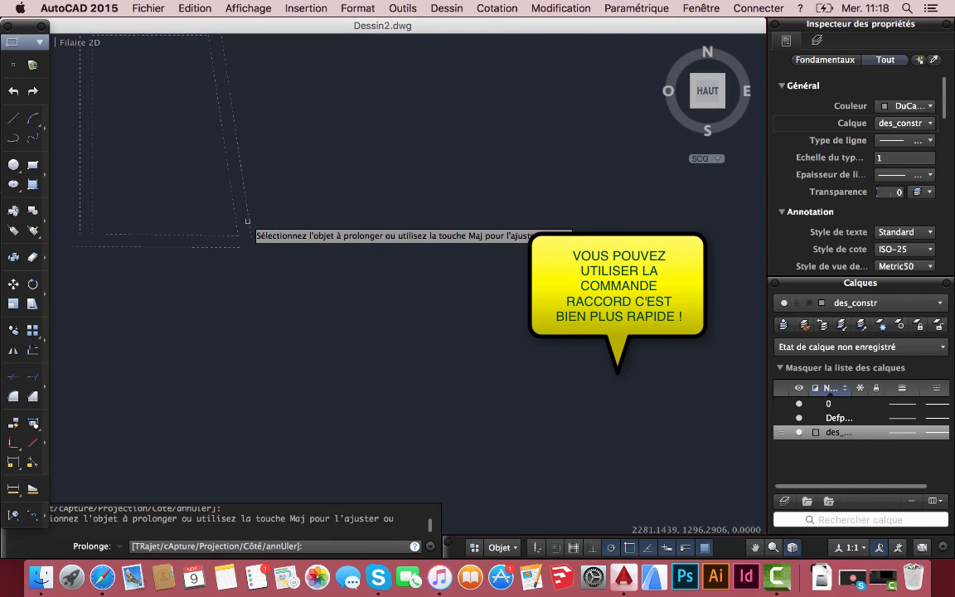
left_click(80, 218)
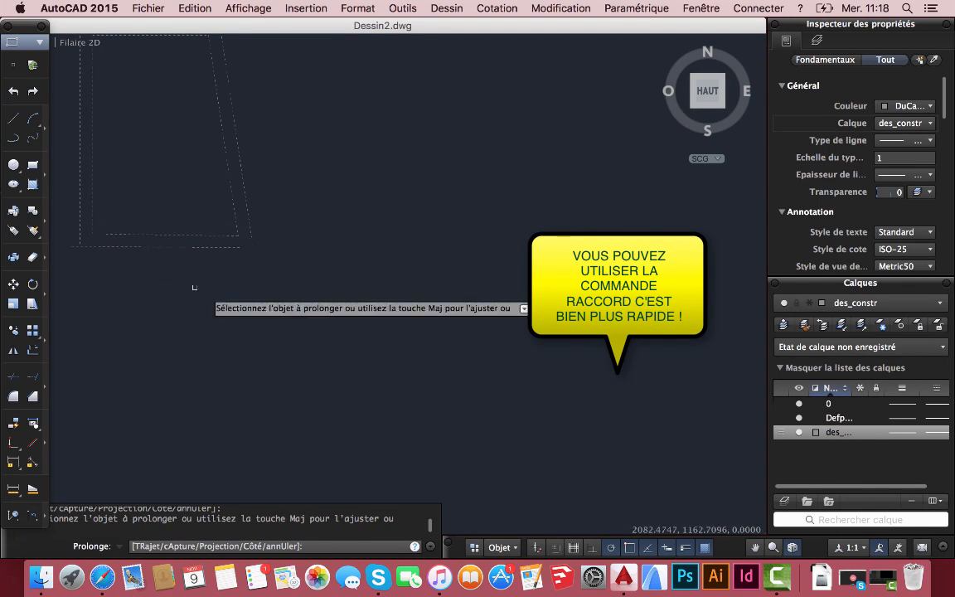
scroll(324, 331, "down", 3)
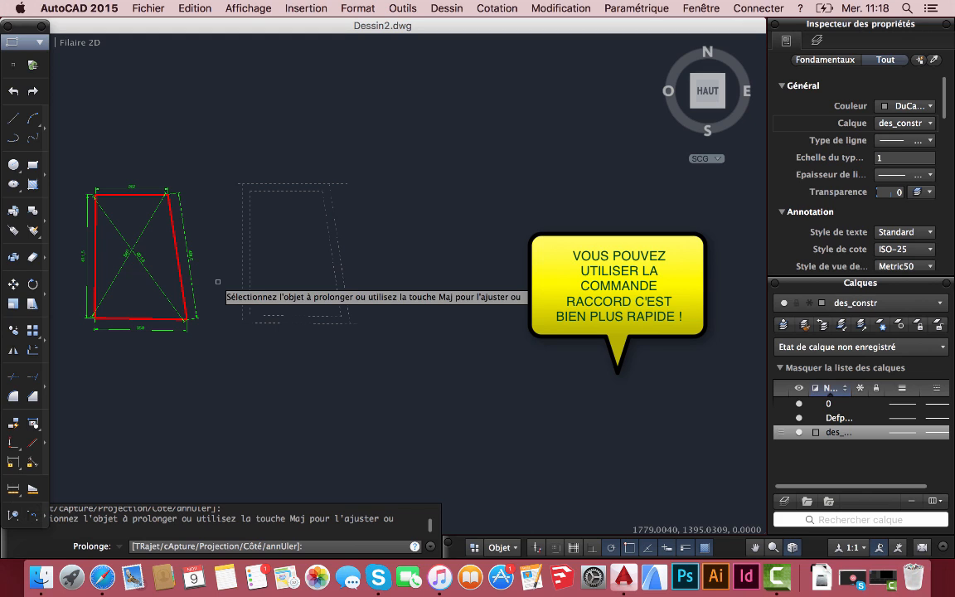
scroll(236, 331, "up", 4)
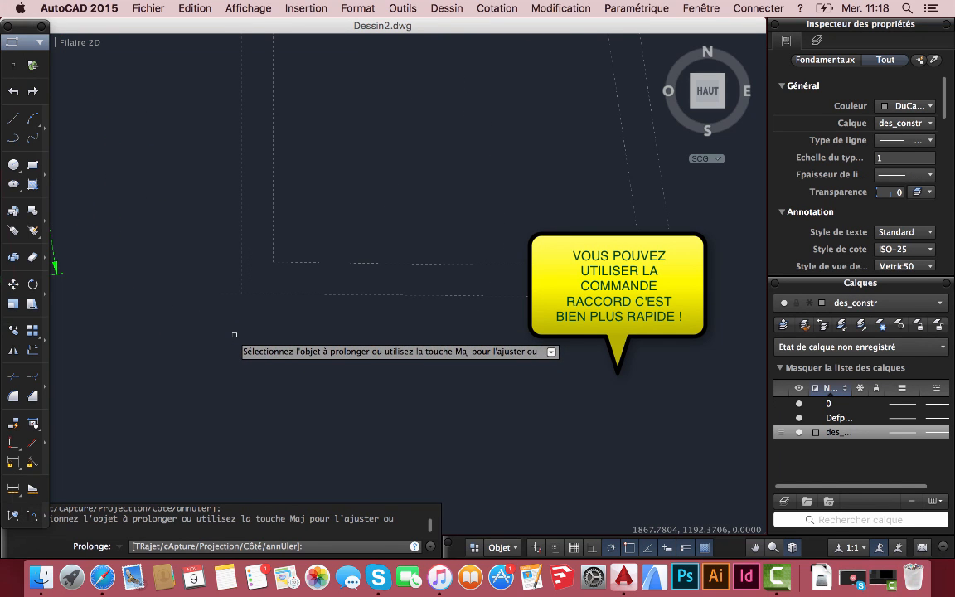
left_click(237, 293)
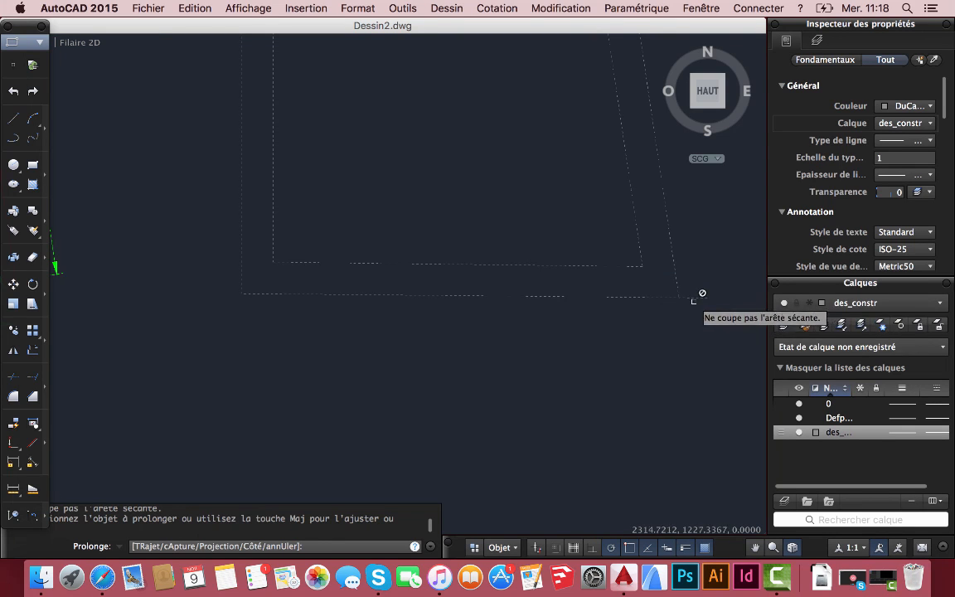
scroll(606, 309, "down", 4)
scroll(605, 309, "up", 4)
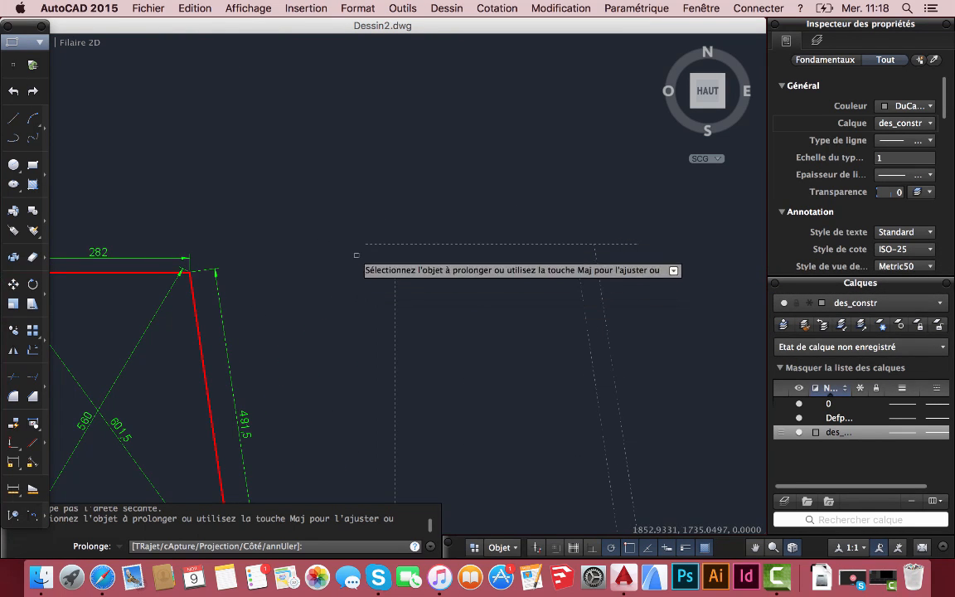
key("Escape")
Step: Trim the overhanging ends of the top and bottom offset lines at the left and right offset lines
scroll(389, 277, "down", 4)
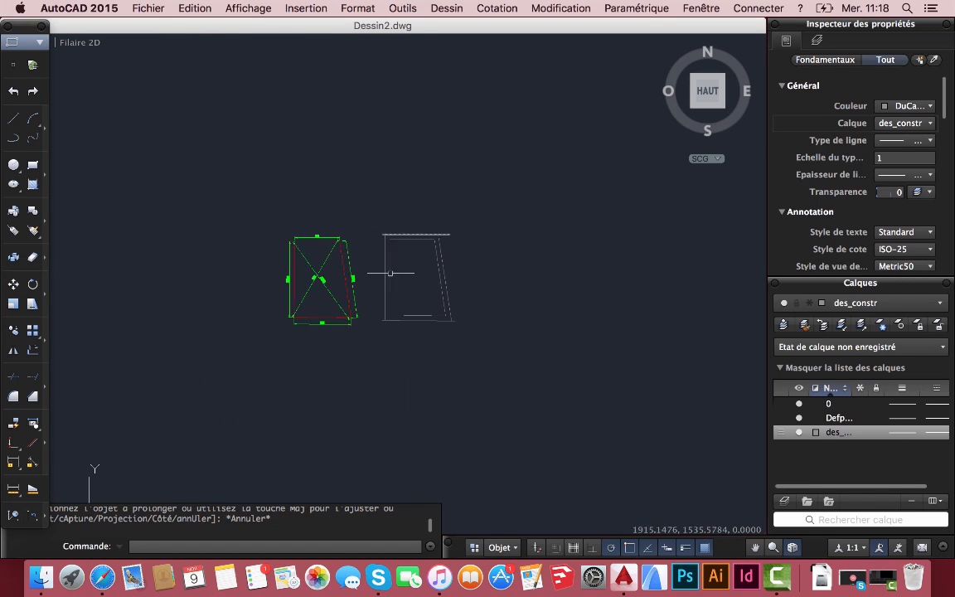
left_click(13, 378)
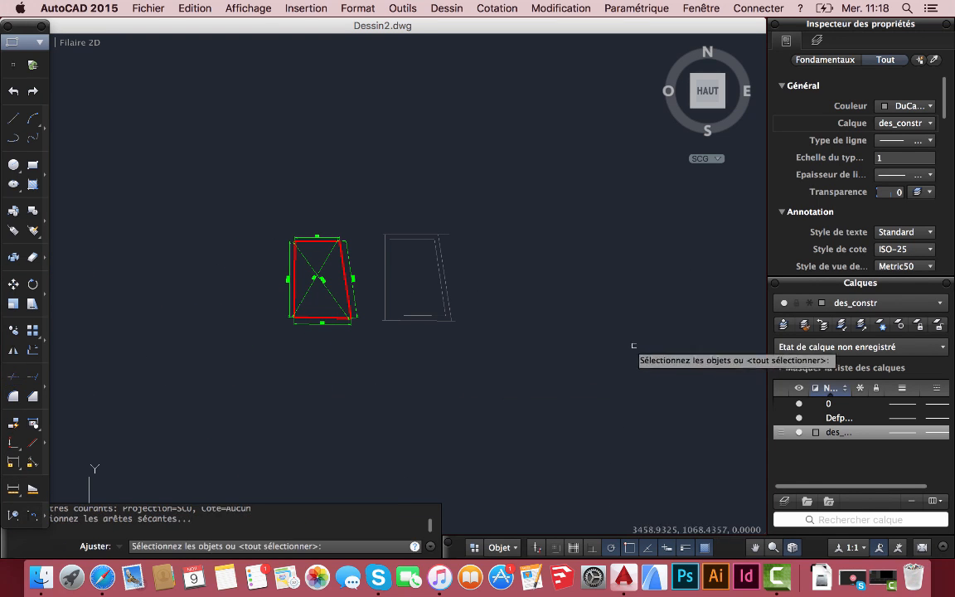
left_click(482, 346)
left_click(398, 240)
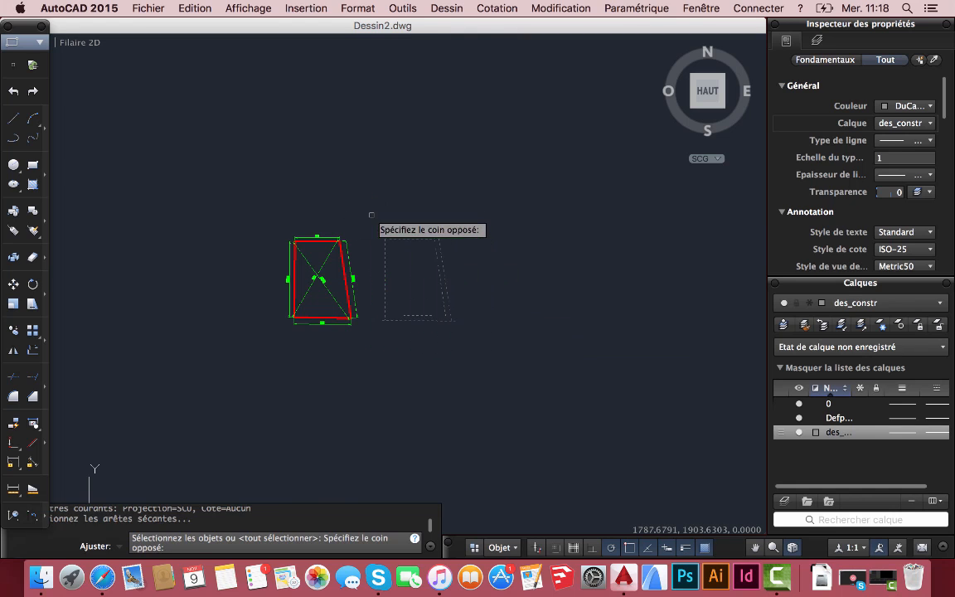
key("Return")
scroll(378, 247, "up", 8)
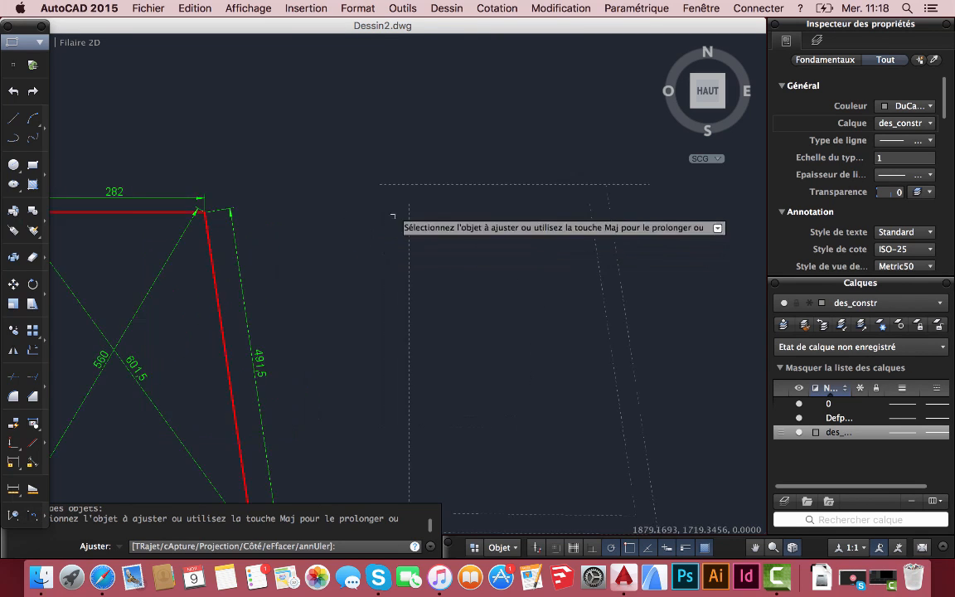
scroll(372, 183, "down", 5)
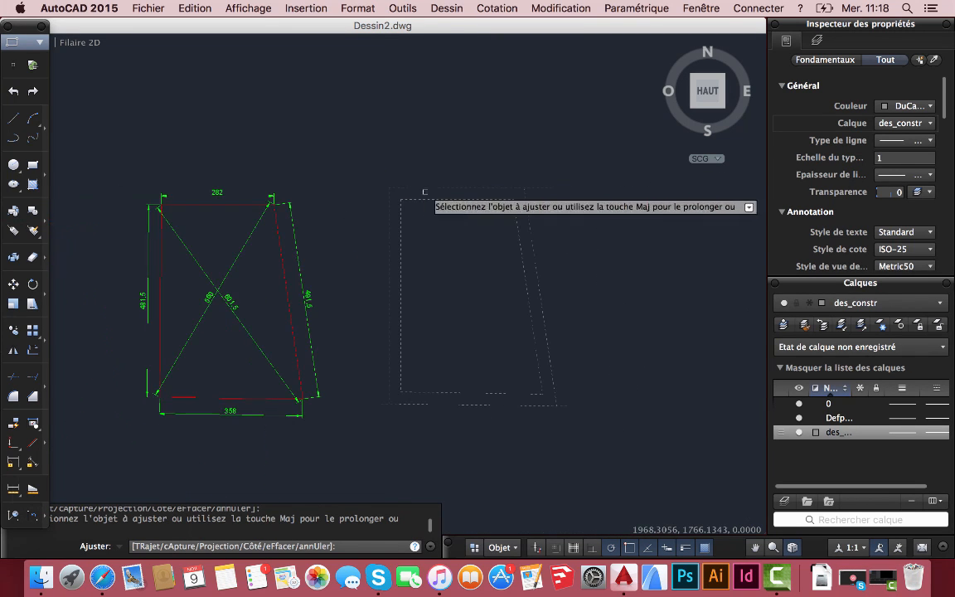
left_click(546, 186)
left_click(544, 188)
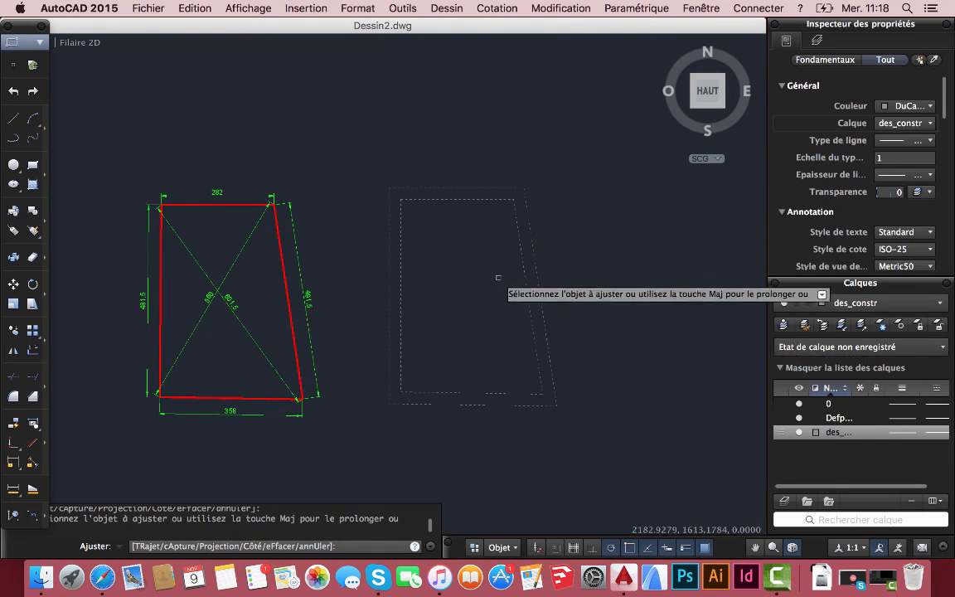
key("Escape")
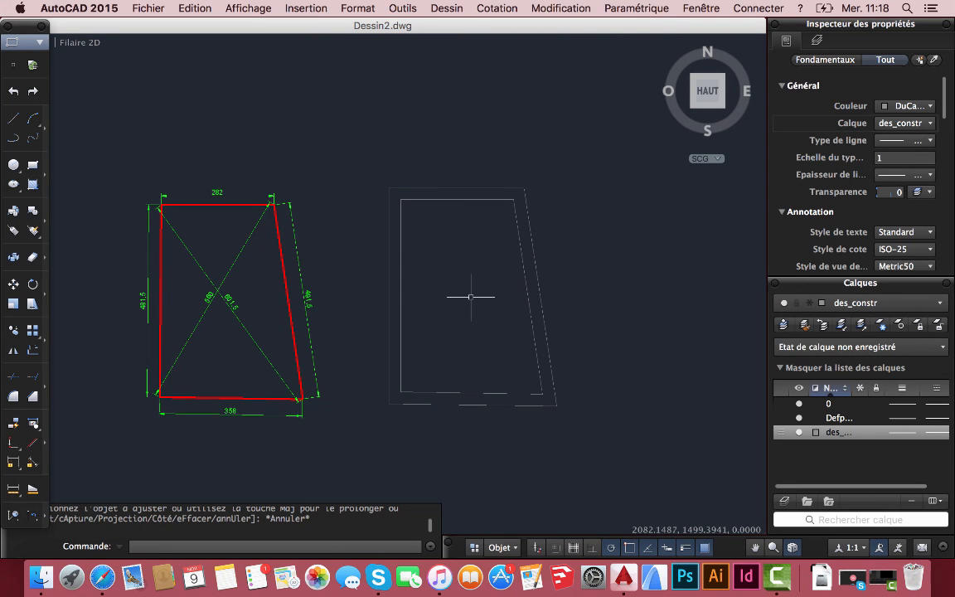
scroll(504, 202, "up", 4)
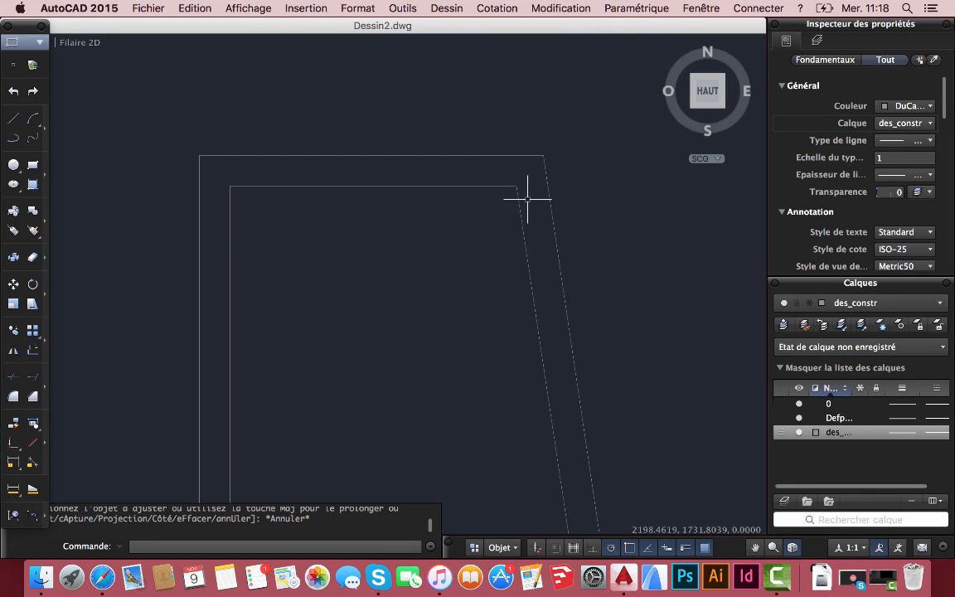
scroll(515, 187, "down", 4)
scroll(503, 191, "up", 4)
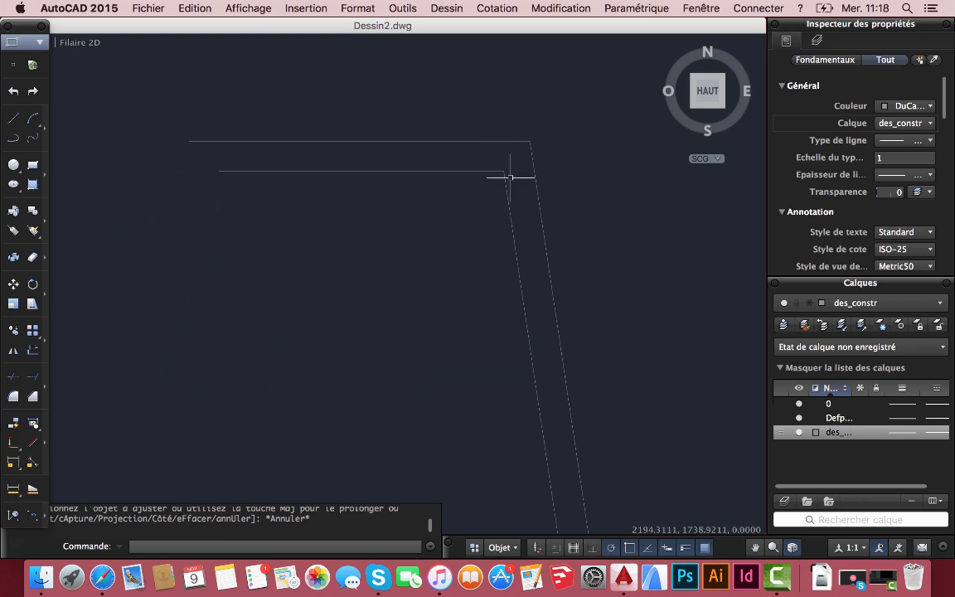
left_click(522, 171)
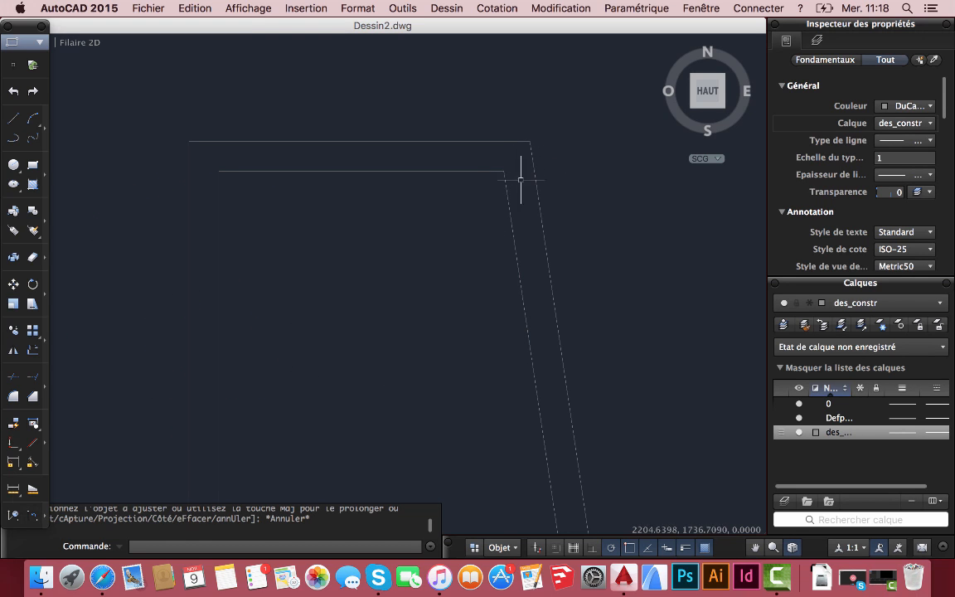
Step: Draw a line from the inner outline's upper-right corner perpendicular to the outer right line
scroll(538, 190, "down", 5)
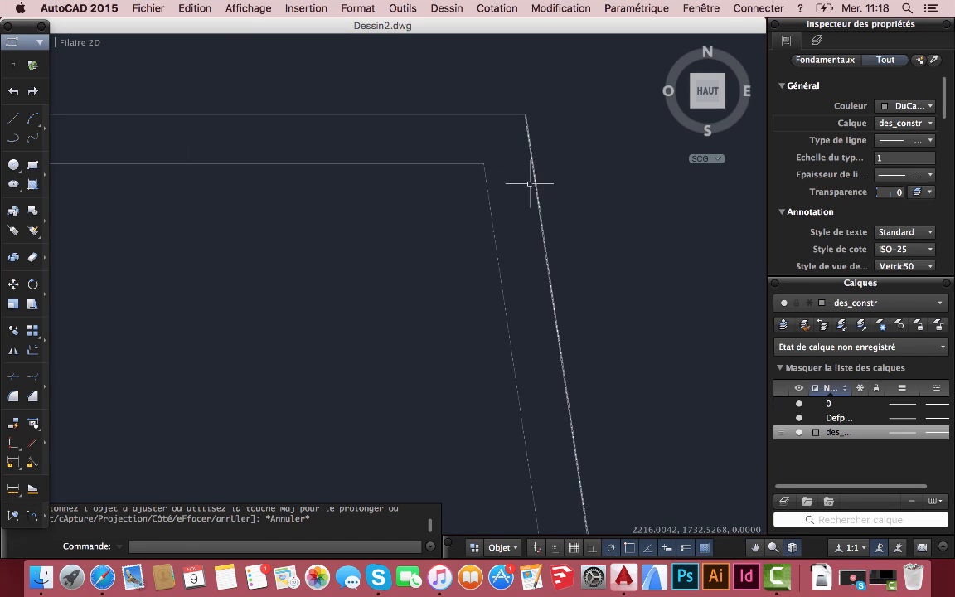
scroll(341, 324, "down", 5)
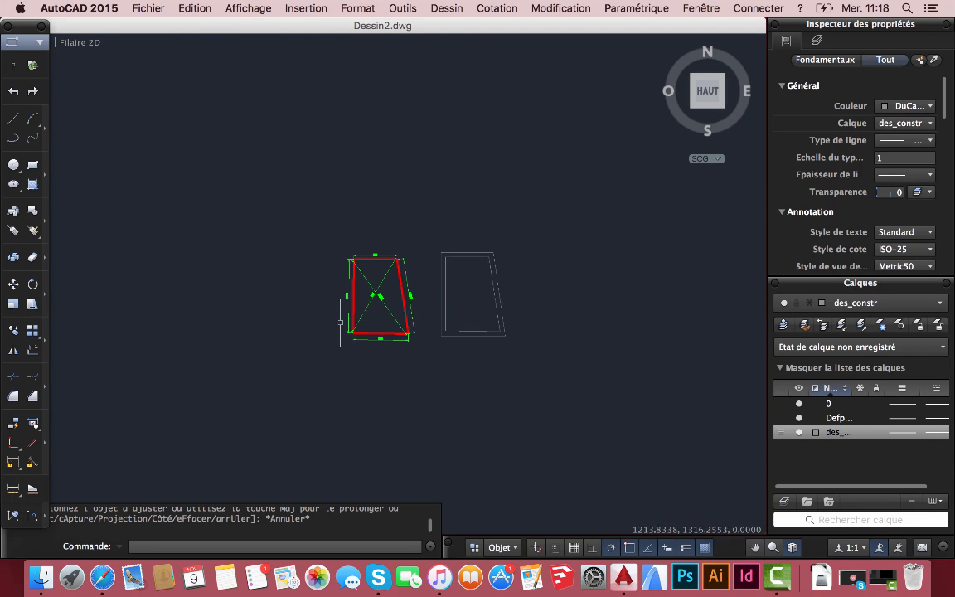
scroll(484, 291, "up", 4)
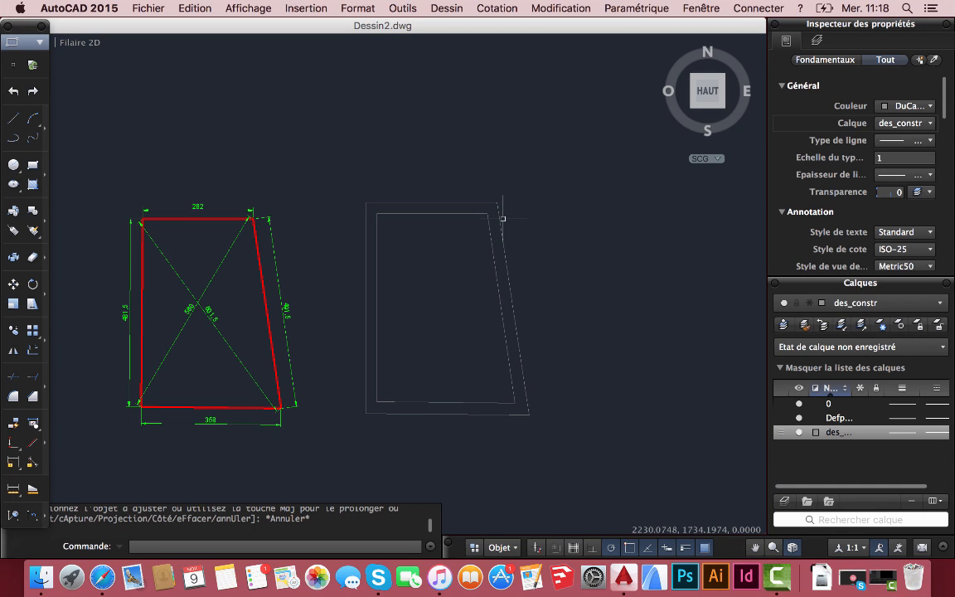
scroll(514, 207, "up", 2)
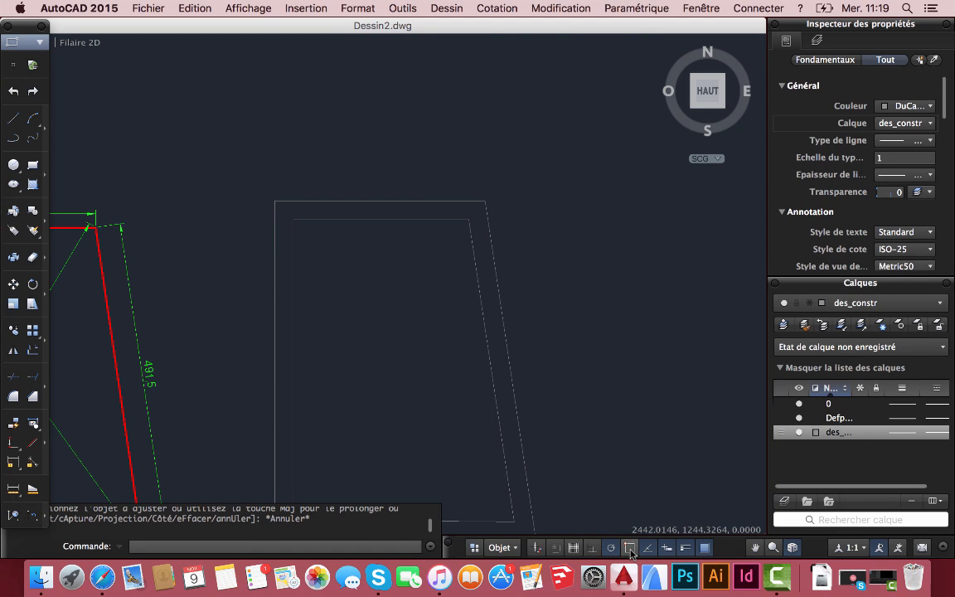
right_click(631, 551)
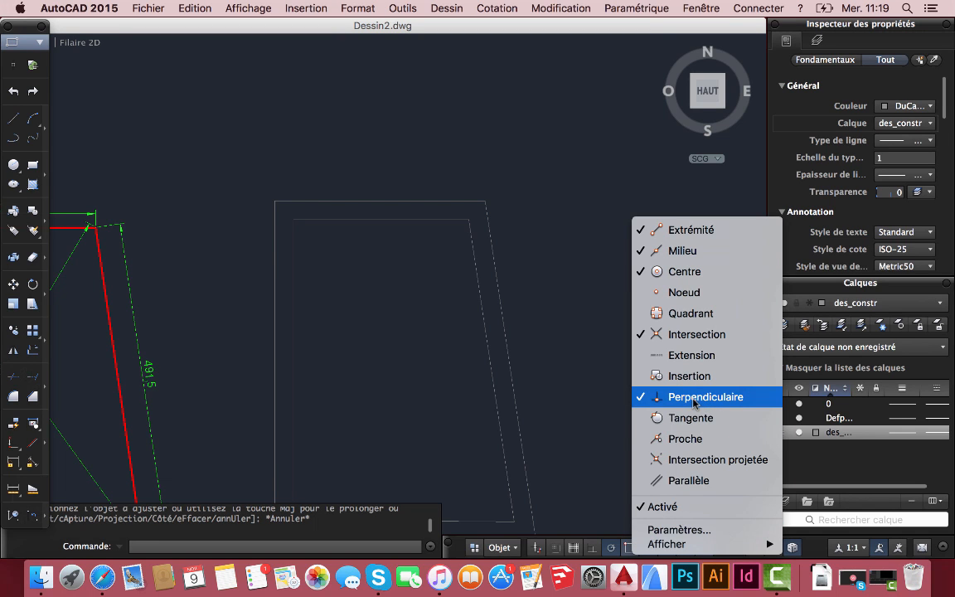
left_click(549, 303)
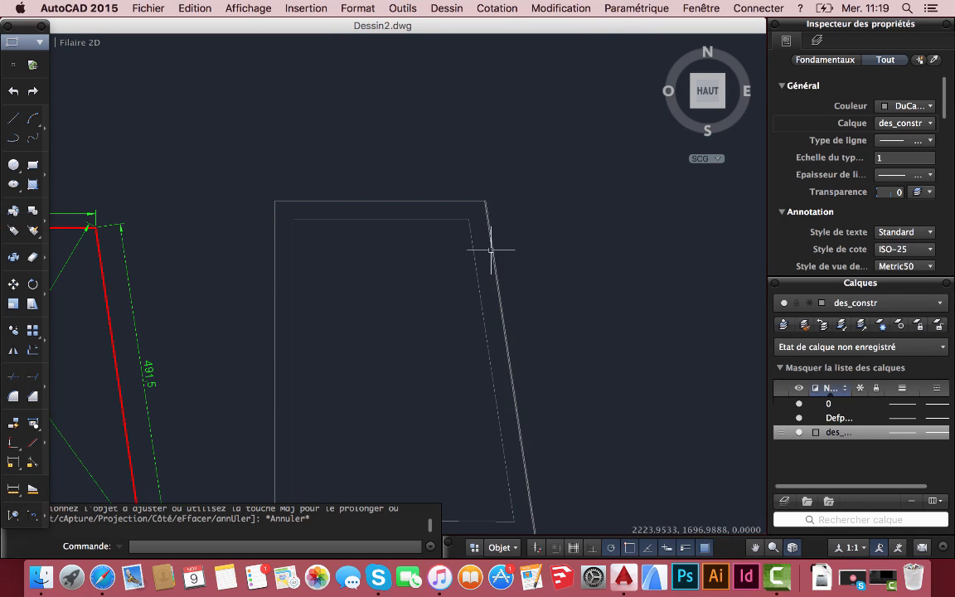
left_click(18, 121)
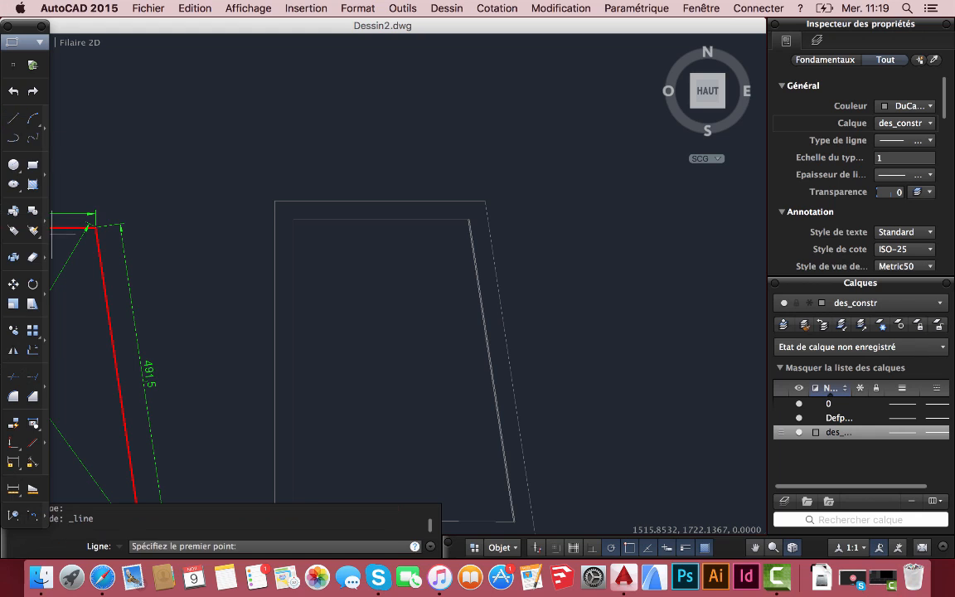
scroll(463, 248, "up", 4)
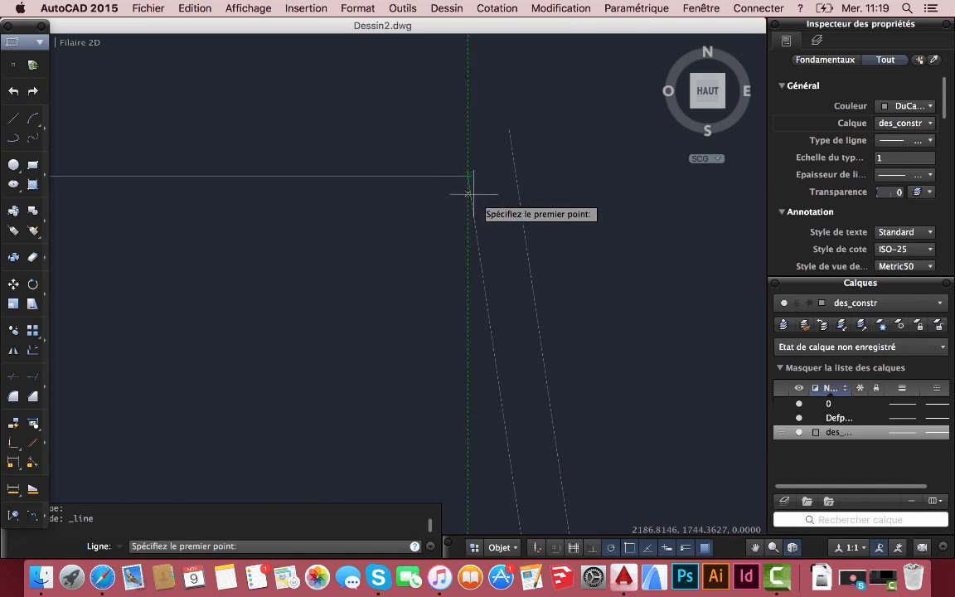
left_click(467, 176)
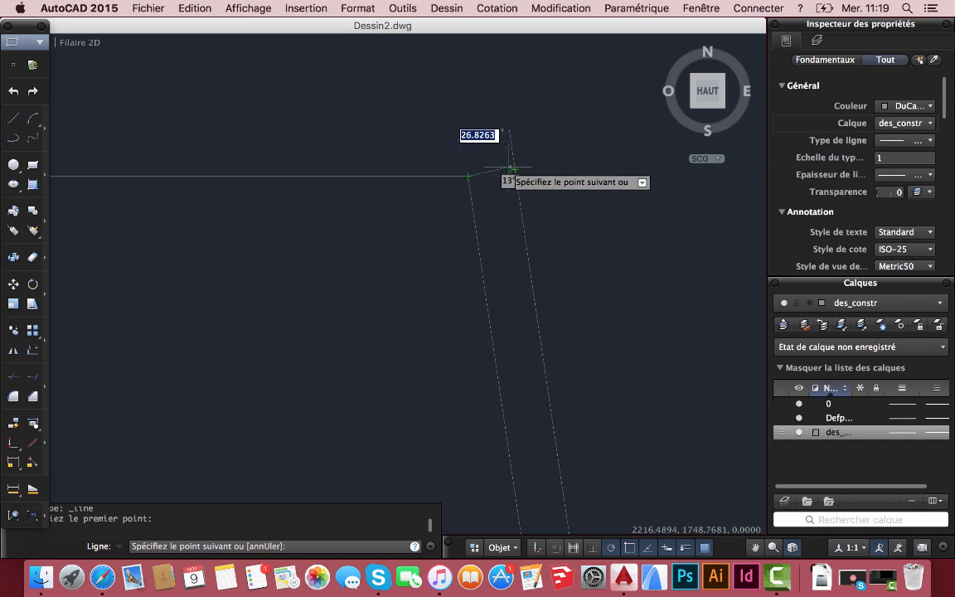
scroll(514, 171, "up", 4)
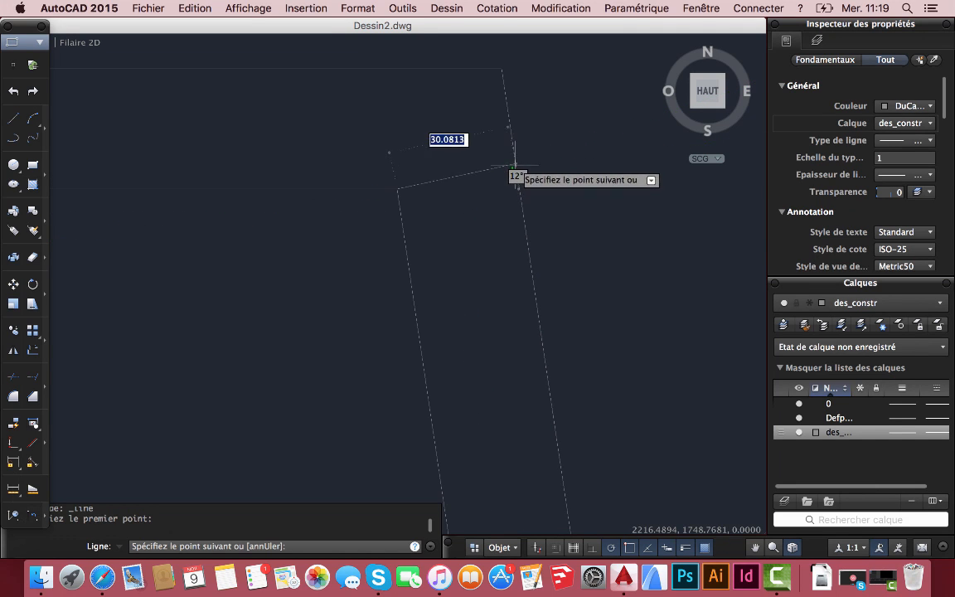
left_click(514, 171)
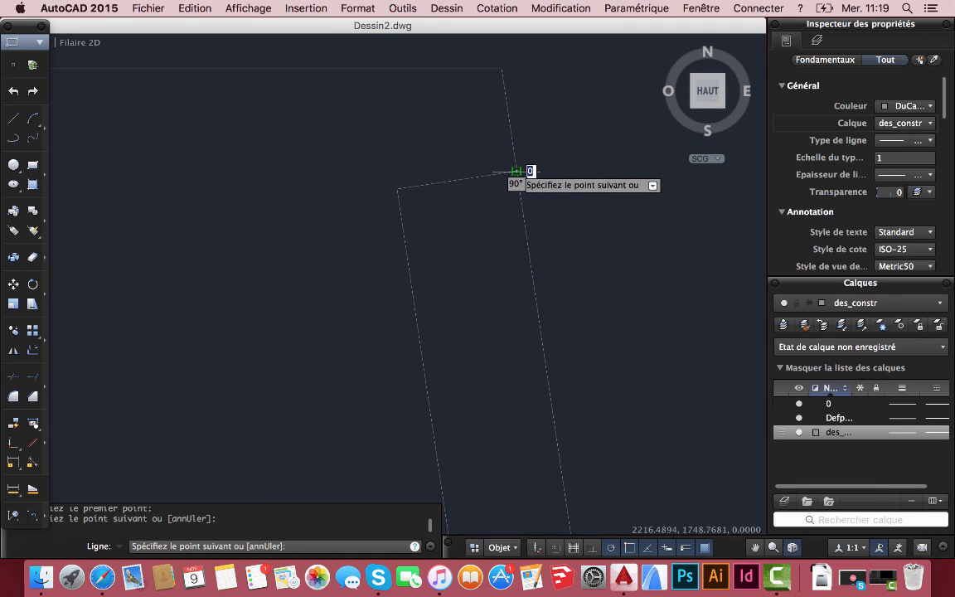
key("Escape")
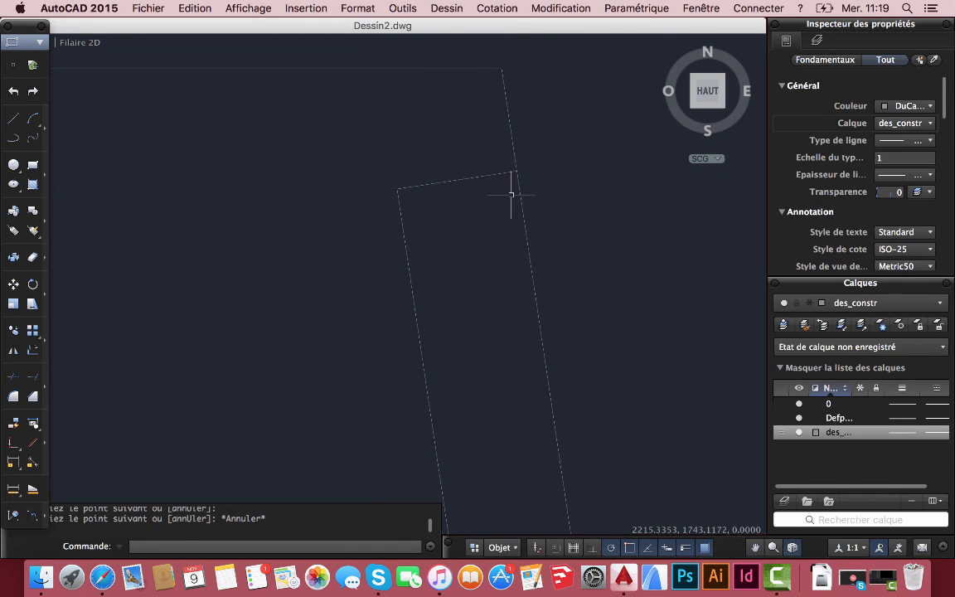
Step: Offset the short perpendicular line 200 downward between the two right-hand lines
scroll(507, 197, "down", 4)
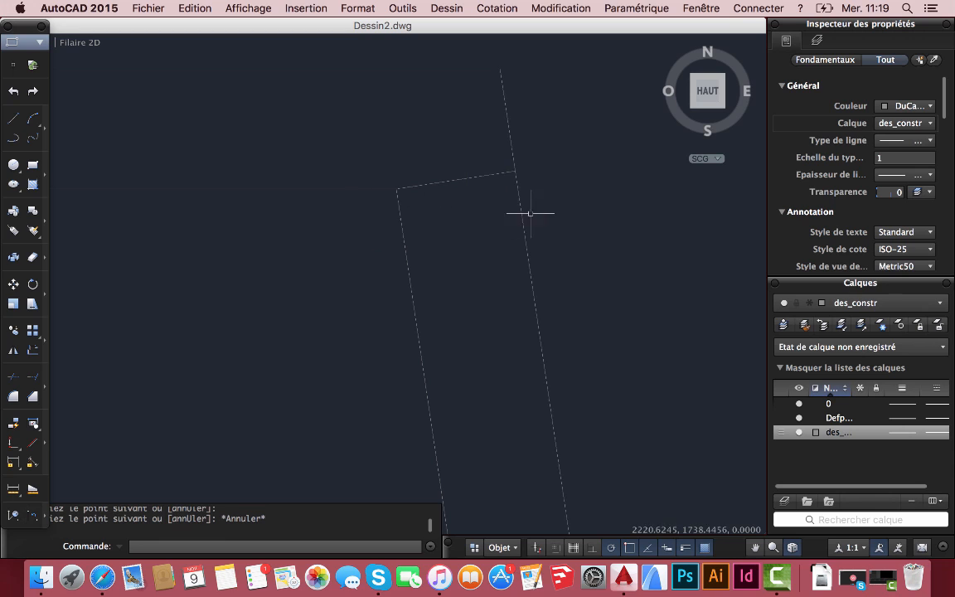
scroll(419, 282, "down", 3)
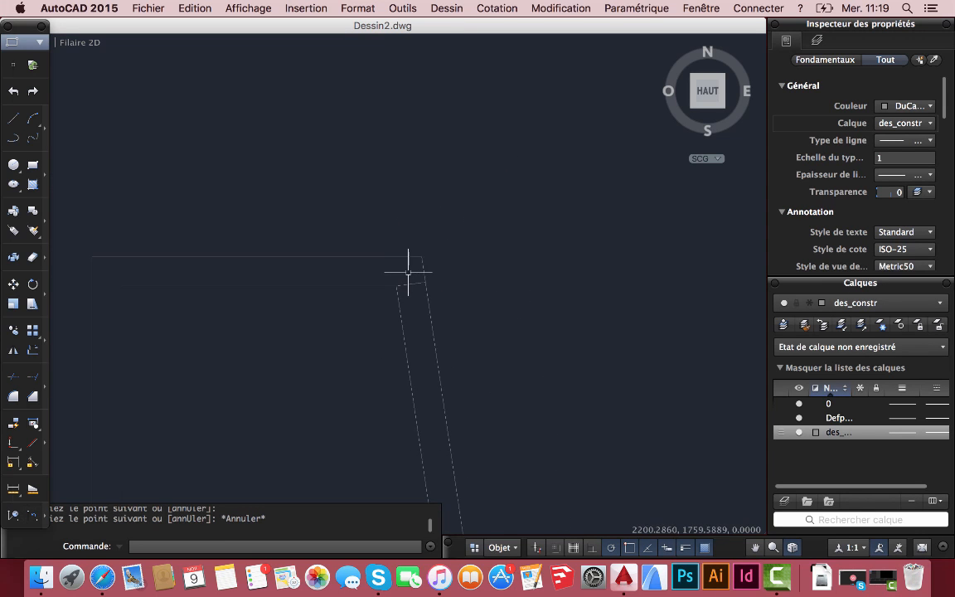
scroll(597, 184, "down", 5)
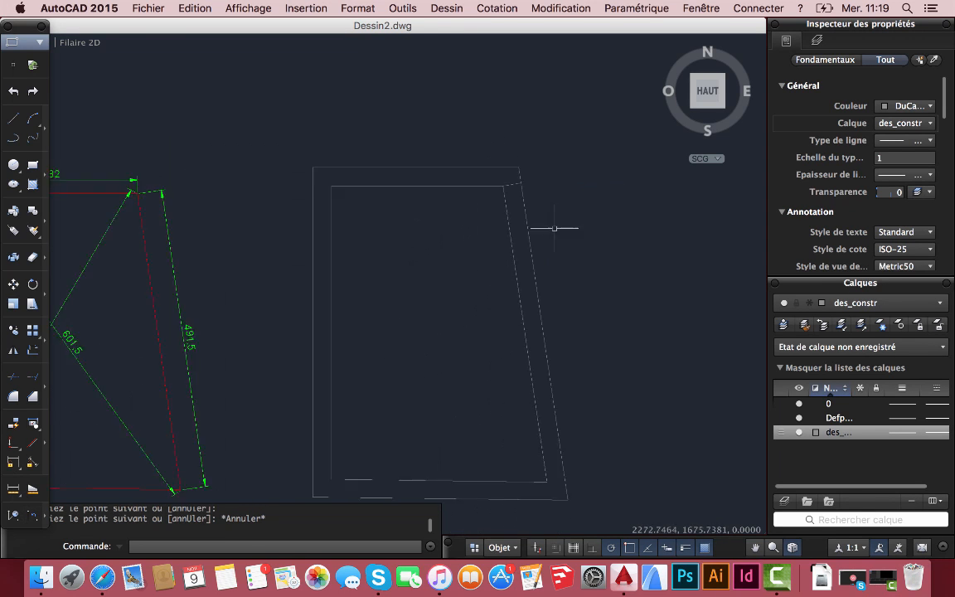
scroll(572, 211, "up", 4)
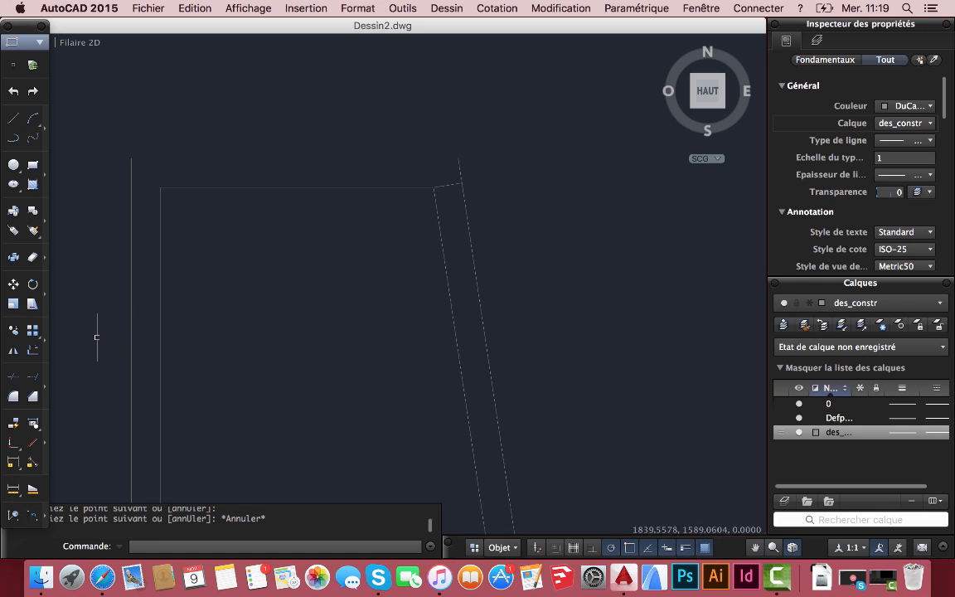
left_click(33, 351)
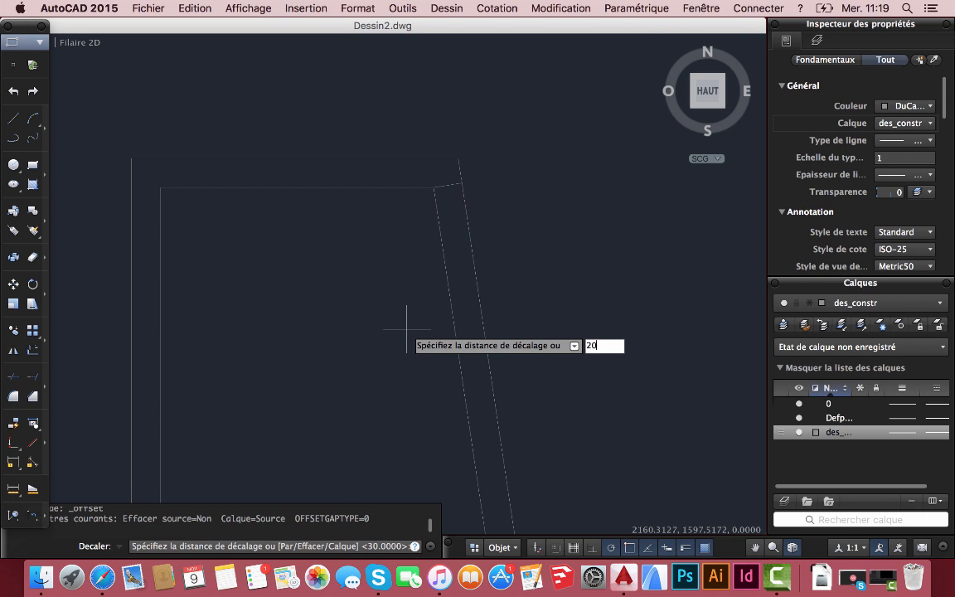
key("Return")
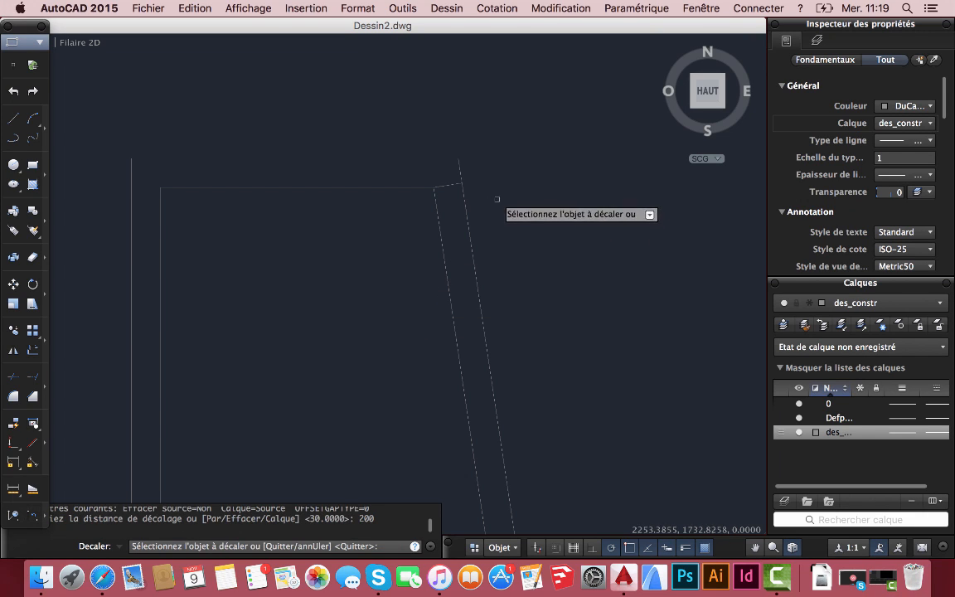
left_click(449, 183)
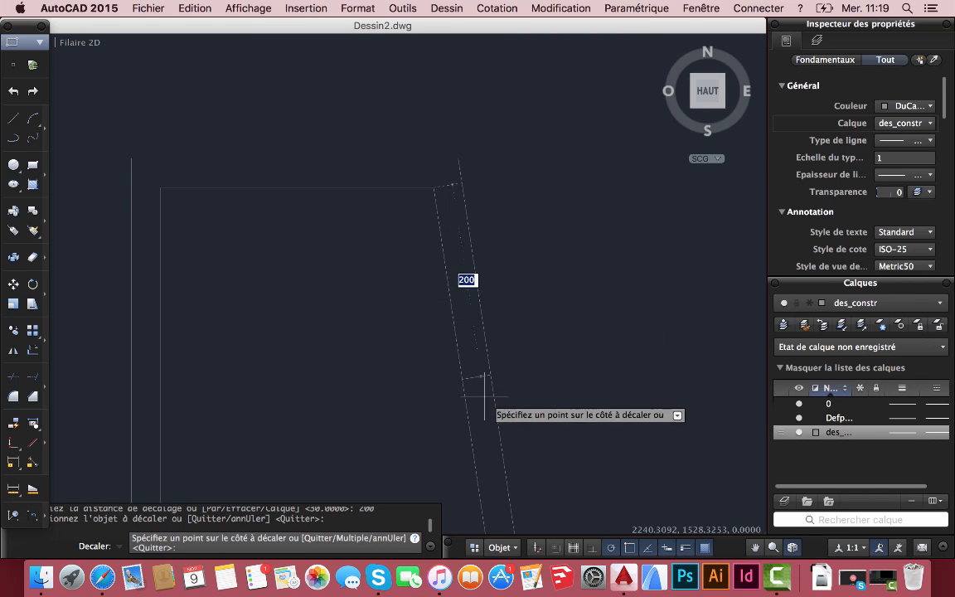
left_click(518, 413)
scroll(525, 412, "down", 5)
scroll(472, 434, "up", 5)
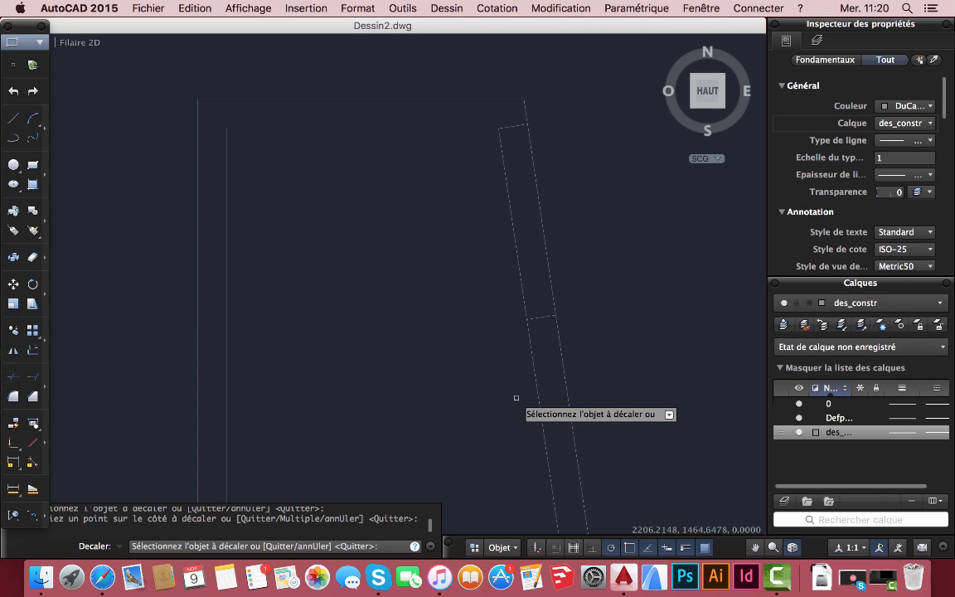
key("Return")
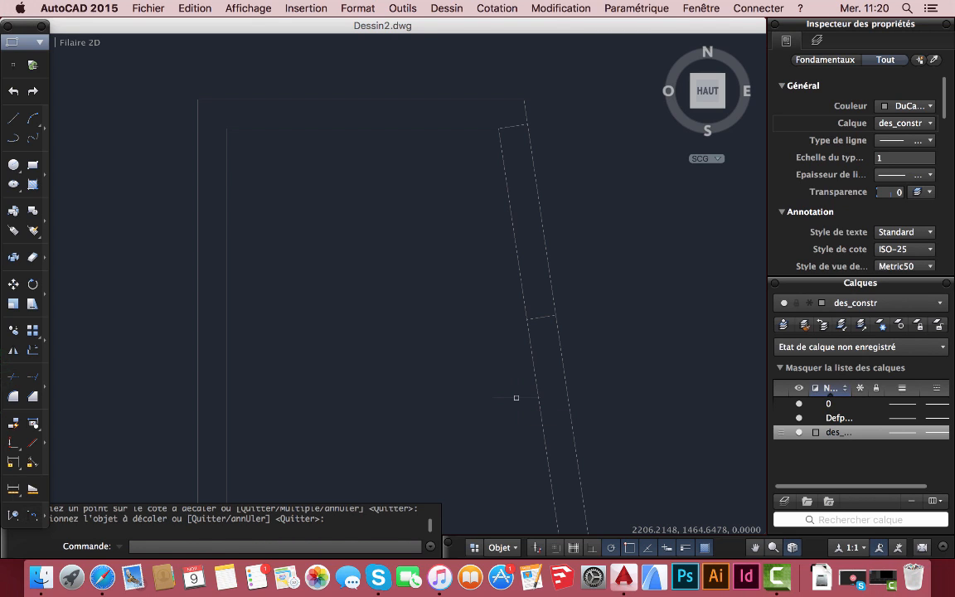
Step: Offset the lower cross line 90 further down between the two right-hand lines
key("Return")
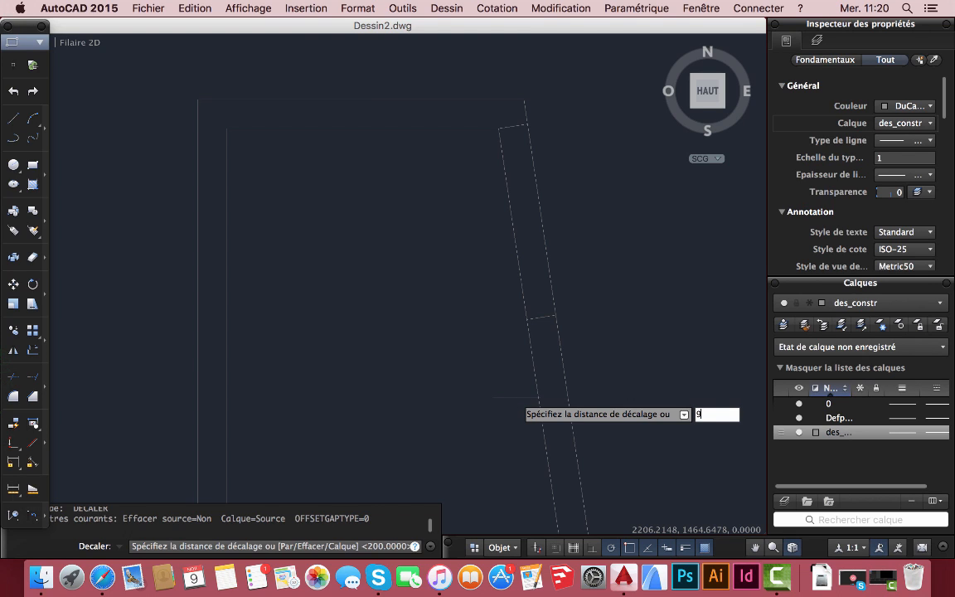
key("Return")
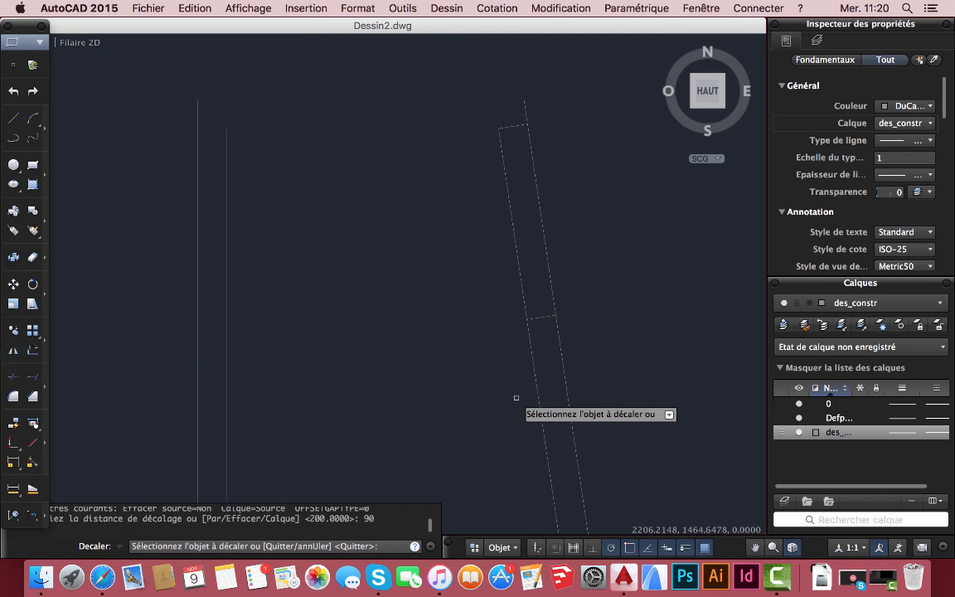
left_click(540, 317)
left_click(574, 479)
scroll(456, 364, "down", 5)
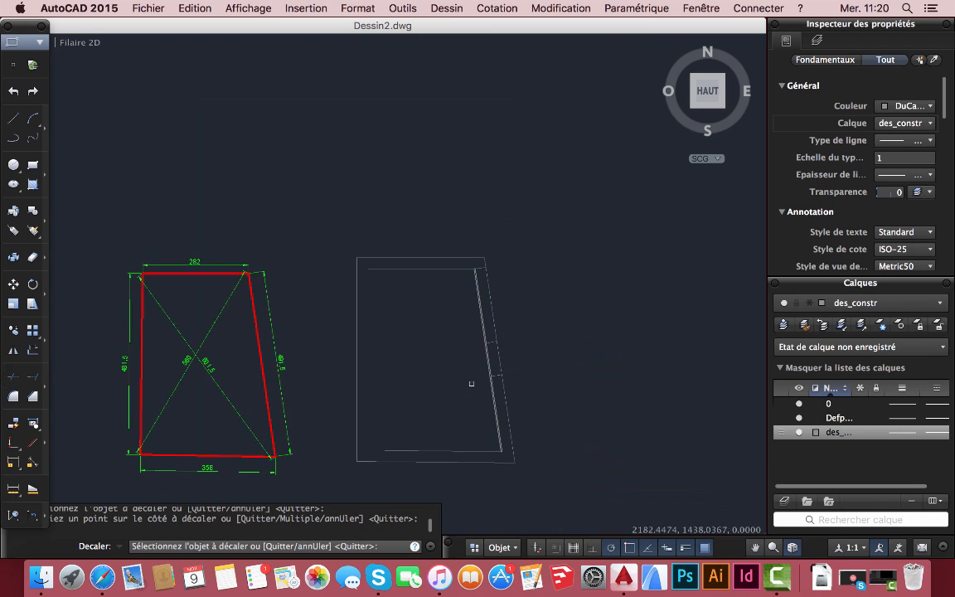
scroll(466, 453, "up", 3)
scroll(470, 445, "up", 2)
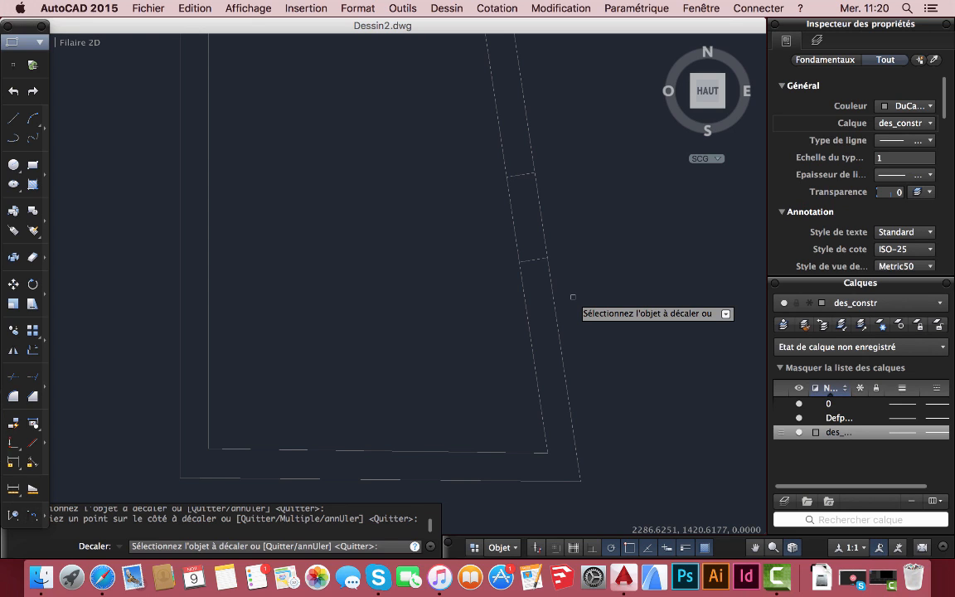
key("Return")
Step: Set the distance for a new offset to 50
key("Return")
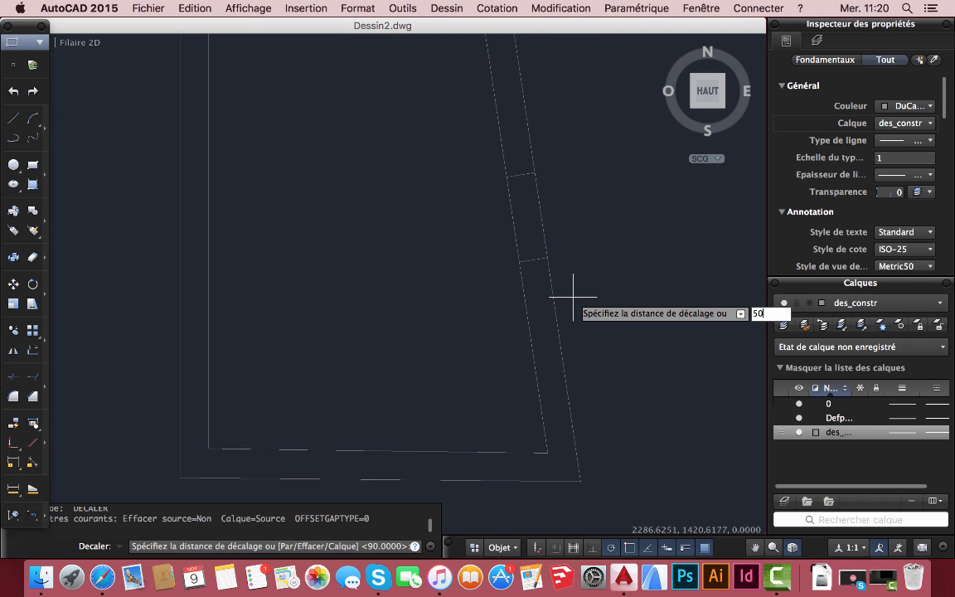
type("50")
key("Return")
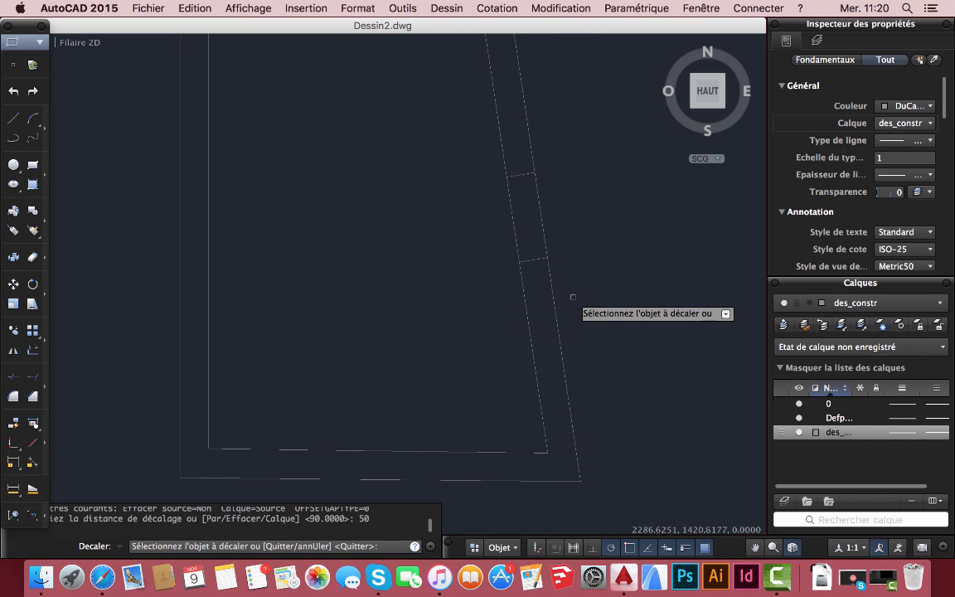
left_click(534, 259)
left_click(548, 279)
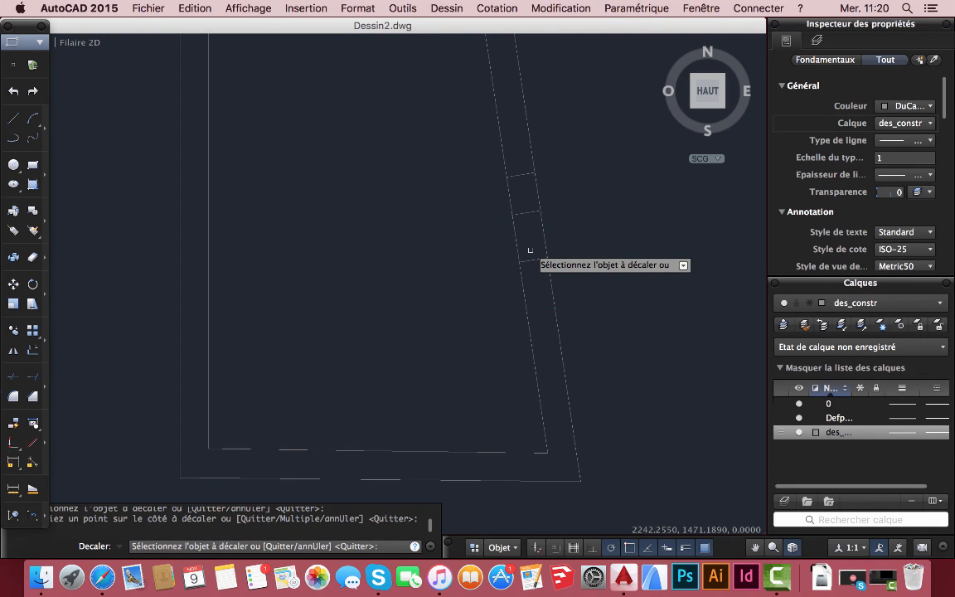
type("U")
key("Return")
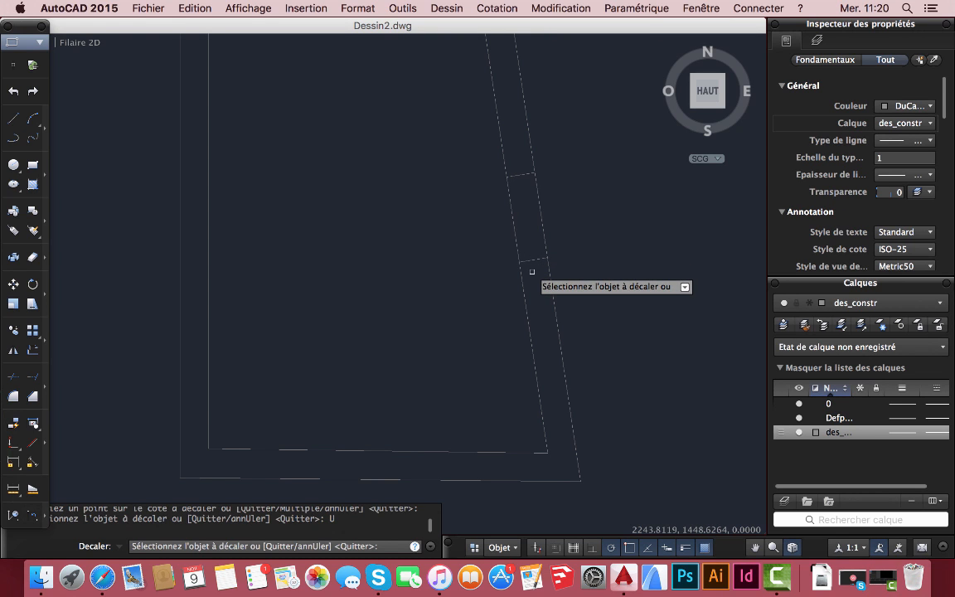
Step: Offset the lowest cross line downward by the 50 distance, between the two right-hand lines
left_click(536, 258)
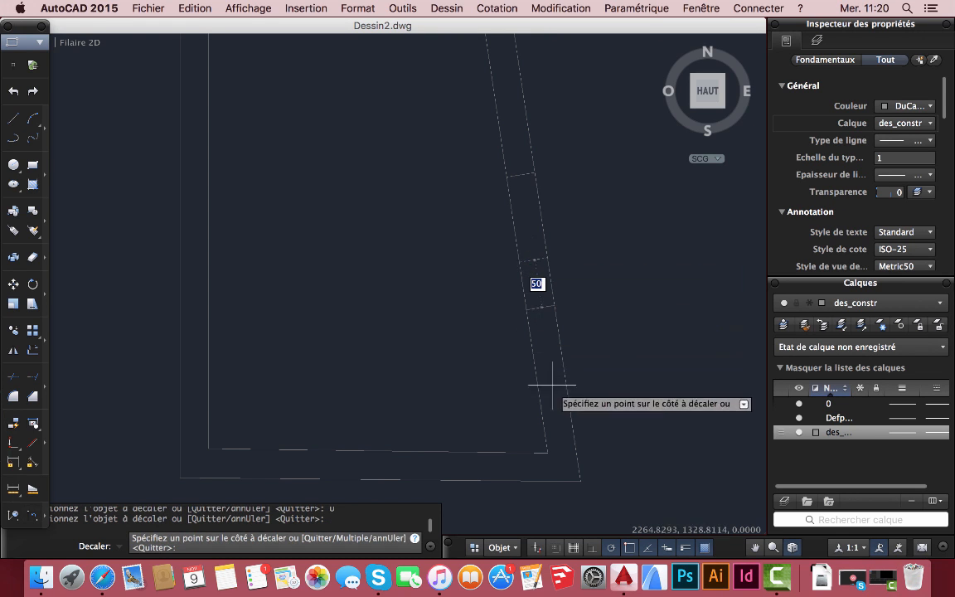
left_click(571, 403)
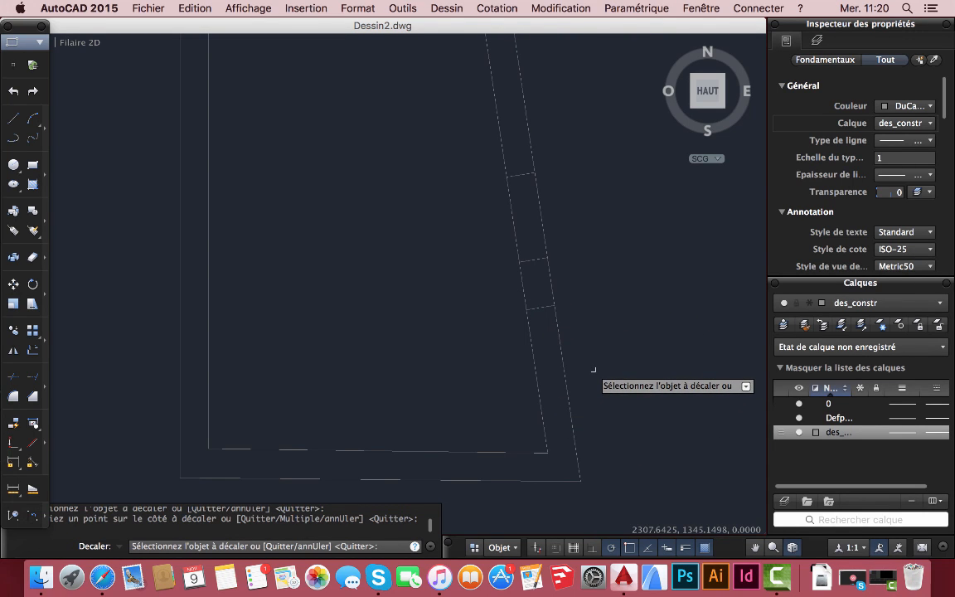
key("Return")
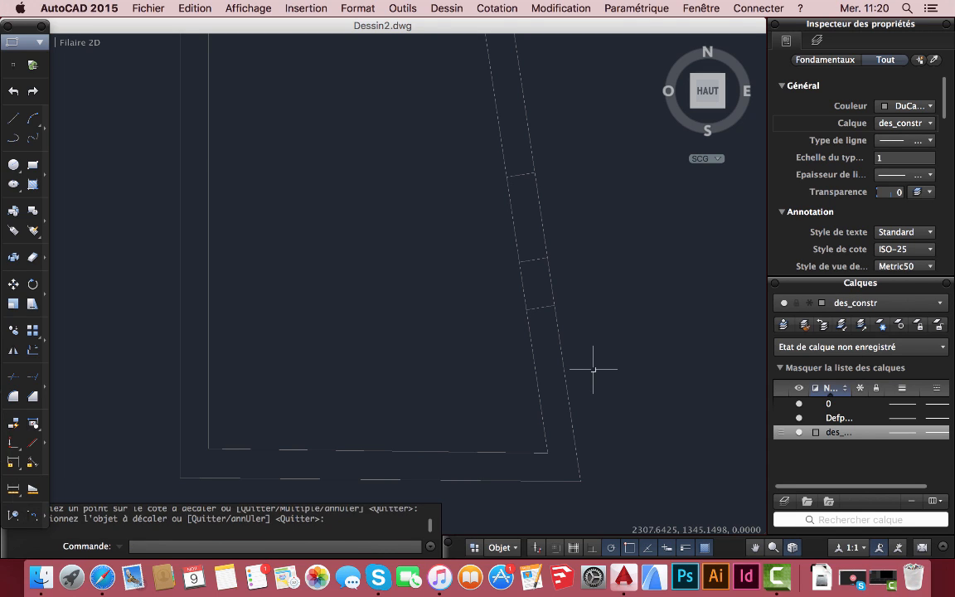
Step: Offset the lowest cross line 100 downward between the two right-hand lines
key("Return")
type("1")
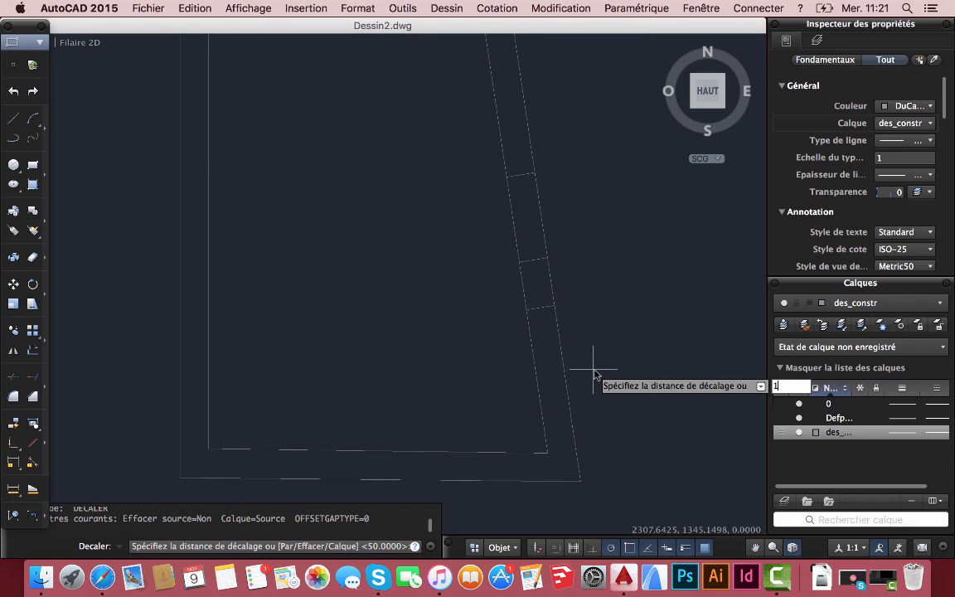
type("00")
key("Return")
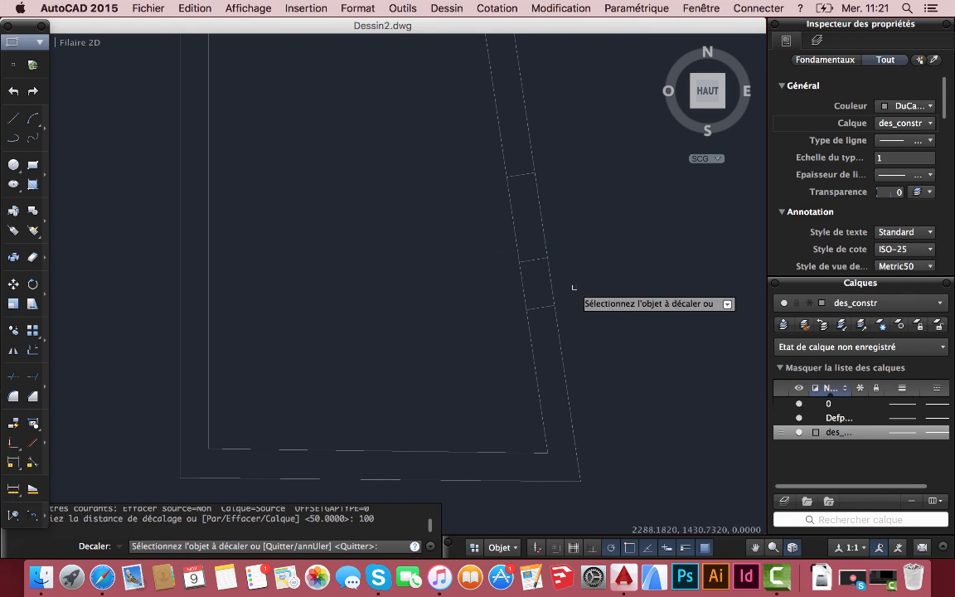
left_click(540, 308)
left_click(590, 410)
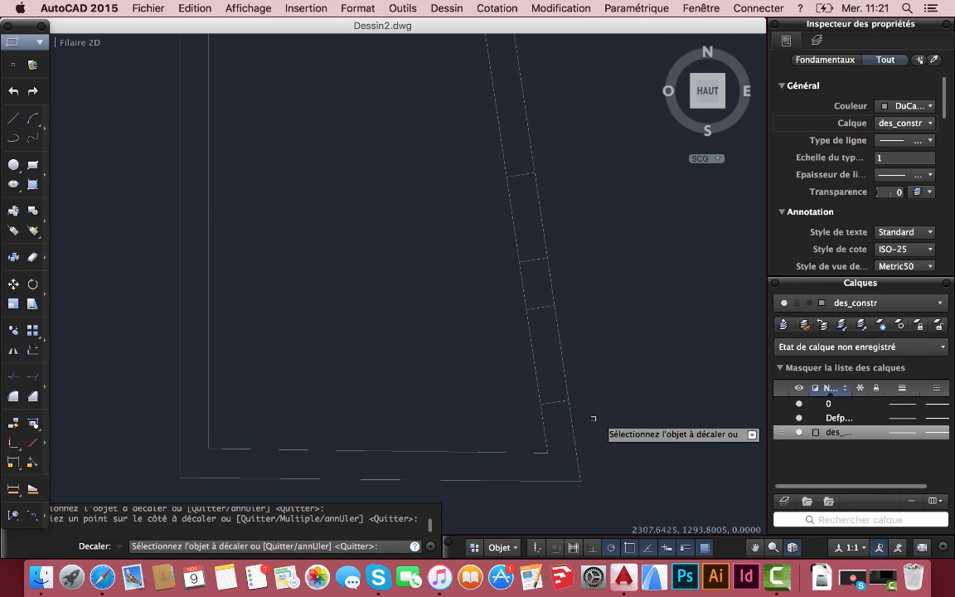
Step: End the offset command and delete the uppermost cross line at the inner corner of the right strip
scroll(620, 362, "down", 3)
scroll(621, 373, "up", 5)
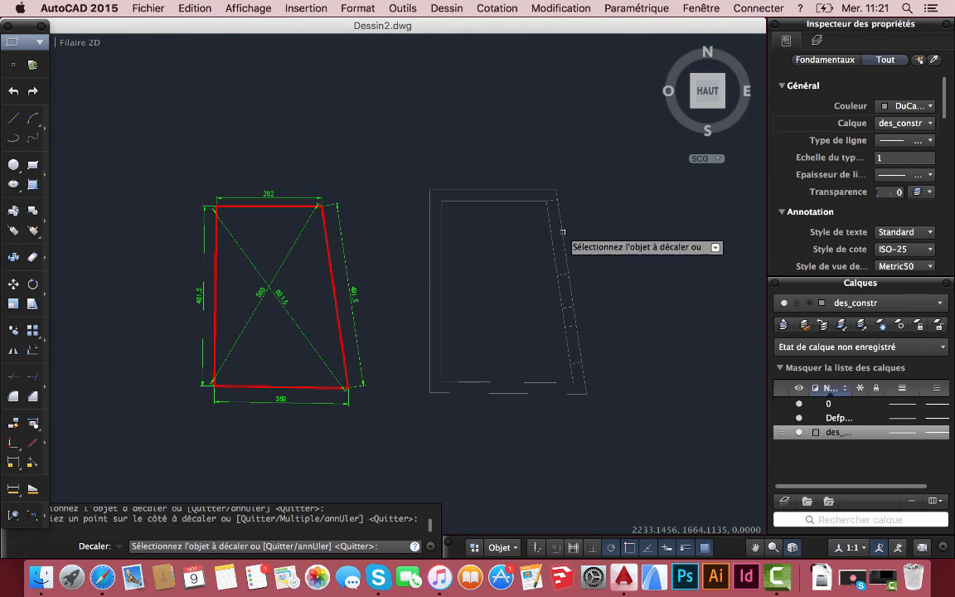
scroll(605, 406, "up", 3)
scroll(548, 426, "down", 3)
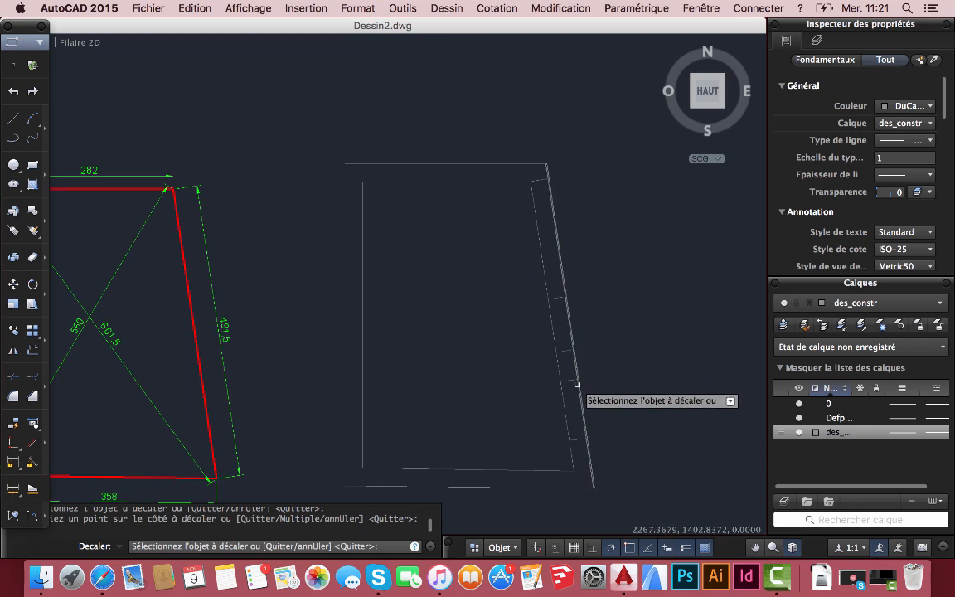
scroll(572, 372, "up", 5)
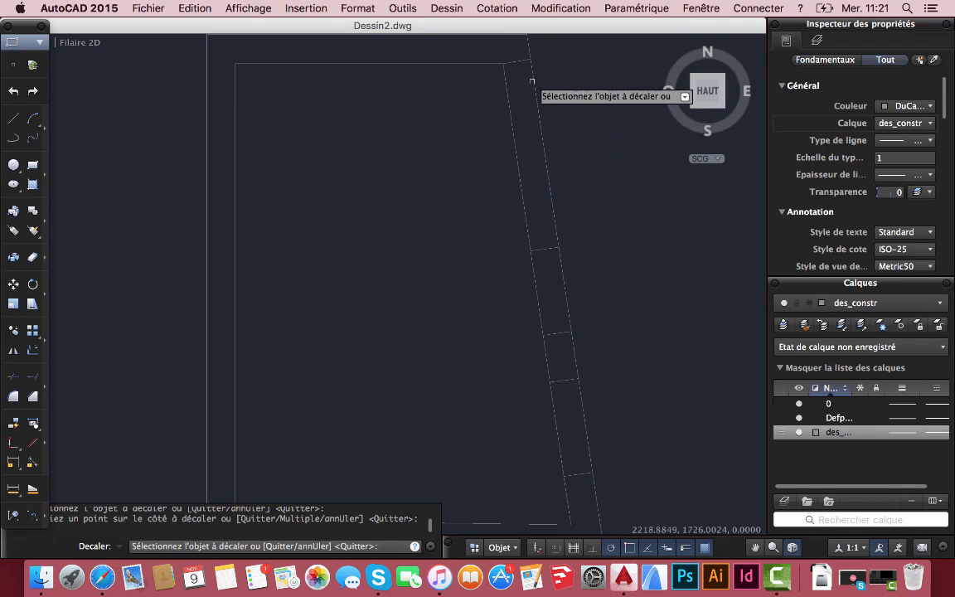
key("Escape")
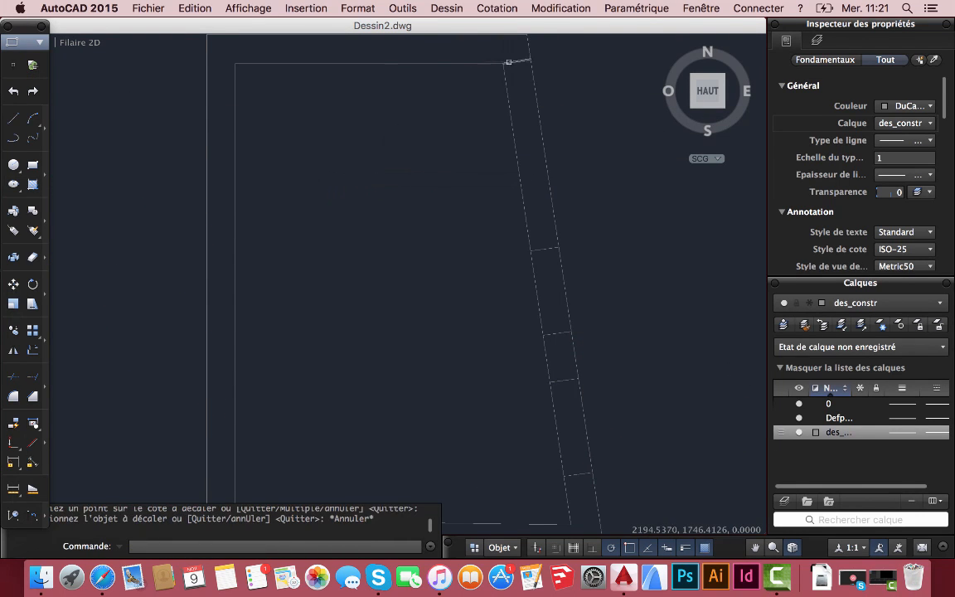
left_click(519, 60)
key("Delete")
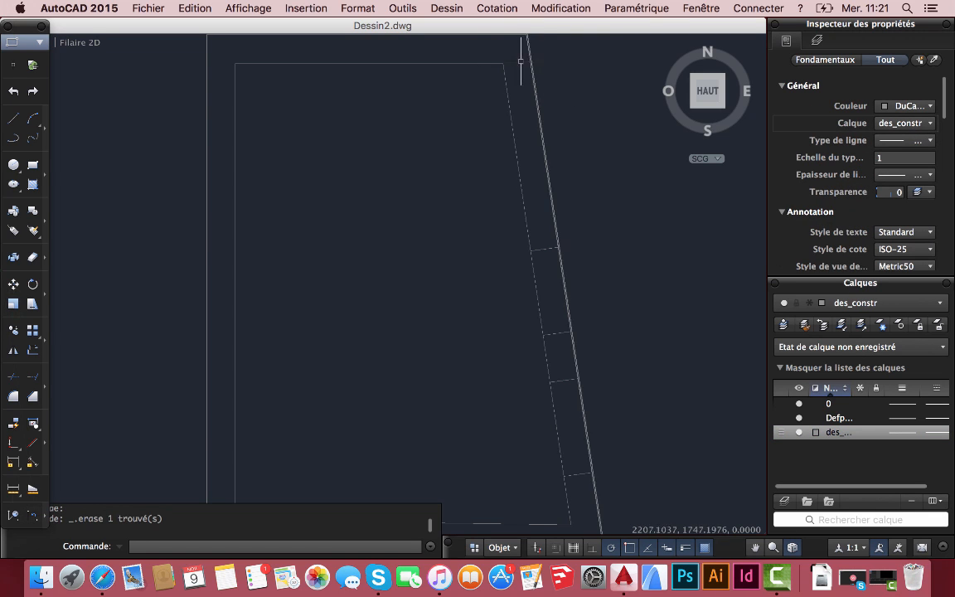
Step: Trim both right-hand wall lines between the first and second cross lines and between the third and fourth, using the cross lines as edges
scroll(547, 249, "down", 8)
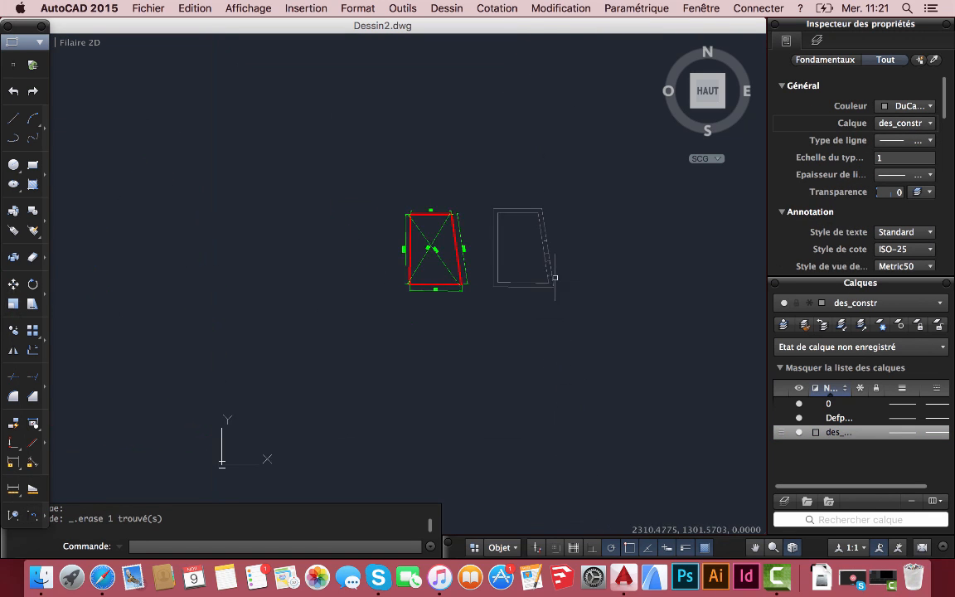
scroll(543, 217, "up", 7)
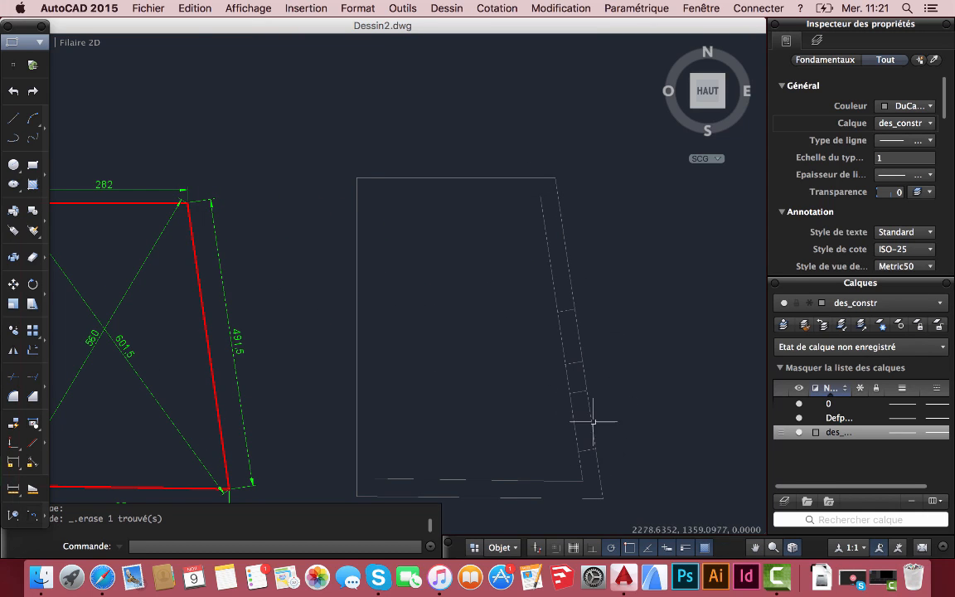
scroll(592, 363, "down", 6)
scroll(618, 451, "up", 6)
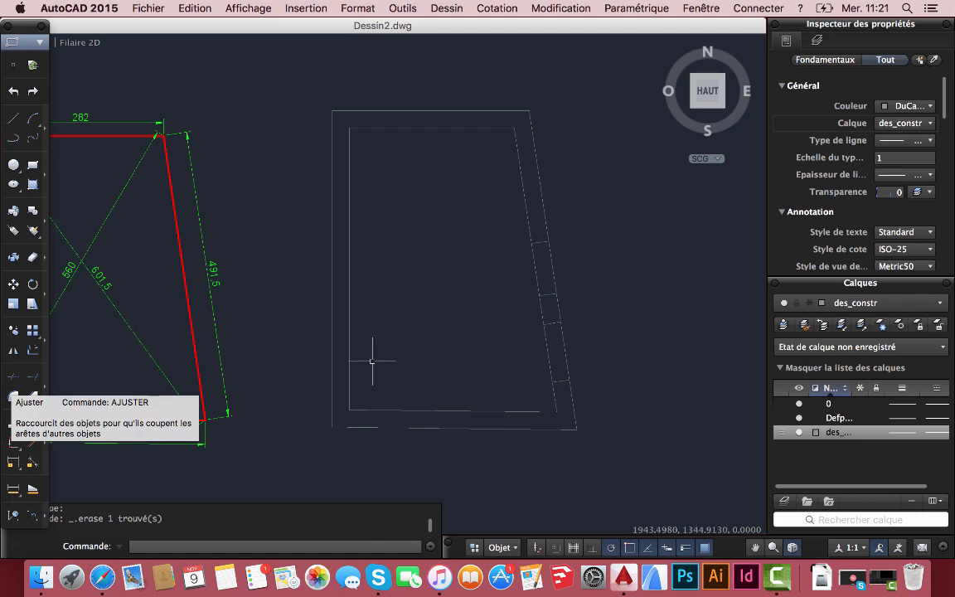
scroll(574, 322, "up", 6)
scroll(574, 321, "down", 7)
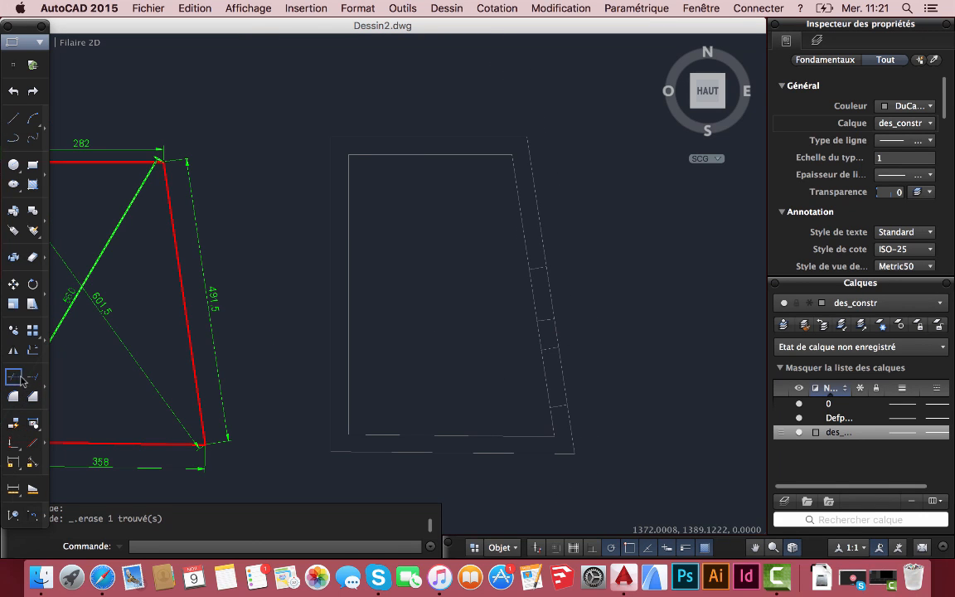
left_click(13, 378)
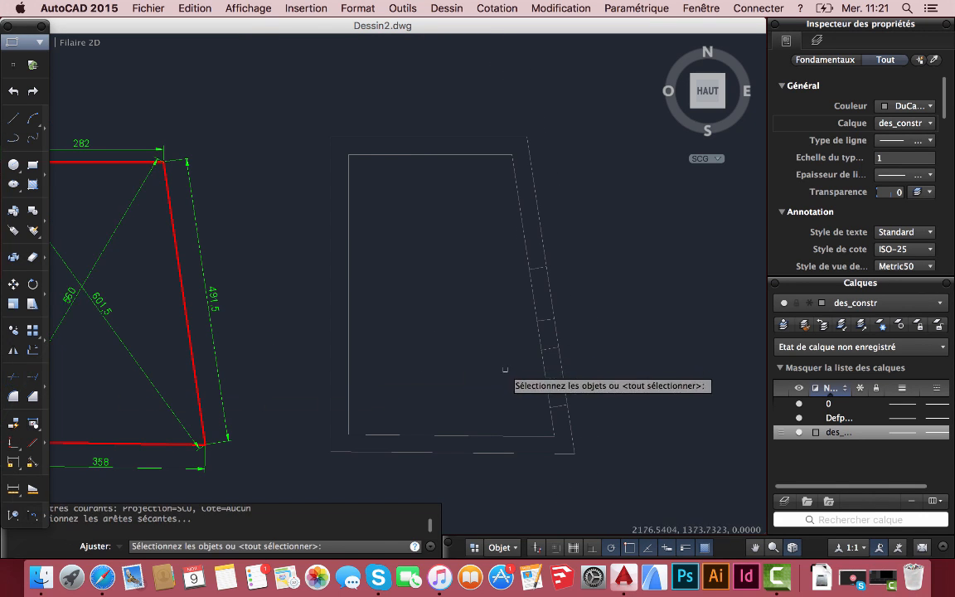
left_click(589, 407)
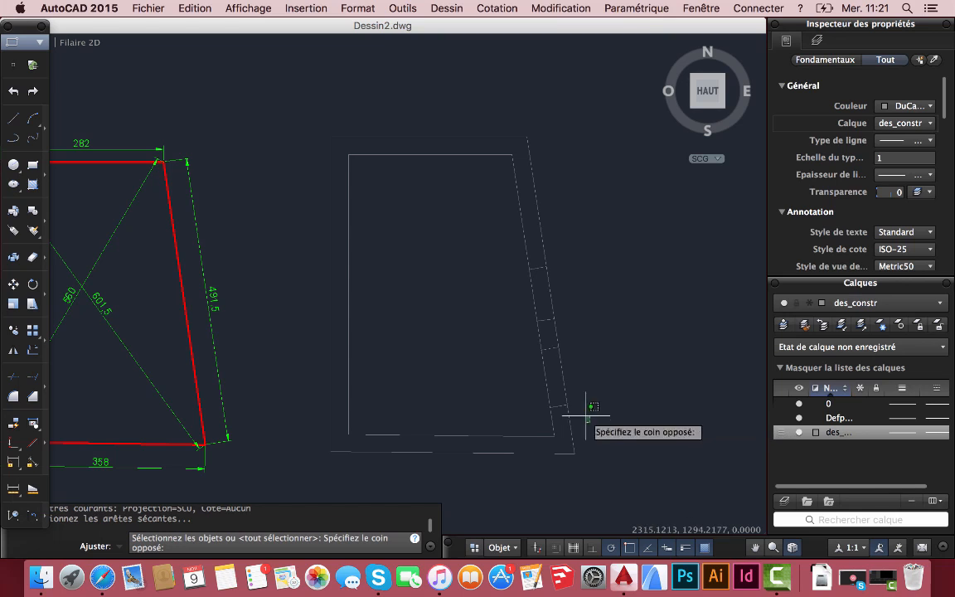
left_click(488, 272)
key("Return")
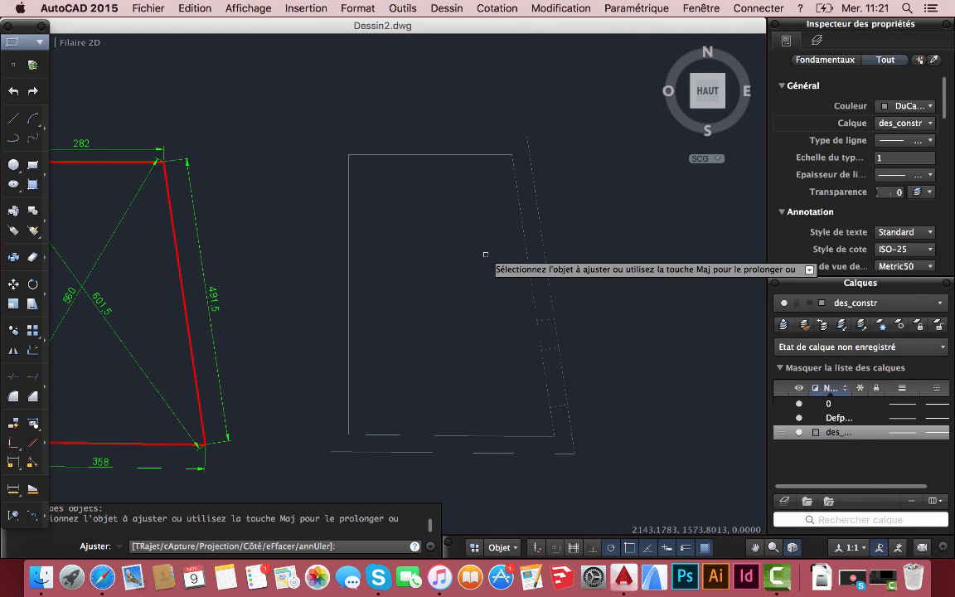
left_click(531, 296)
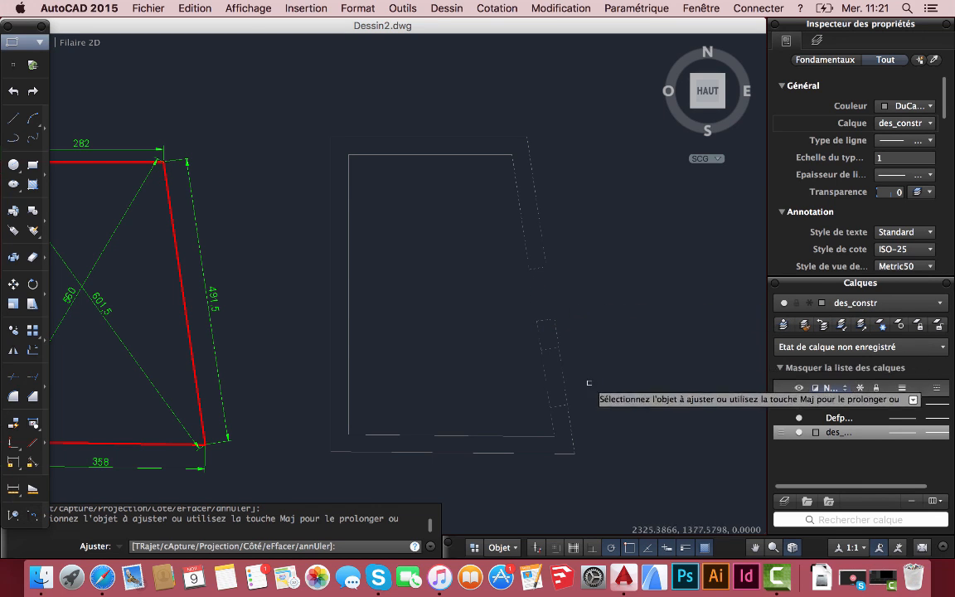
left_click(546, 385)
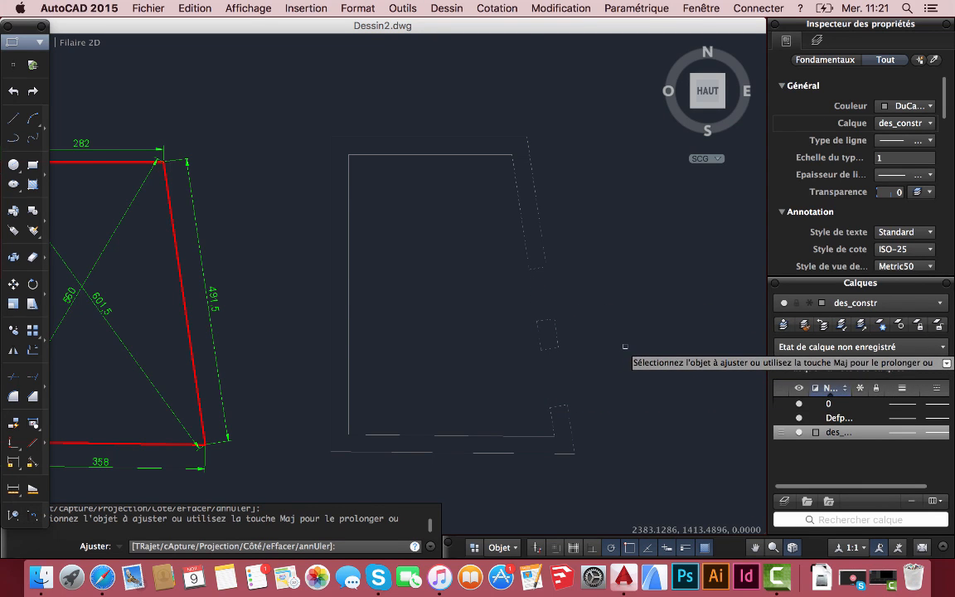
key("Escape")
Step: Create a new layer named MURS COUPE
scroll(602, 393, "down", 3)
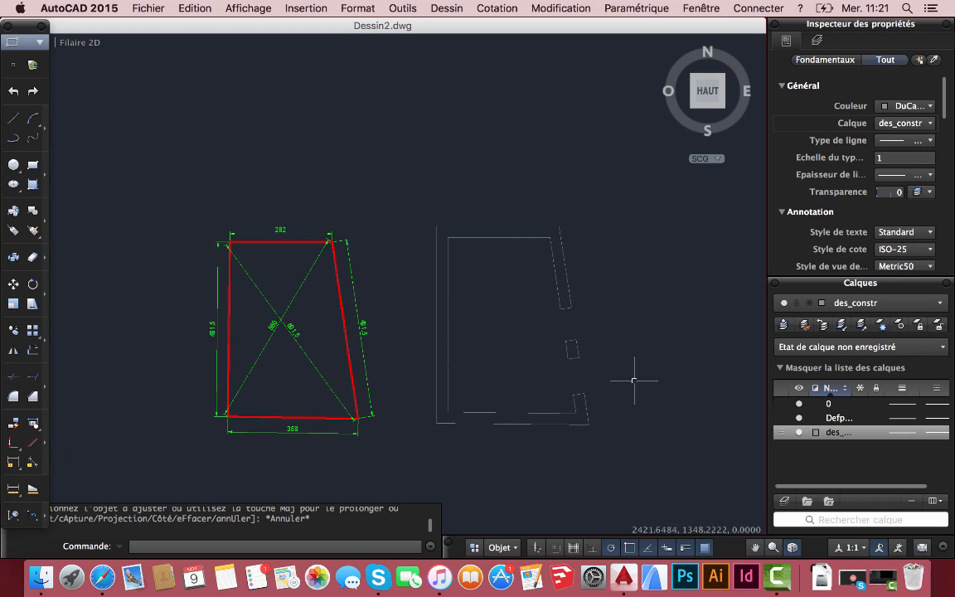
scroll(633, 382, "up", 1)
mouse_move(633, 381)
middle_mouse_down()
mouse_move(507, 205)
mouse_move(525, 239)
middle_mouse_up()
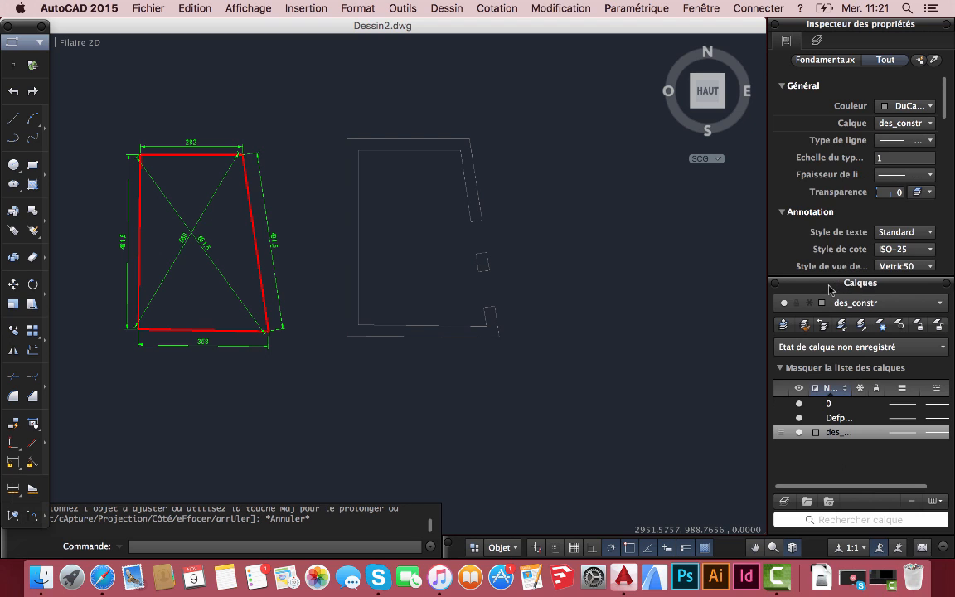
left_click_drag(828, 286, 614, 137)
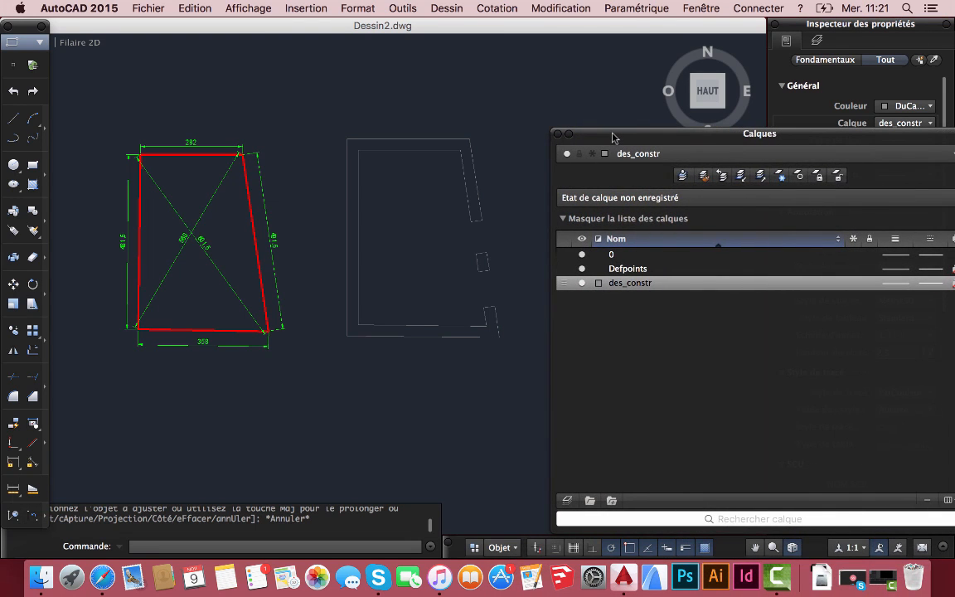
left_click(567, 500)
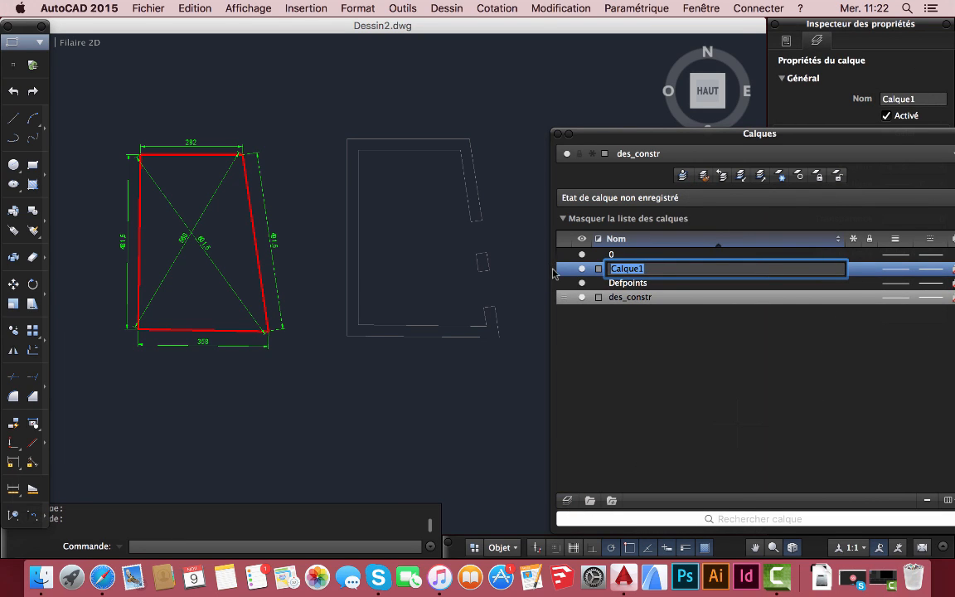
type("MURS")
left_click_drag(655, 132, 690, 191)
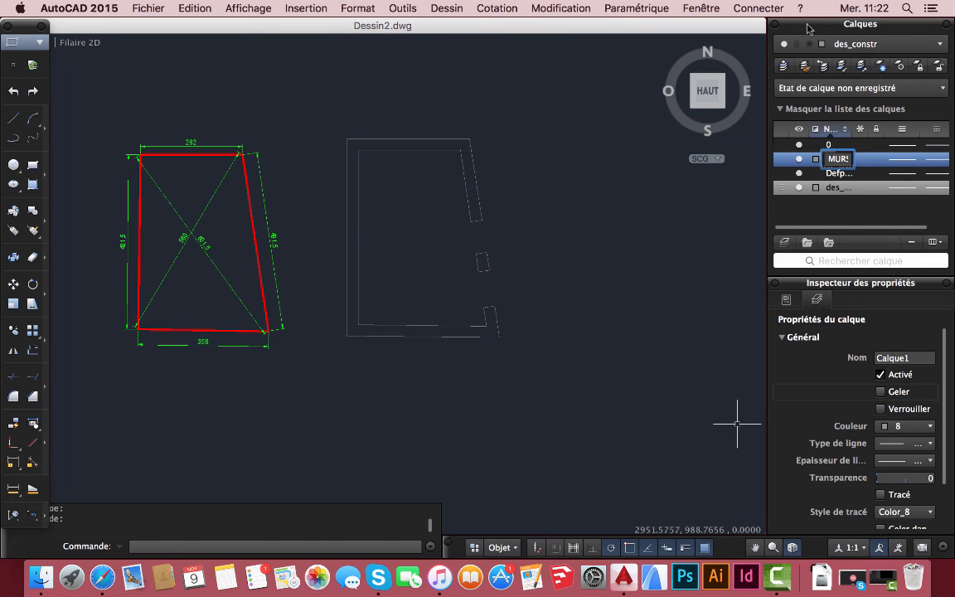
left_click_drag(806, 31, 771, 64)
mouse_move(826, 31)
left_mouse_down()
mouse_move(324, 301)
mouse_move(425, 262)
mouse_move(828, 273)
mouse_move(738, 262)
mouse_move(238, 384)
mouse_move(299, 394)
mouse_move(292, 340)
left_mouse_up()
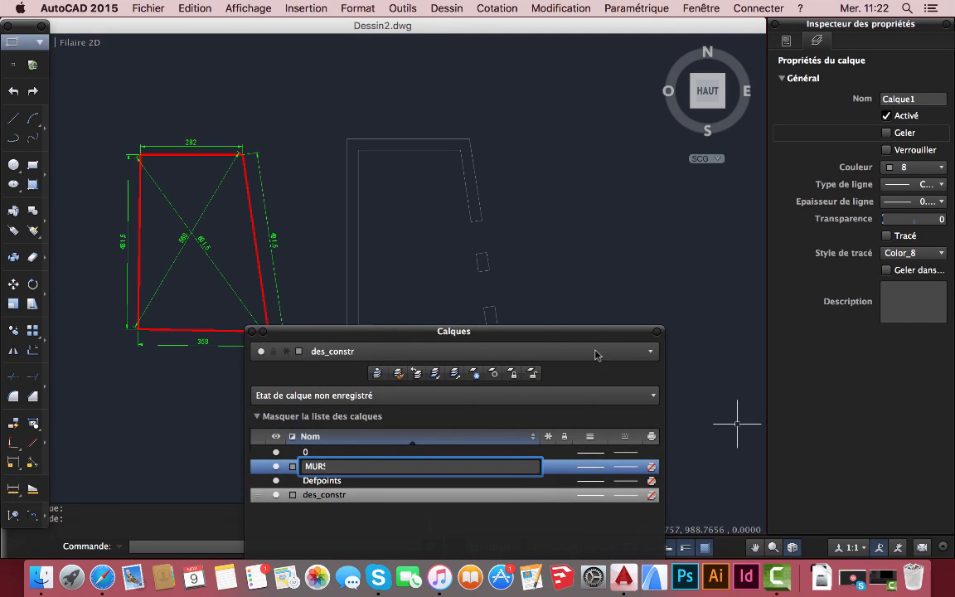
left_click_drag(569, 334, 580, 193)
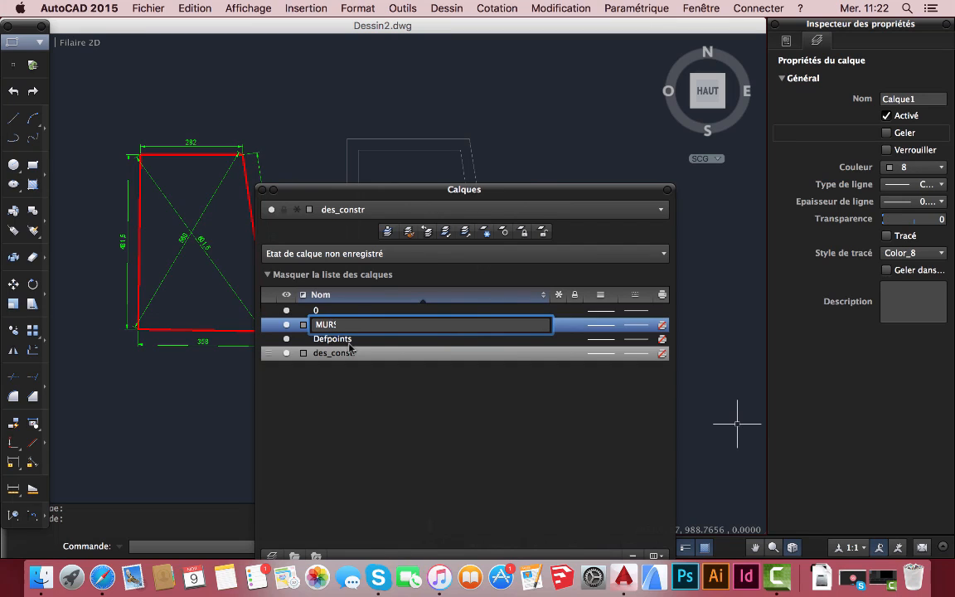
type("S COUPE")
key("Return")
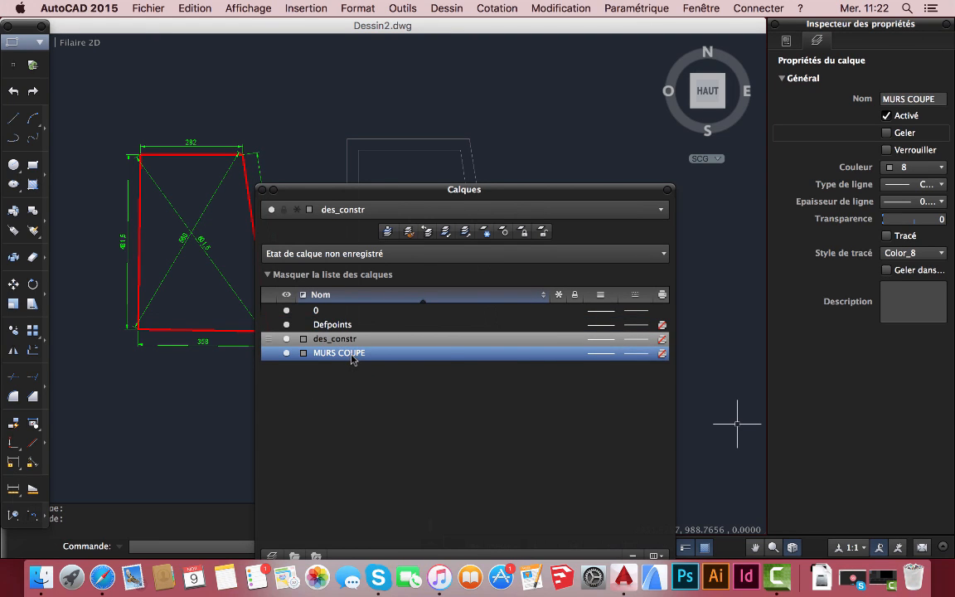
Step: Set the MURS COUPE layer's lineweight to 0.50 mm and make the layer plottable
left_click(603, 353)
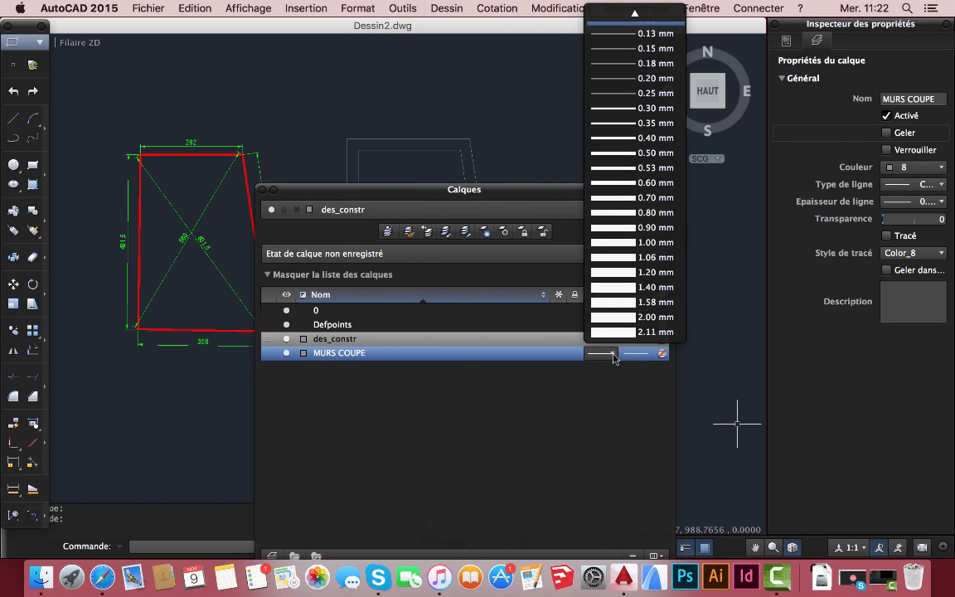
left_click(619, 154)
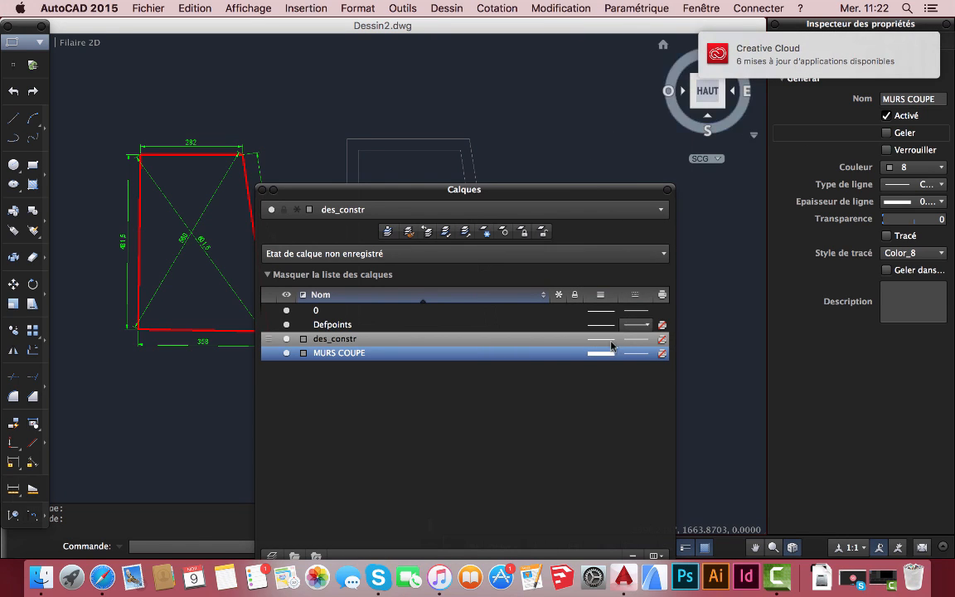
left_click(662, 354)
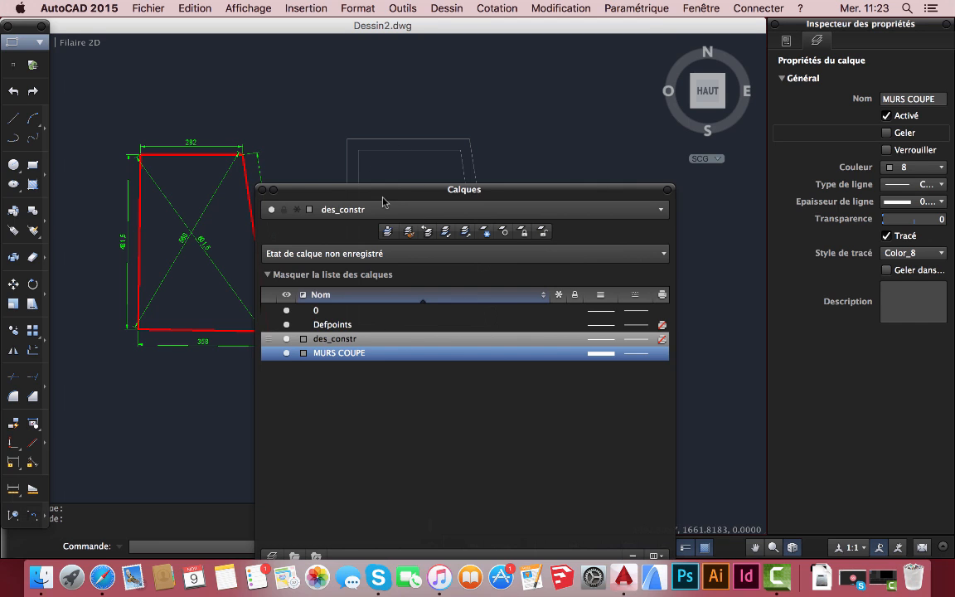
Step: Create a new layer named HACHURES and try to assign it a thin lineweight
left_click_drag(387, 193, 619, 147)
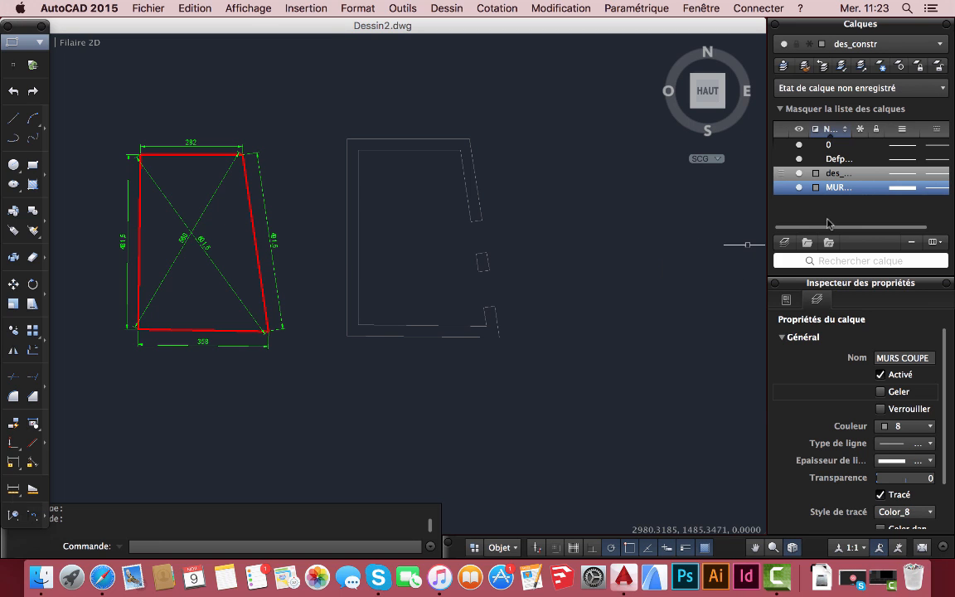
left_click_drag(819, 28, 710, 21)
left_click_drag(818, 28, 166, 180)
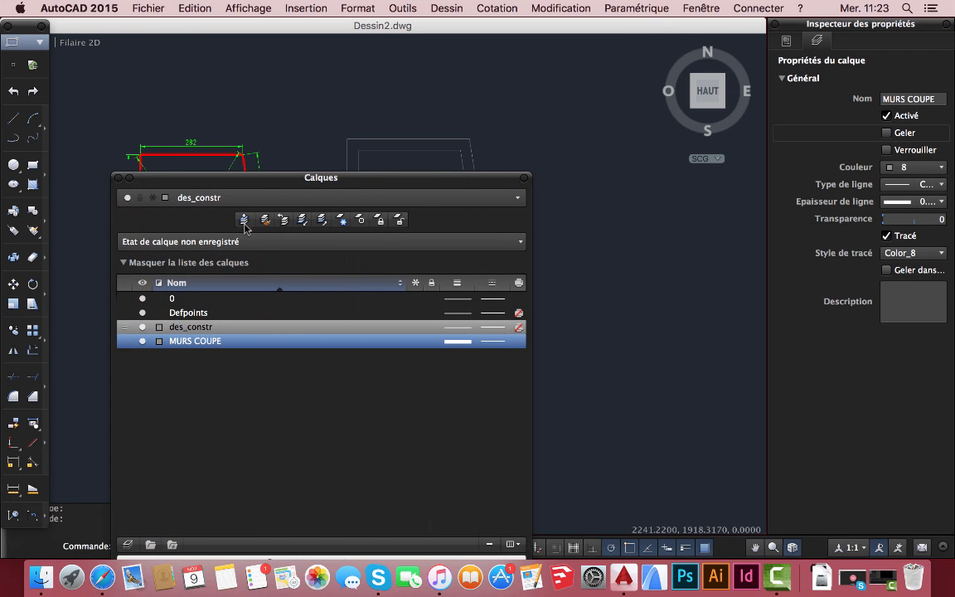
left_click(127, 545)
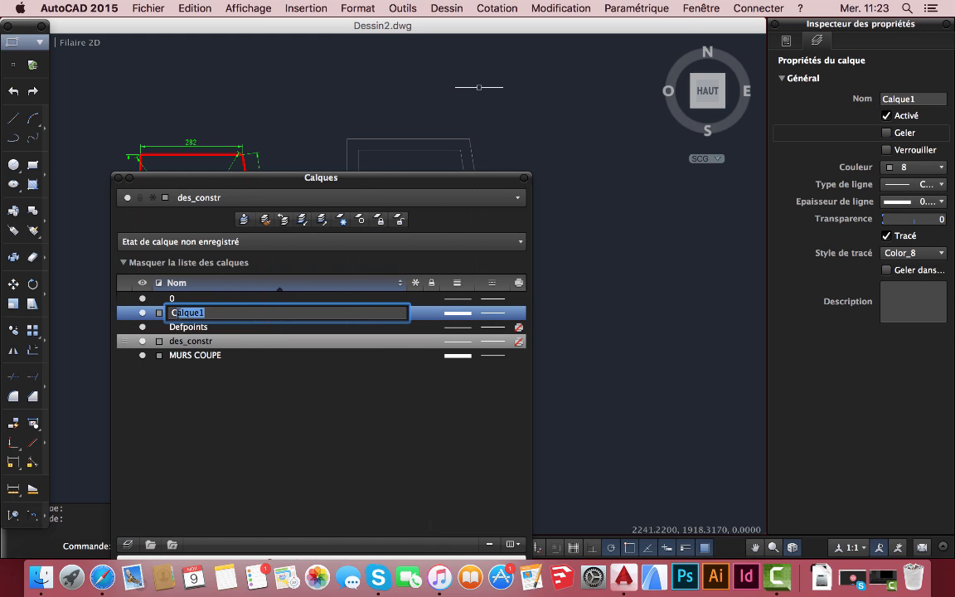
key("BackSpace")
left_click(458, 314)
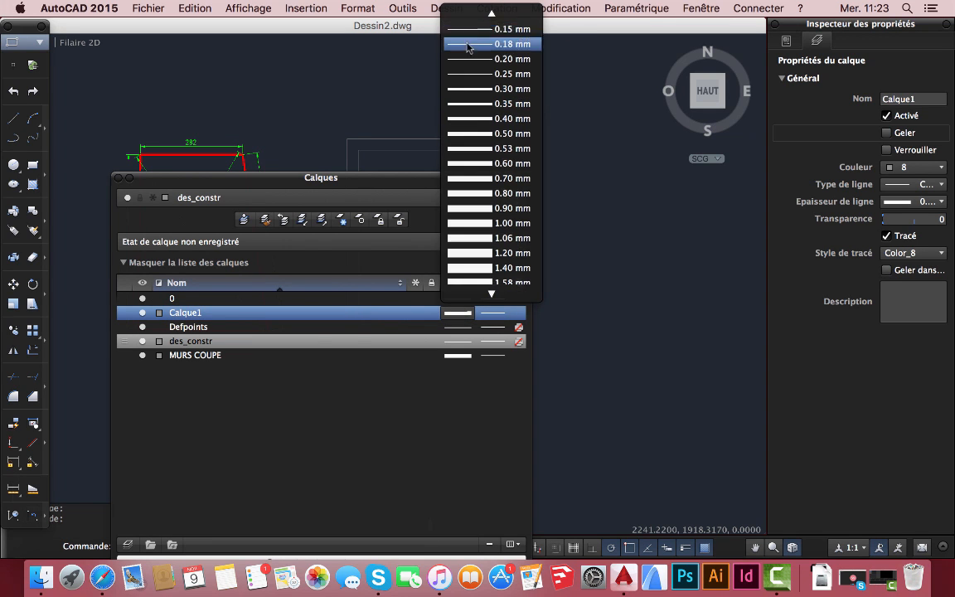
left_click(466, 31)
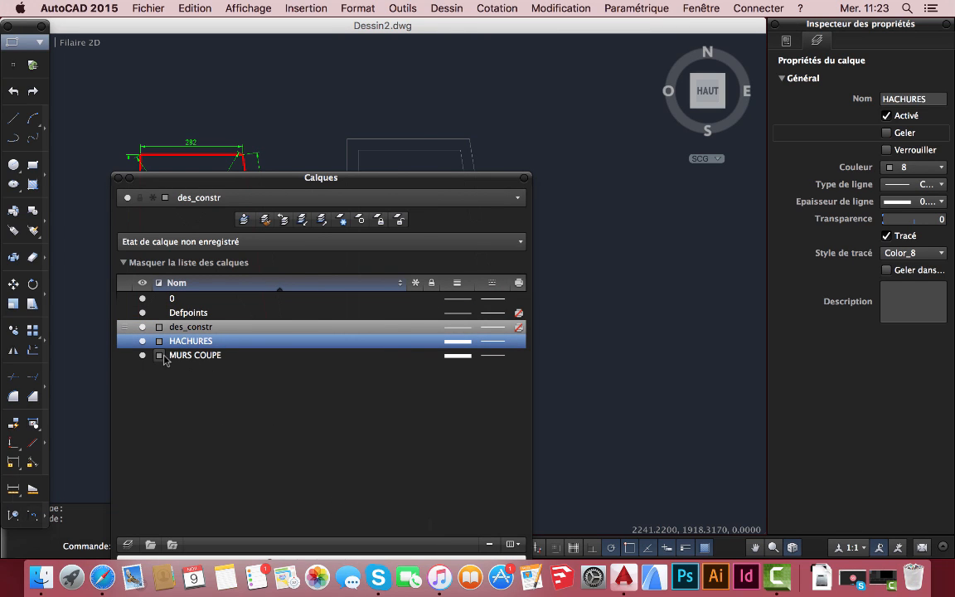
Step: Set the MURS COUPE layer's colour to white (Blanc) and dock the layer palette again
left_click(160, 355)
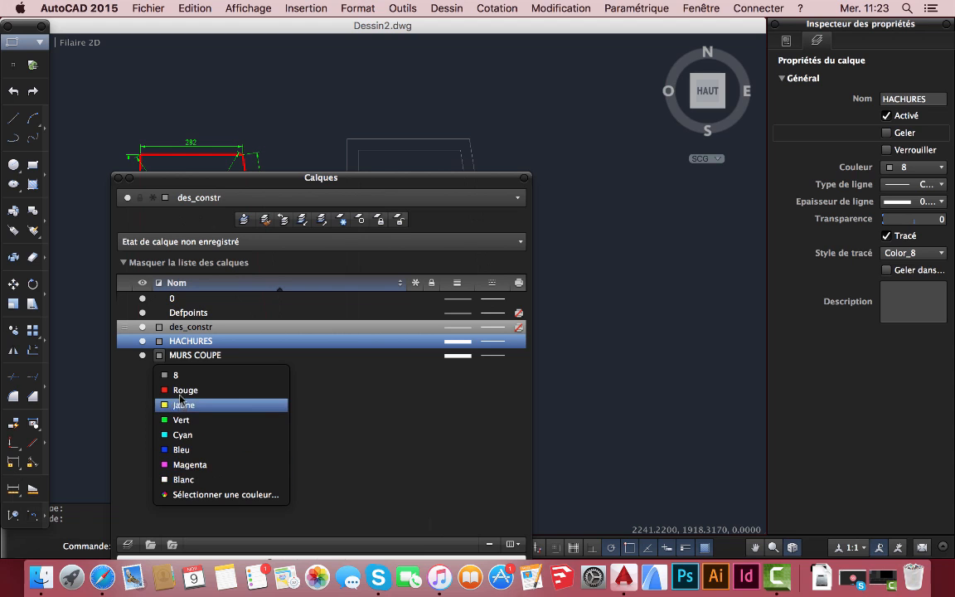
left_click(187, 480)
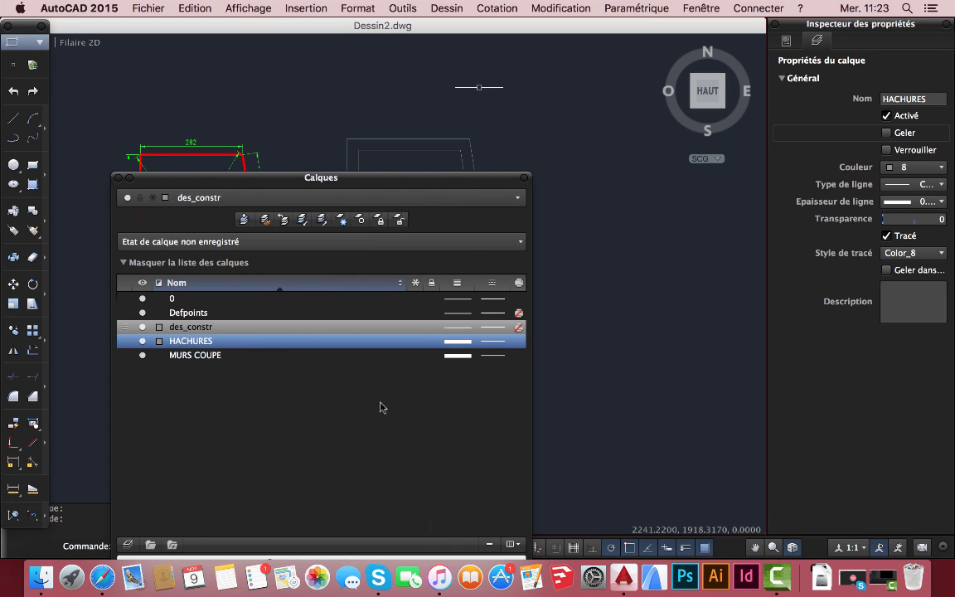
mouse_move(275, 181)
left_mouse_down()
mouse_move(668, 251)
mouse_move(580, 288)
mouse_move(166, 286)
mouse_move(166, 398)
mouse_move(200, 341)
mouse_move(227, 327)
mouse_move(240, 249)
mouse_move(858, 395)
mouse_move(825, 395)
mouse_move(835, 319)
left_mouse_up()
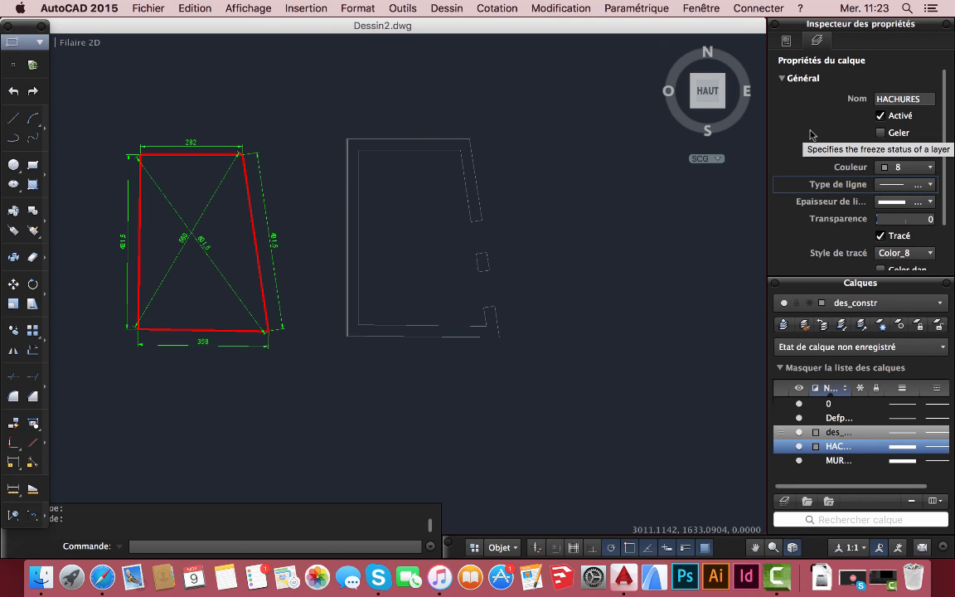
Step: Make MURS COUPE the current layer for new objects
left_click(786, 42)
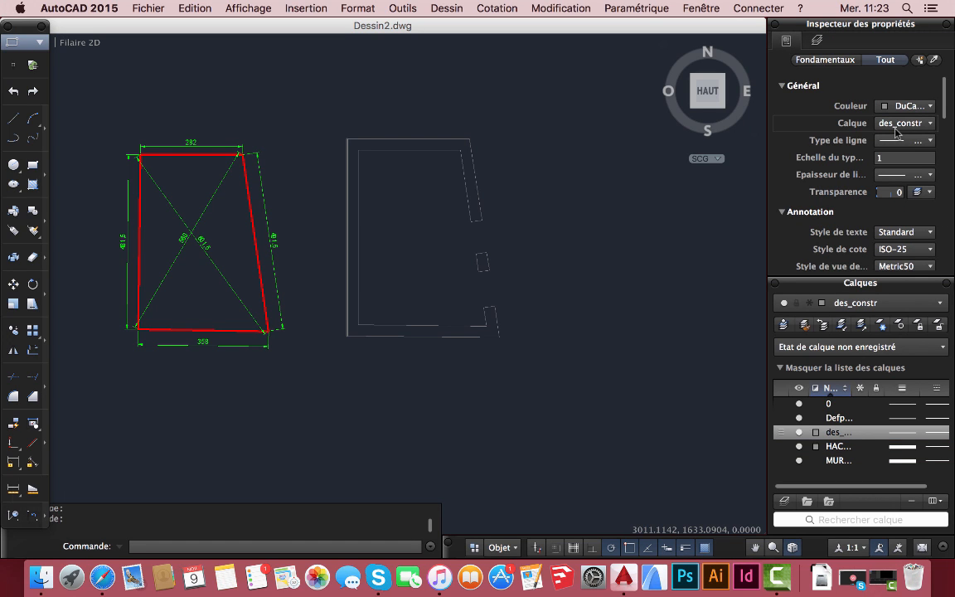
left_click(930, 124)
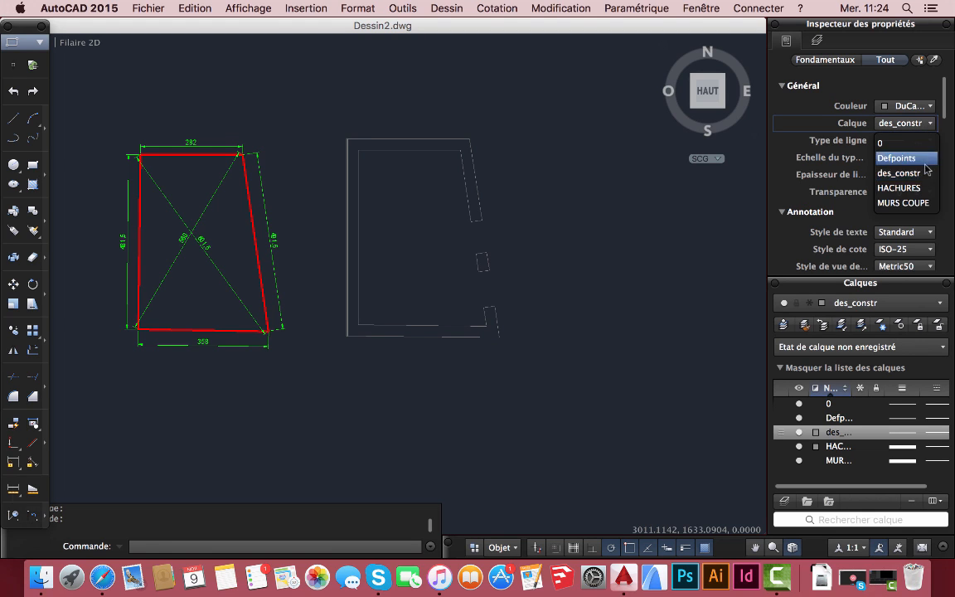
left_click(903, 203)
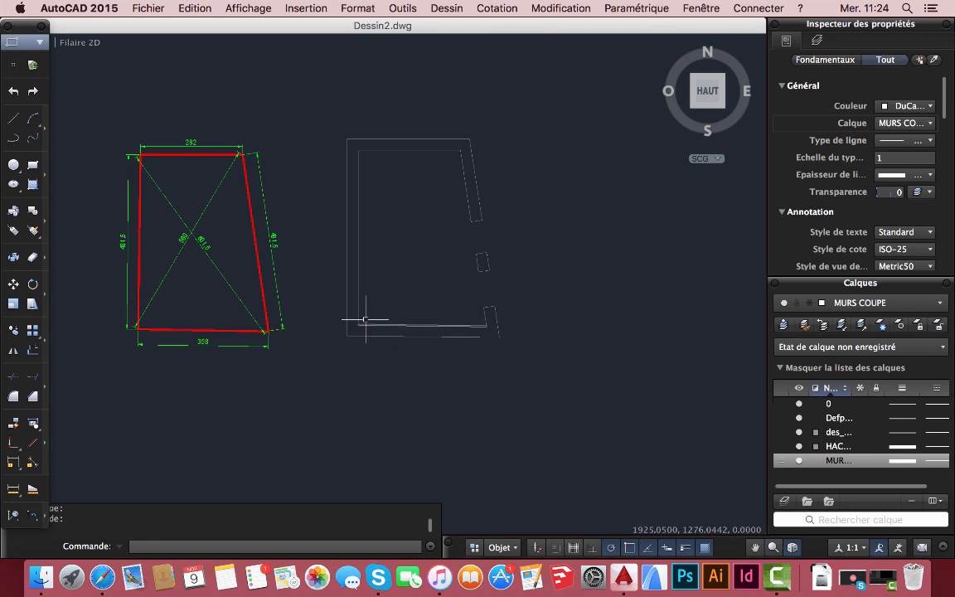
Step: Create boundary polylines around the main wall area and the small isolated pier with the Contour command, picking a point inside each
left_click(448, 8)
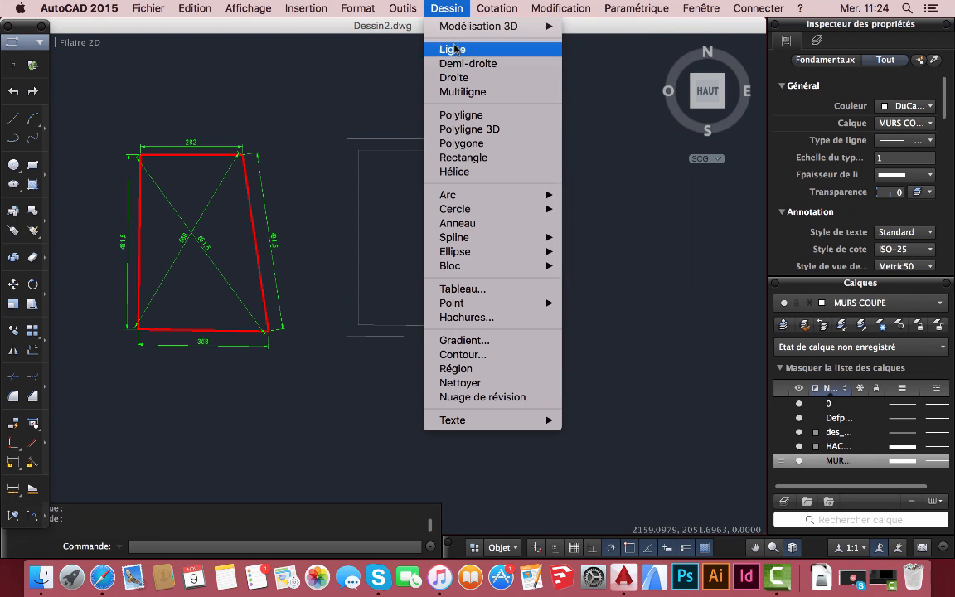
mouse_move(478, 266)
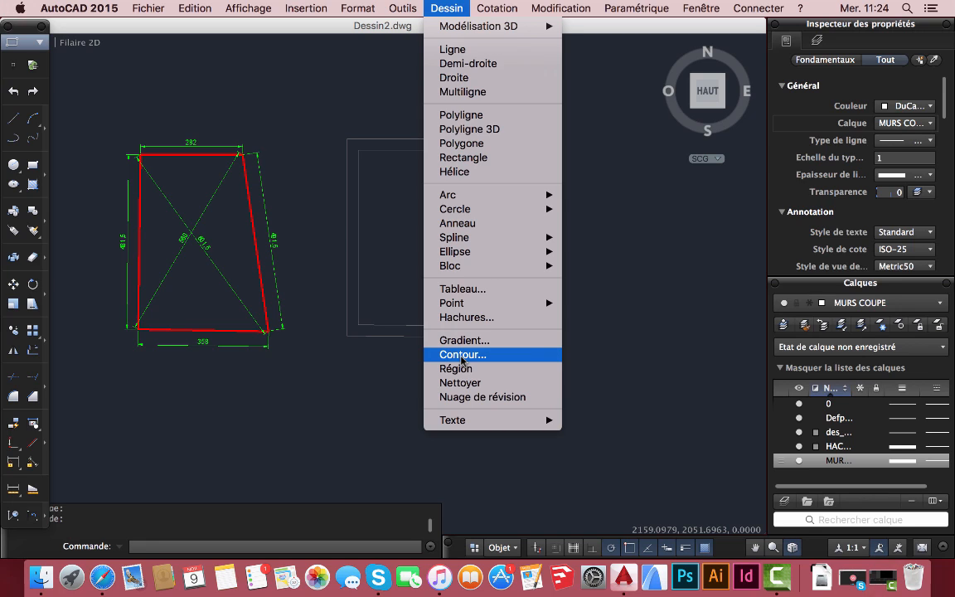
left_click(461, 354)
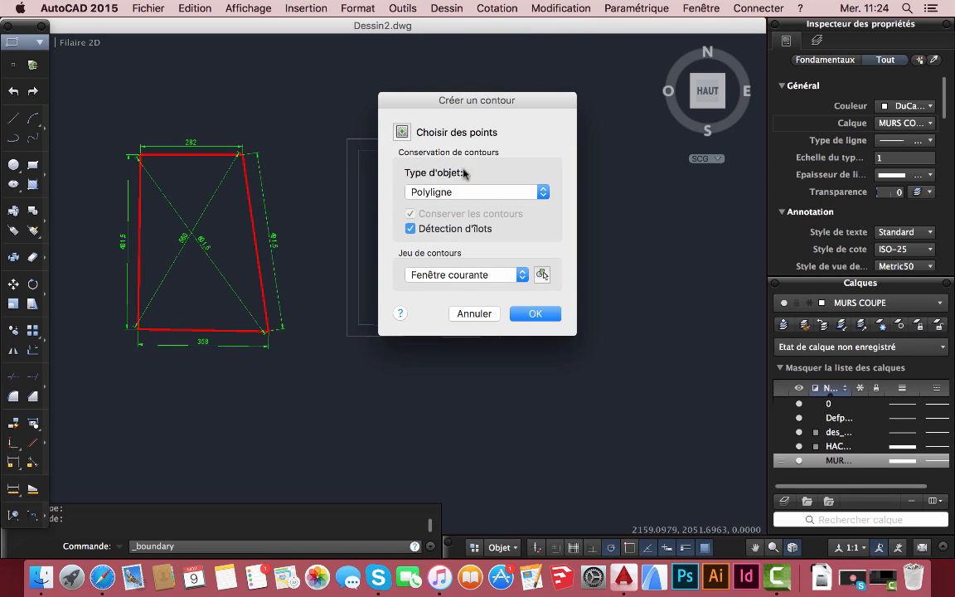
left_click(402, 133)
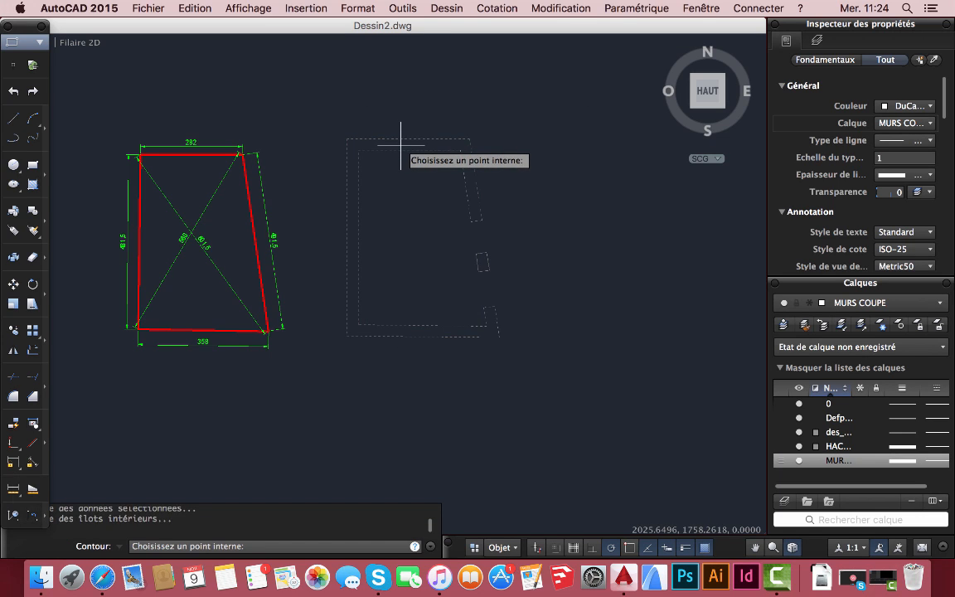
left_click(483, 262)
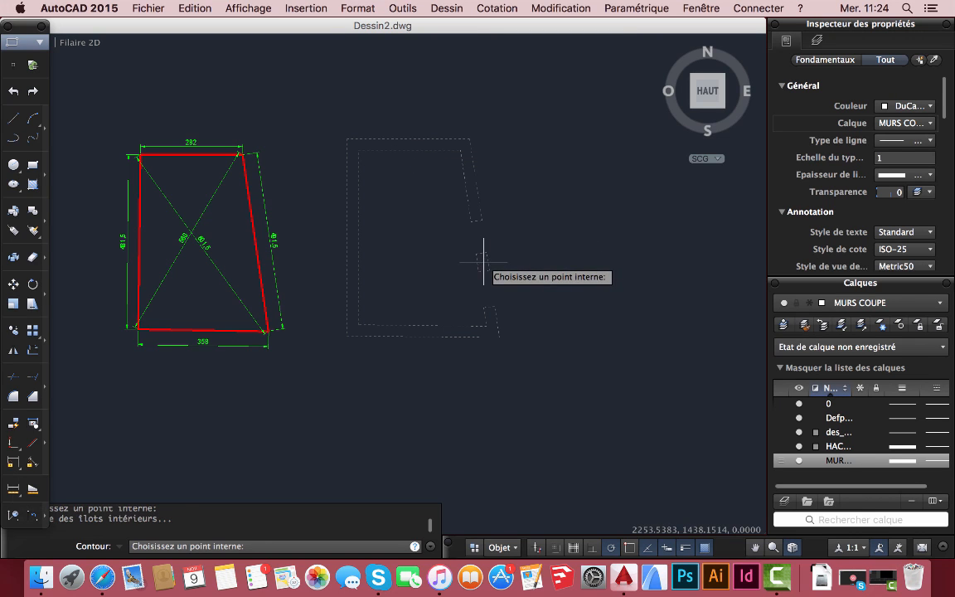
key("Return")
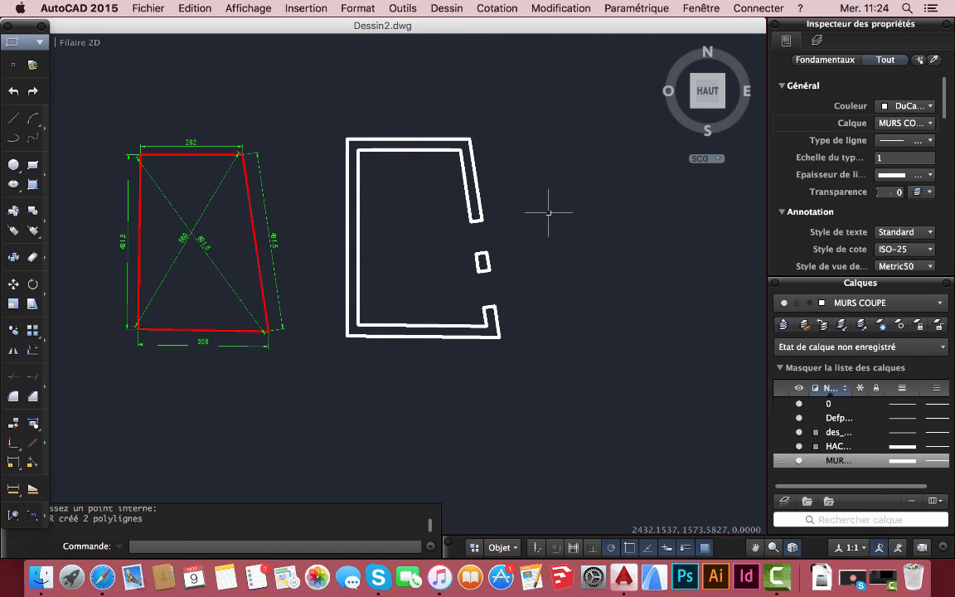
scroll(494, 351, "up", 3)
scroll(440, 362, "down", 6)
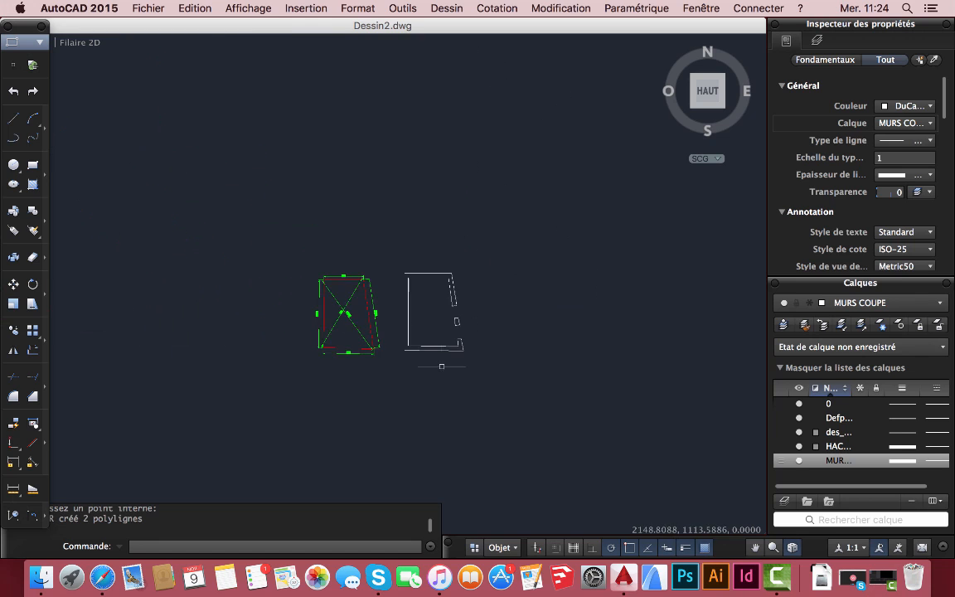
scroll(440, 362, "up", 4)
scroll(443, 300, "up", 2)
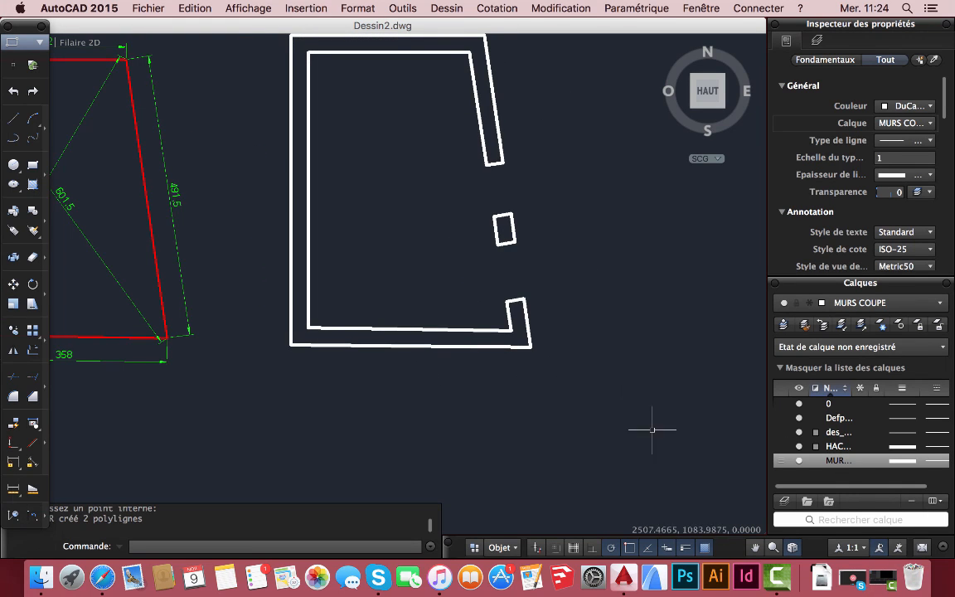
scroll(472, 409, "down", 2)
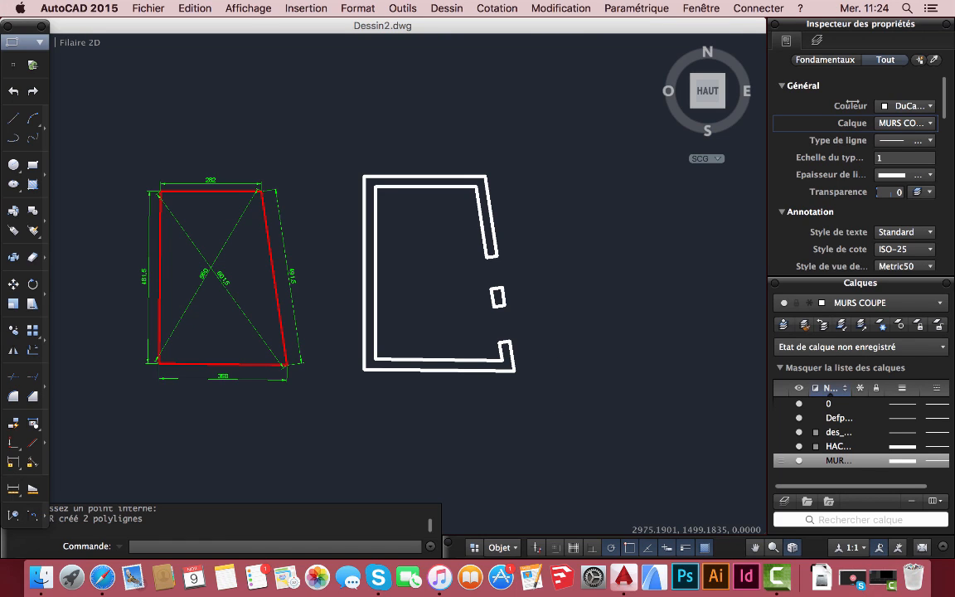
Step: Make HACHURES the current layer and fill the main wall area with an ANSI31 hatch
left_click(903, 122)
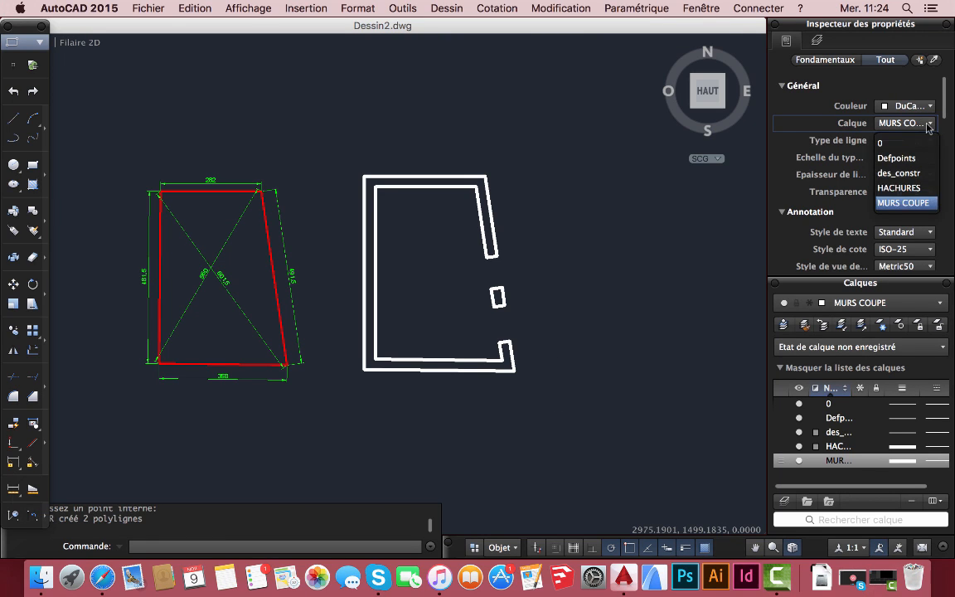
left_click(818, 176)
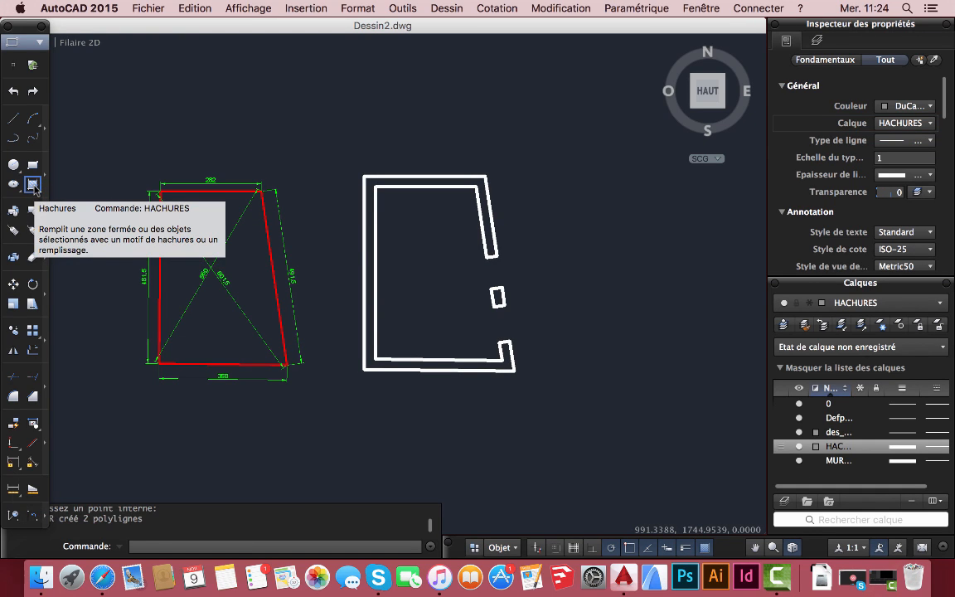
left_click(33, 186)
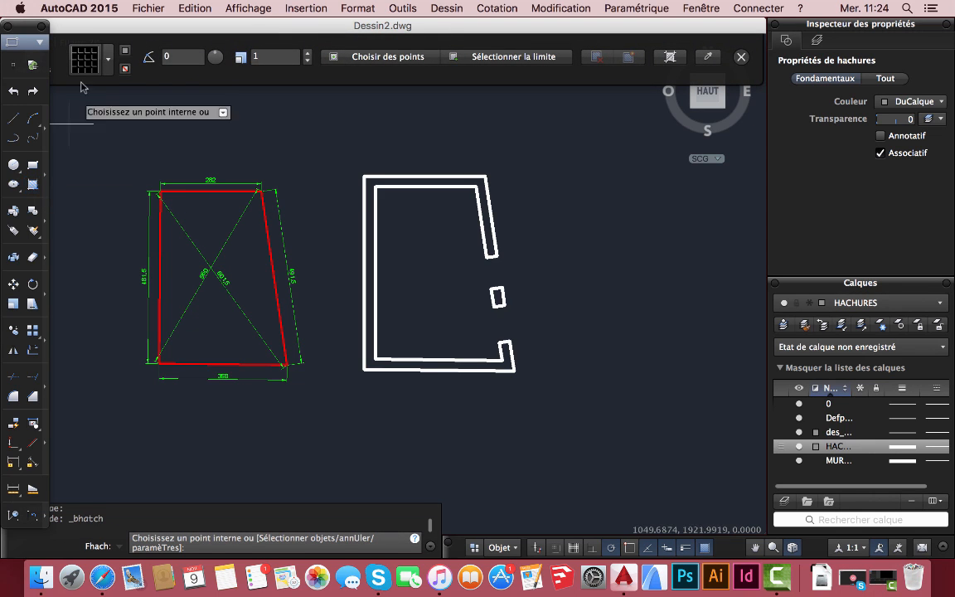
left_click(108, 60)
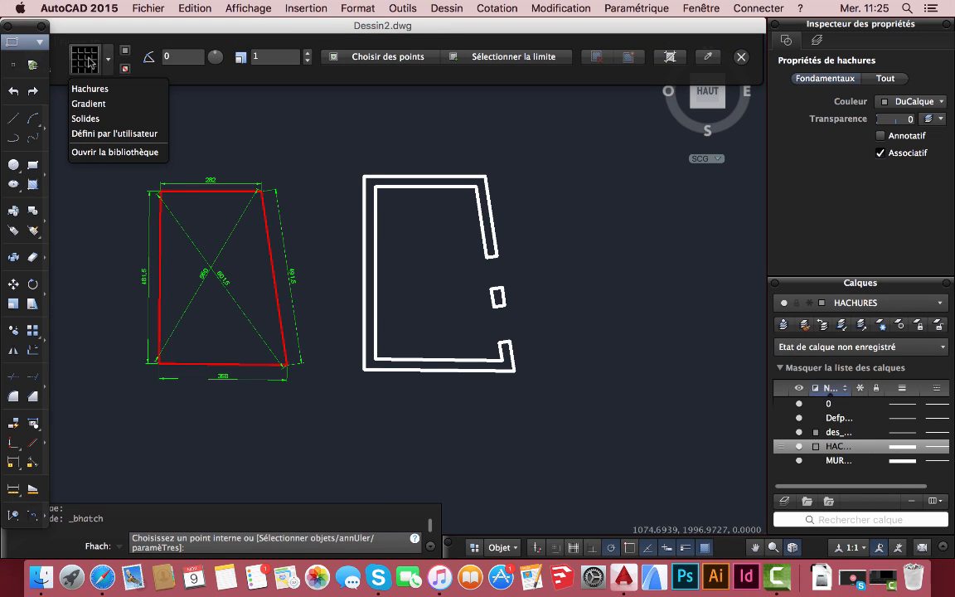
left_click(89, 62)
left_click(86, 63)
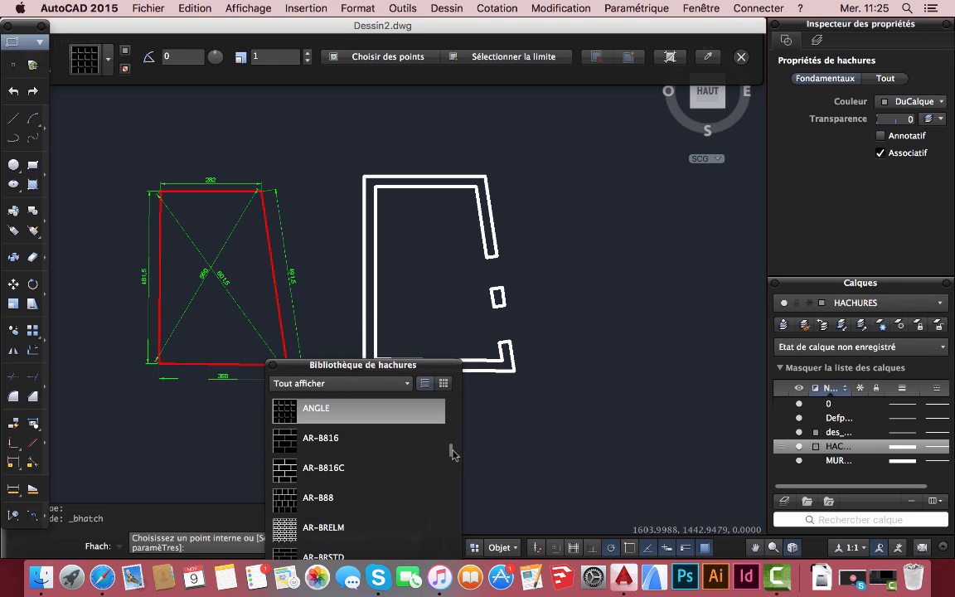
left_click_drag(453, 451, 453, 406)
left_click(294, 414)
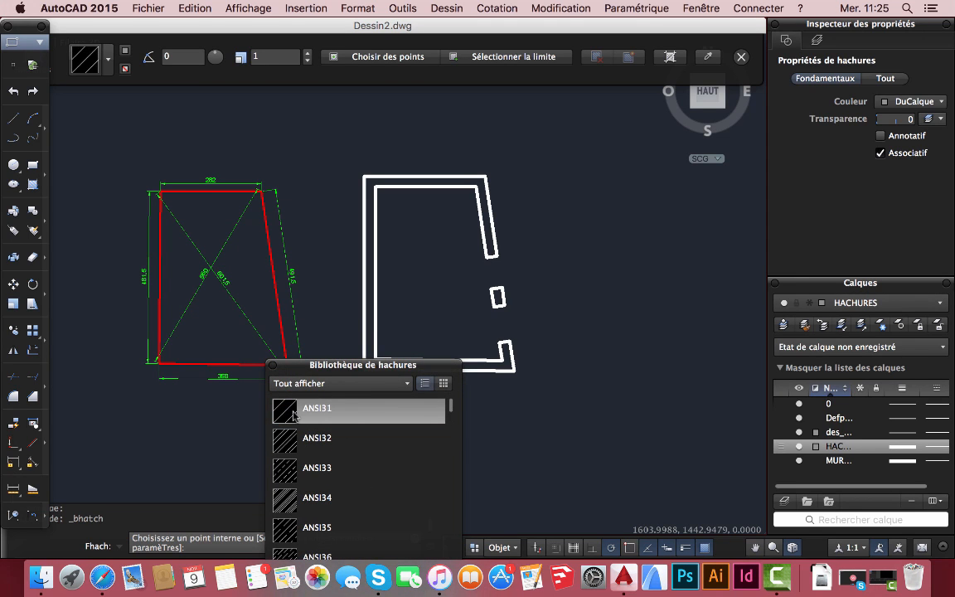
left_click(369, 285)
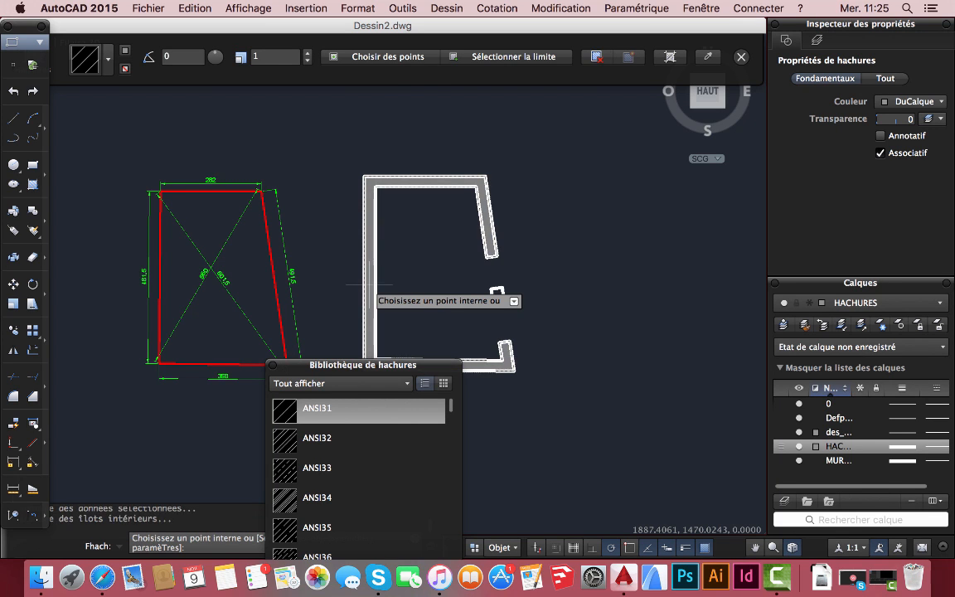
scroll(369, 285, "up", 5)
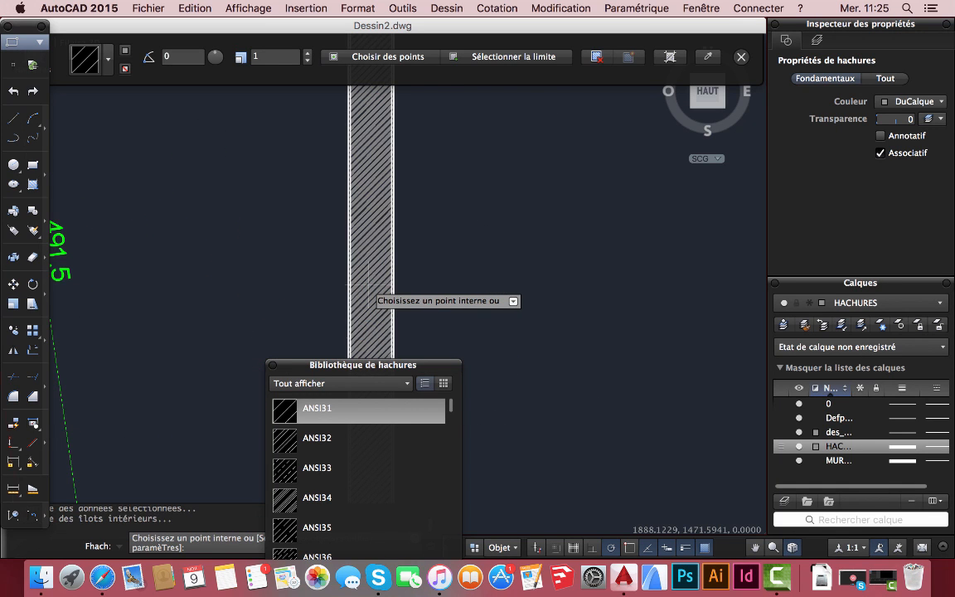
key("Return")
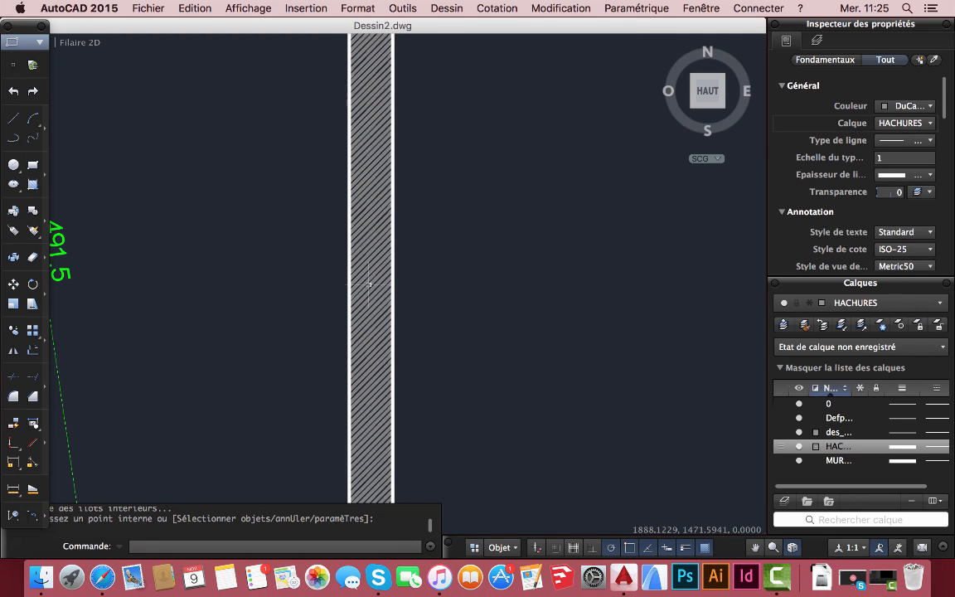
Step: Set the HACHURES layer's lineweight to 0.05 mm
scroll(373, 294, "down", 5)
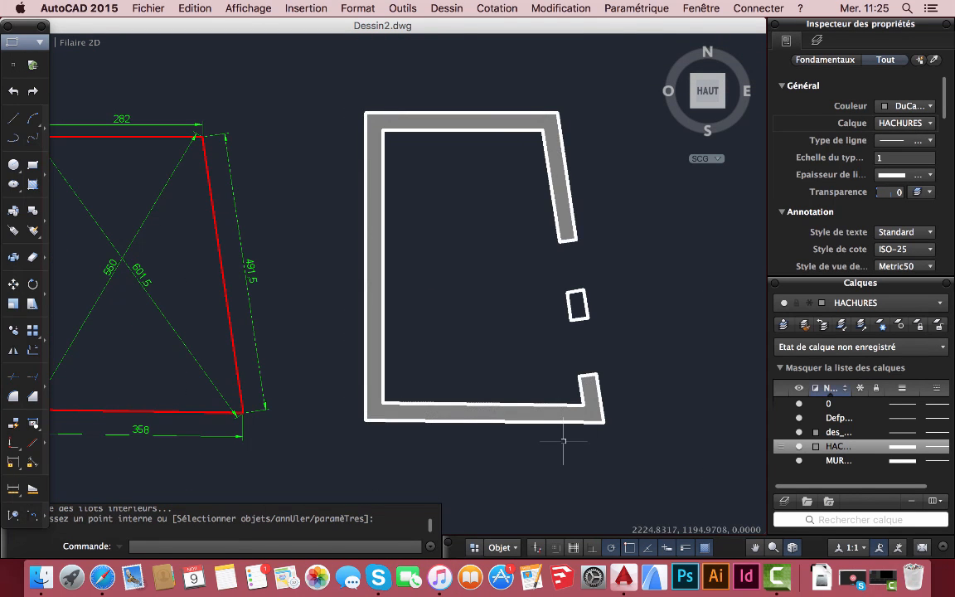
scroll(581, 431, "up", 3)
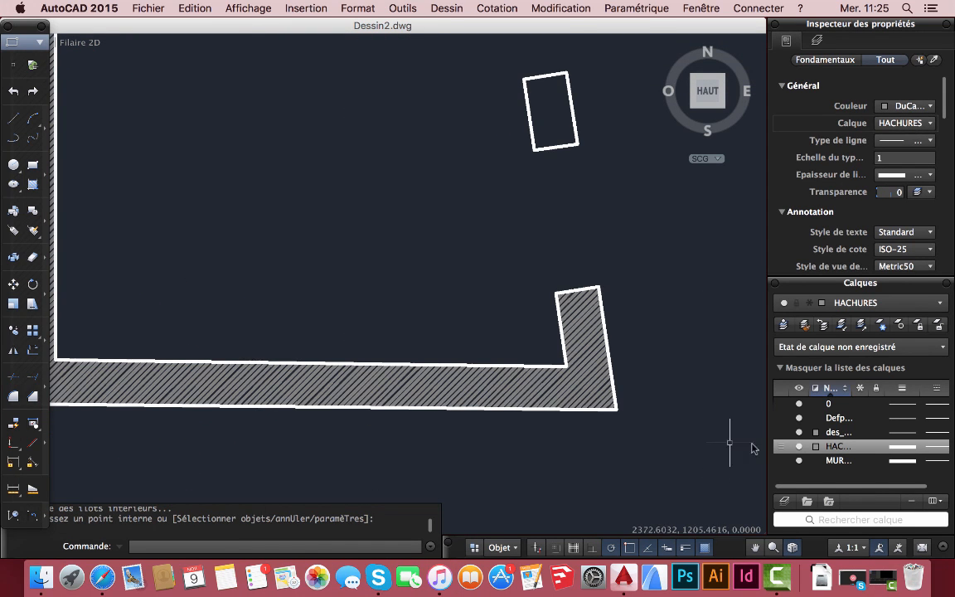
left_click(910, 447)
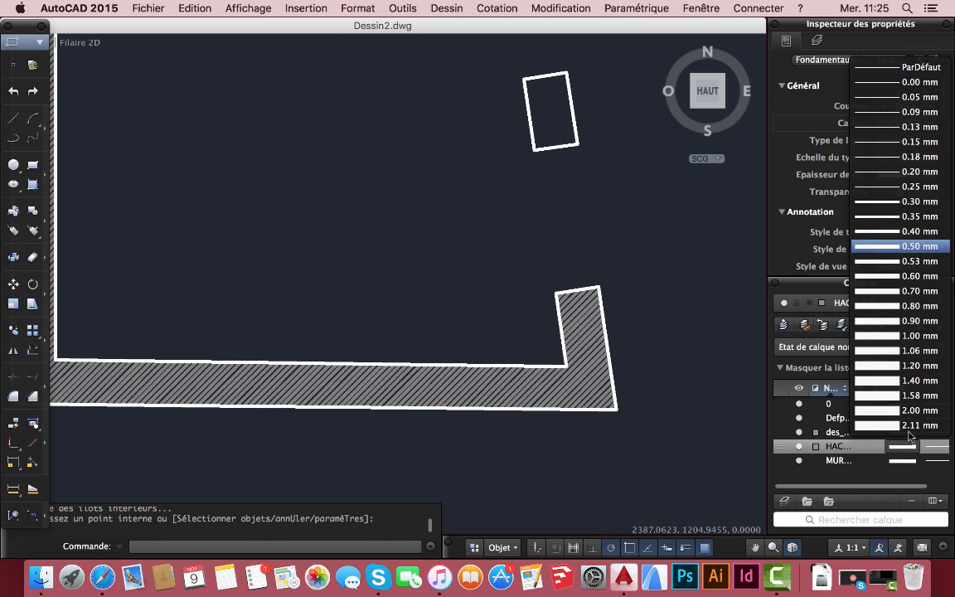
left_click(912, 97)
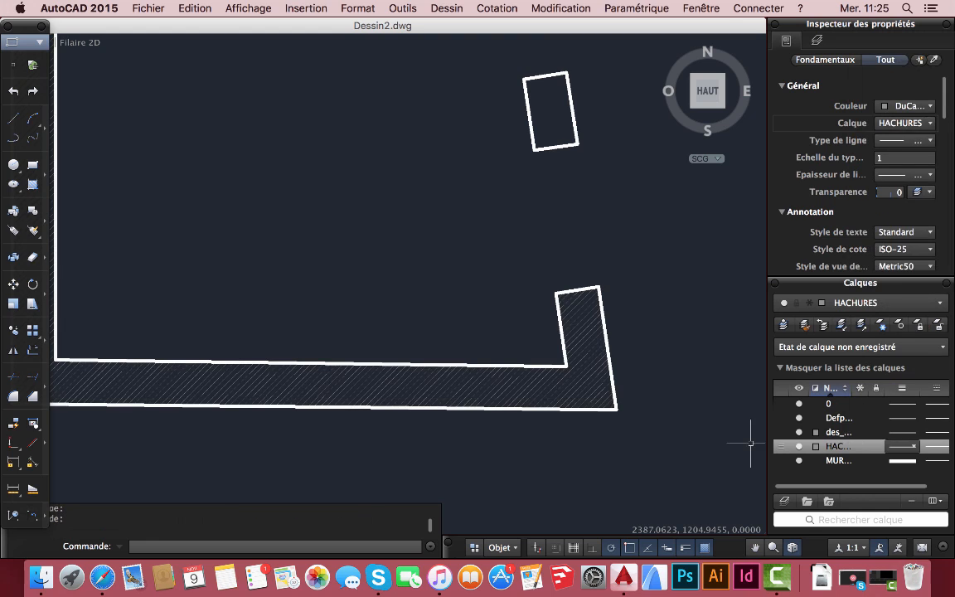
left_click(600, 311)
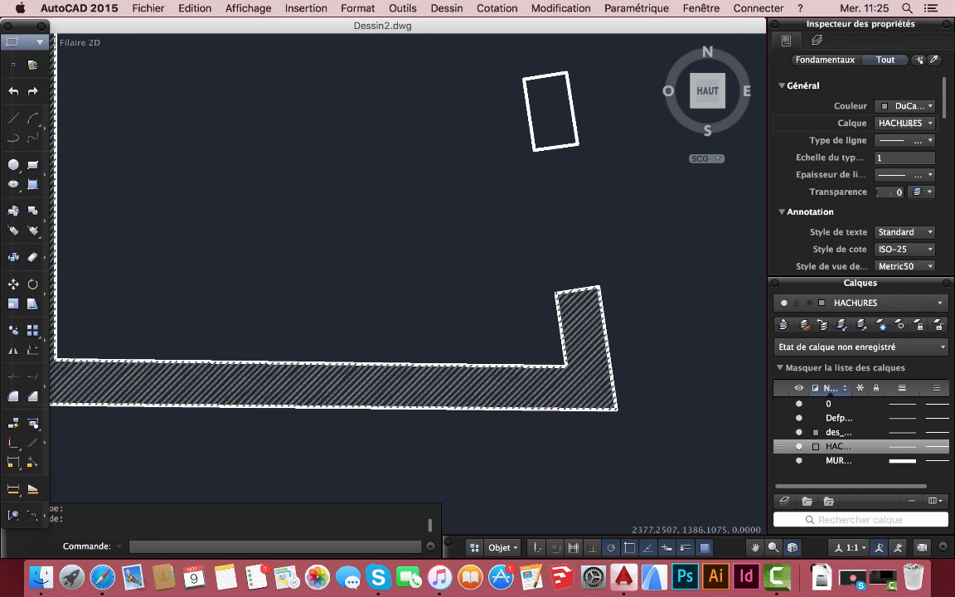
Step: Set the MURS COUPE layer's lineweight to 0.35 mm
left_click(911, 461)
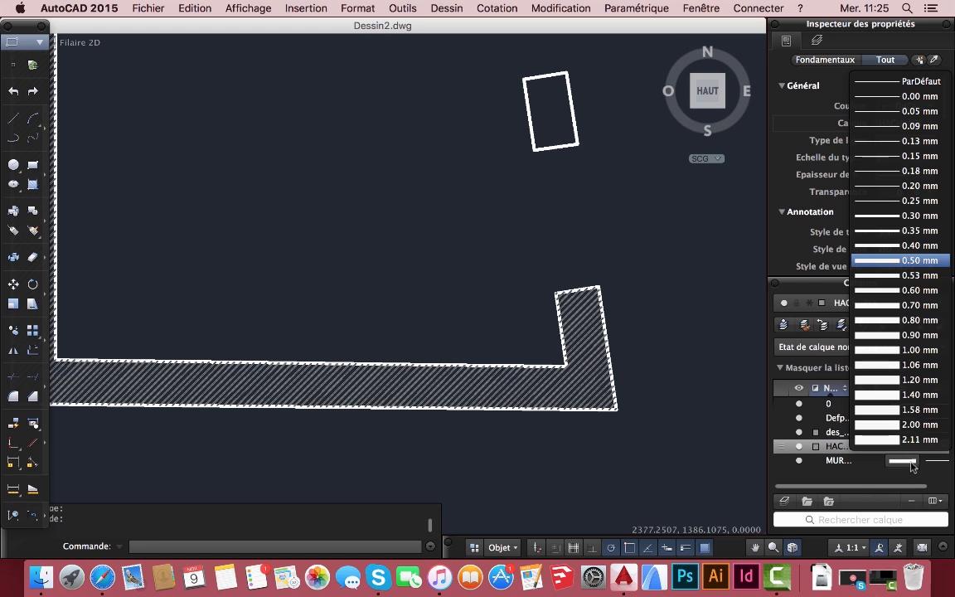
left_click(884, 233)
scroll(629, 426, "down", 4)
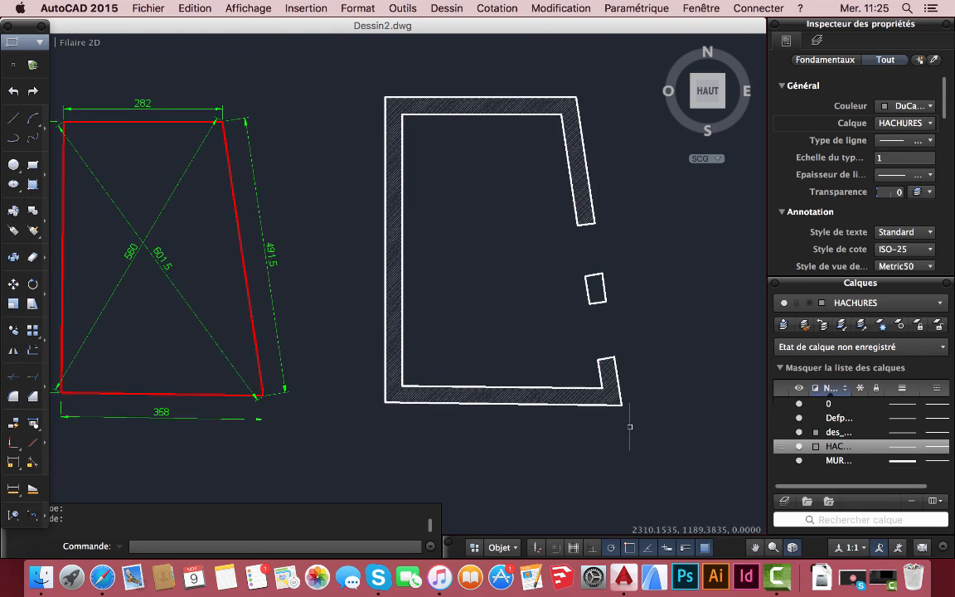
Step: Start another ANSI31 hatch to fill the small isolated pier between the two openings
key("Return")
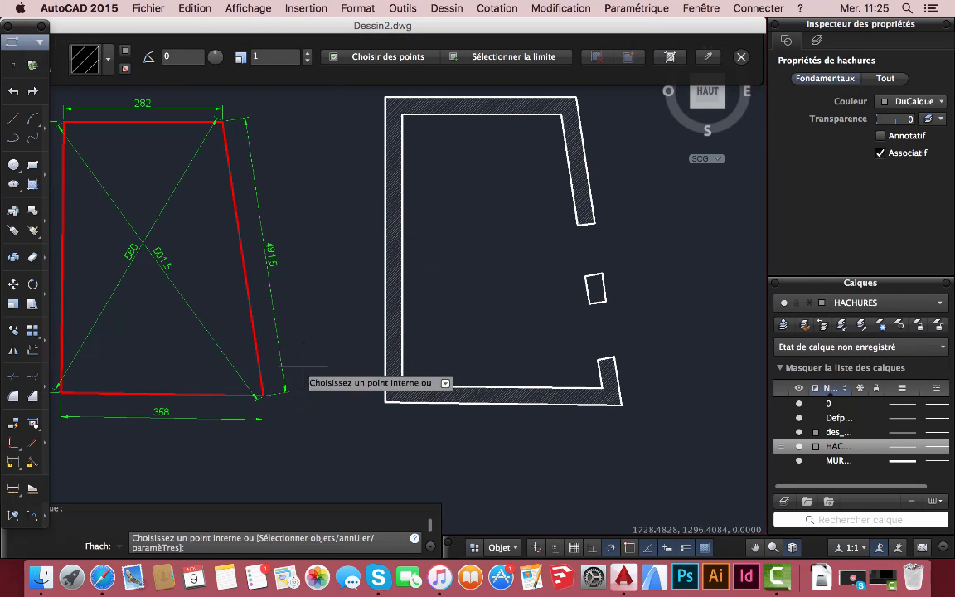
mouse_move(474, 332)
middle_mouse_down()
mouse_move(572, 362)
mouse_move(610, 362)
middle_mouse_up()
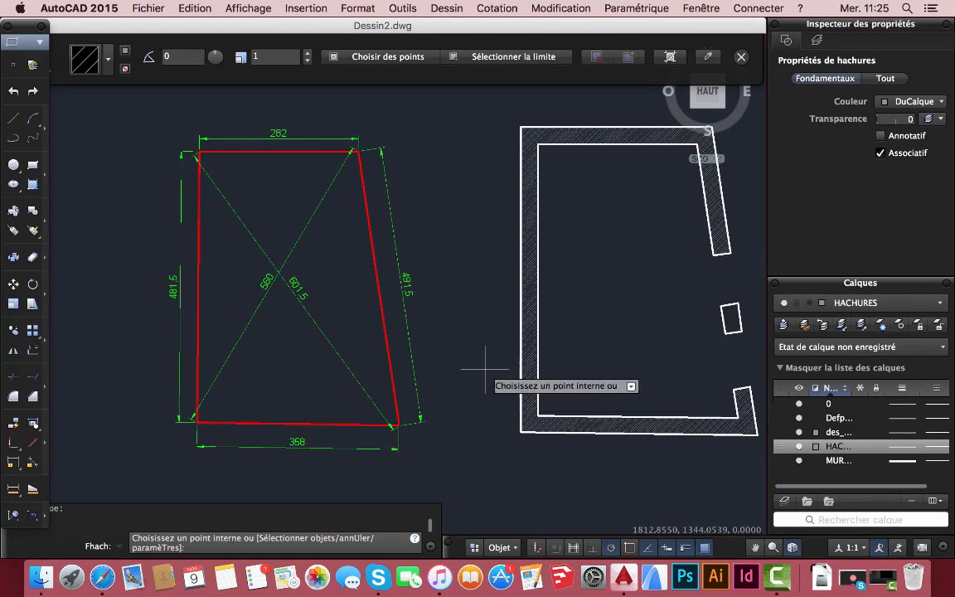
scroll(613, 367, "right", 3)
scroll(613, 366, "down", 1)
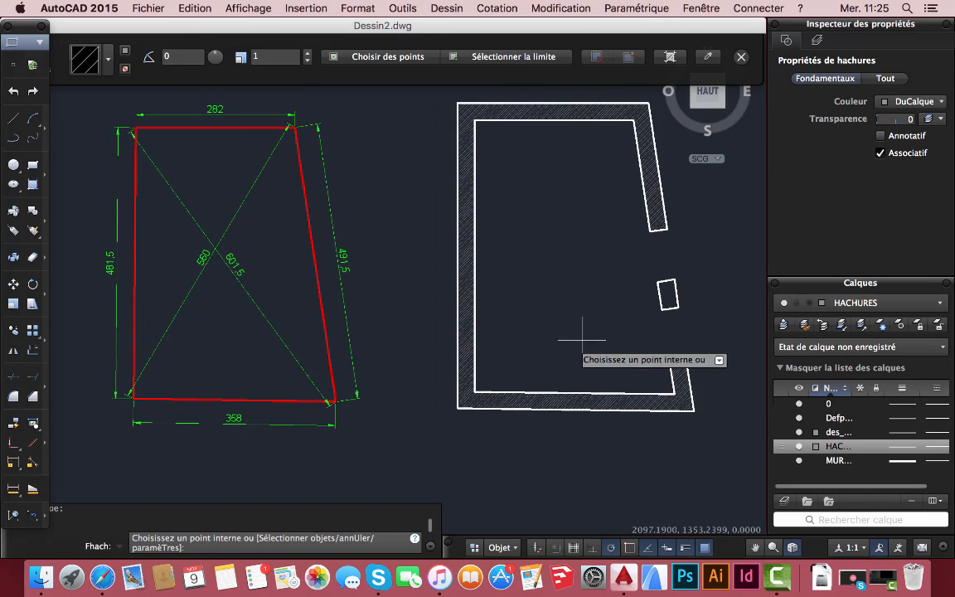
scroll(506, 355, "down", 2)
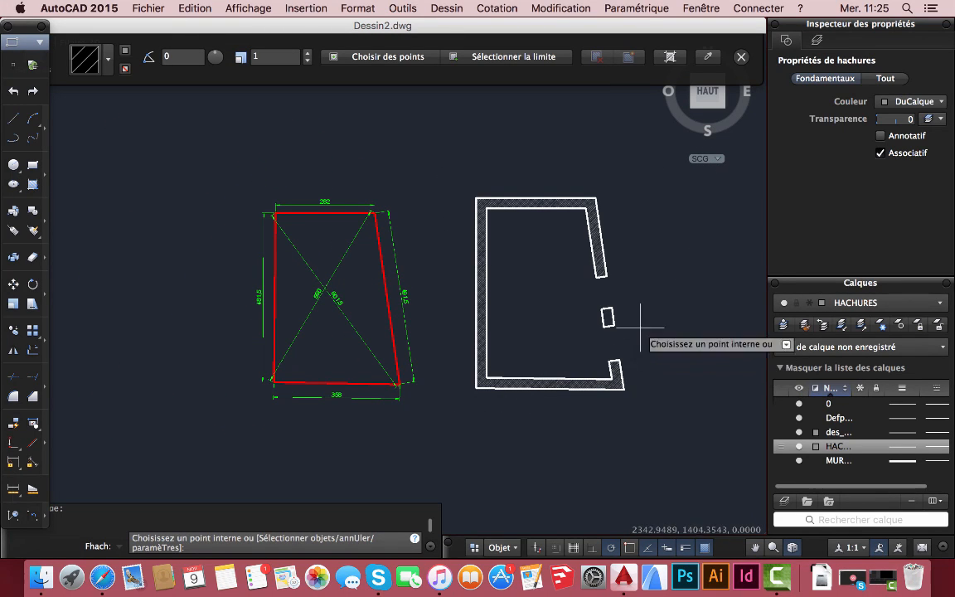